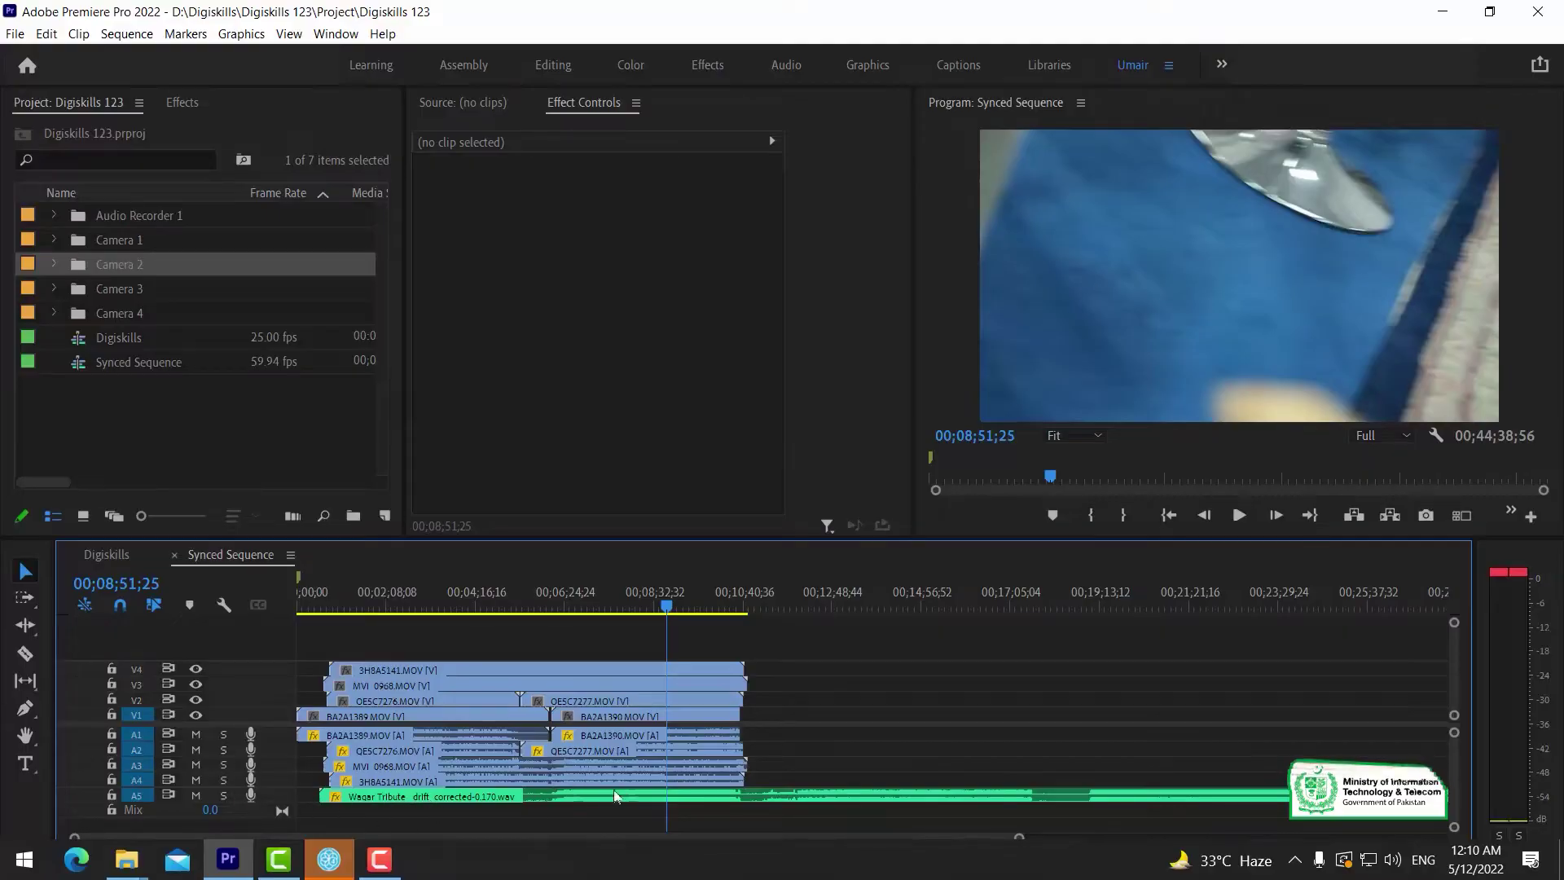
Step: Disable the 3H8A5141.MOV clip on V4 of the synced sequence to show the camera angle beneath it
click(676, 794)
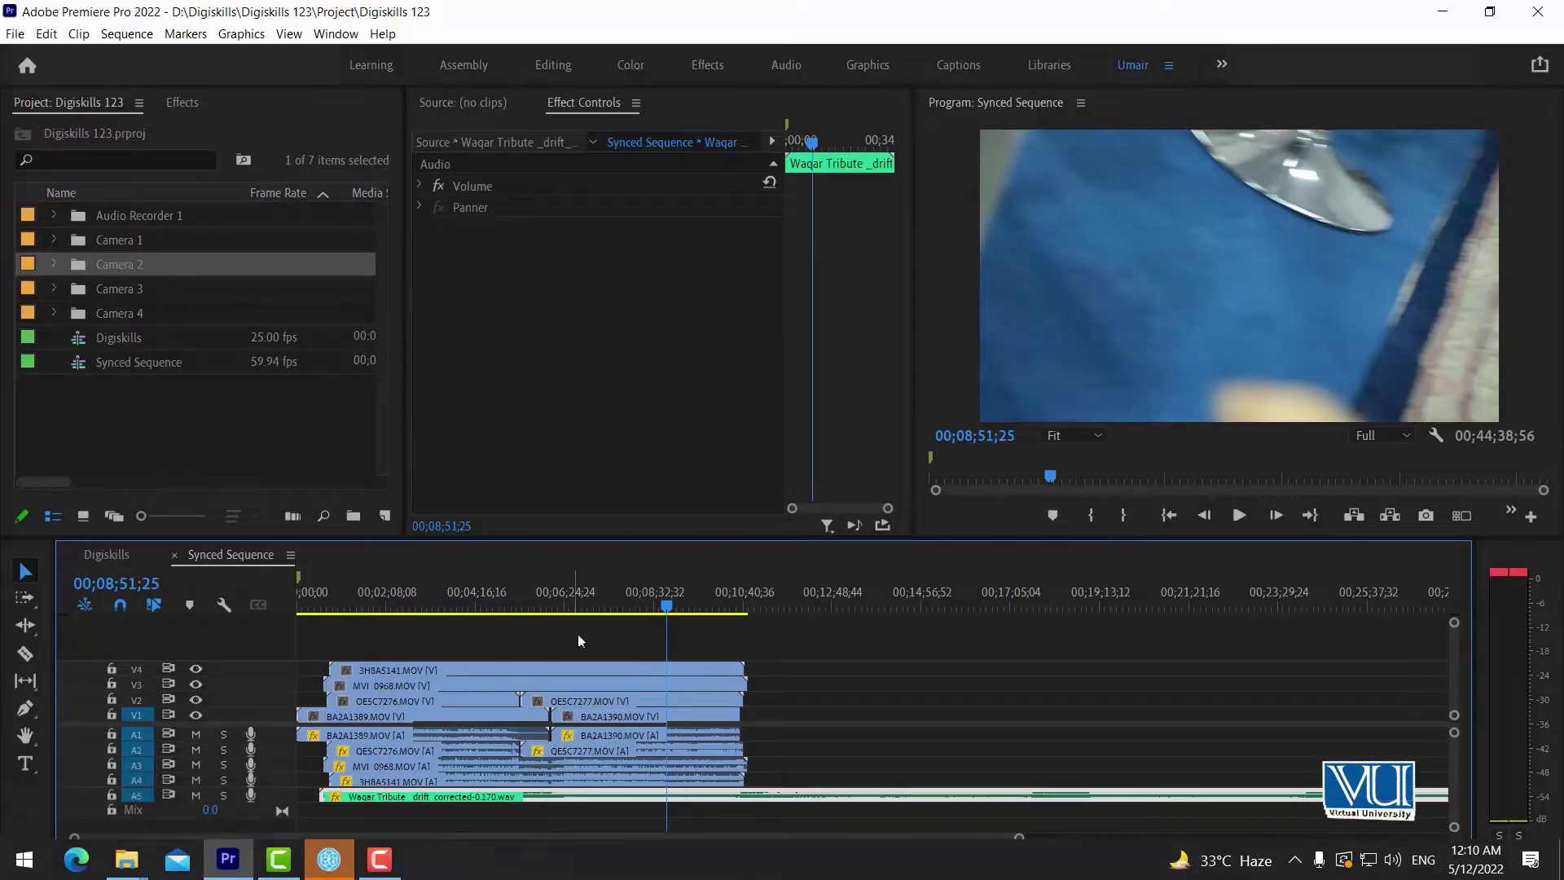
click(593, 603)
click(611, 606)
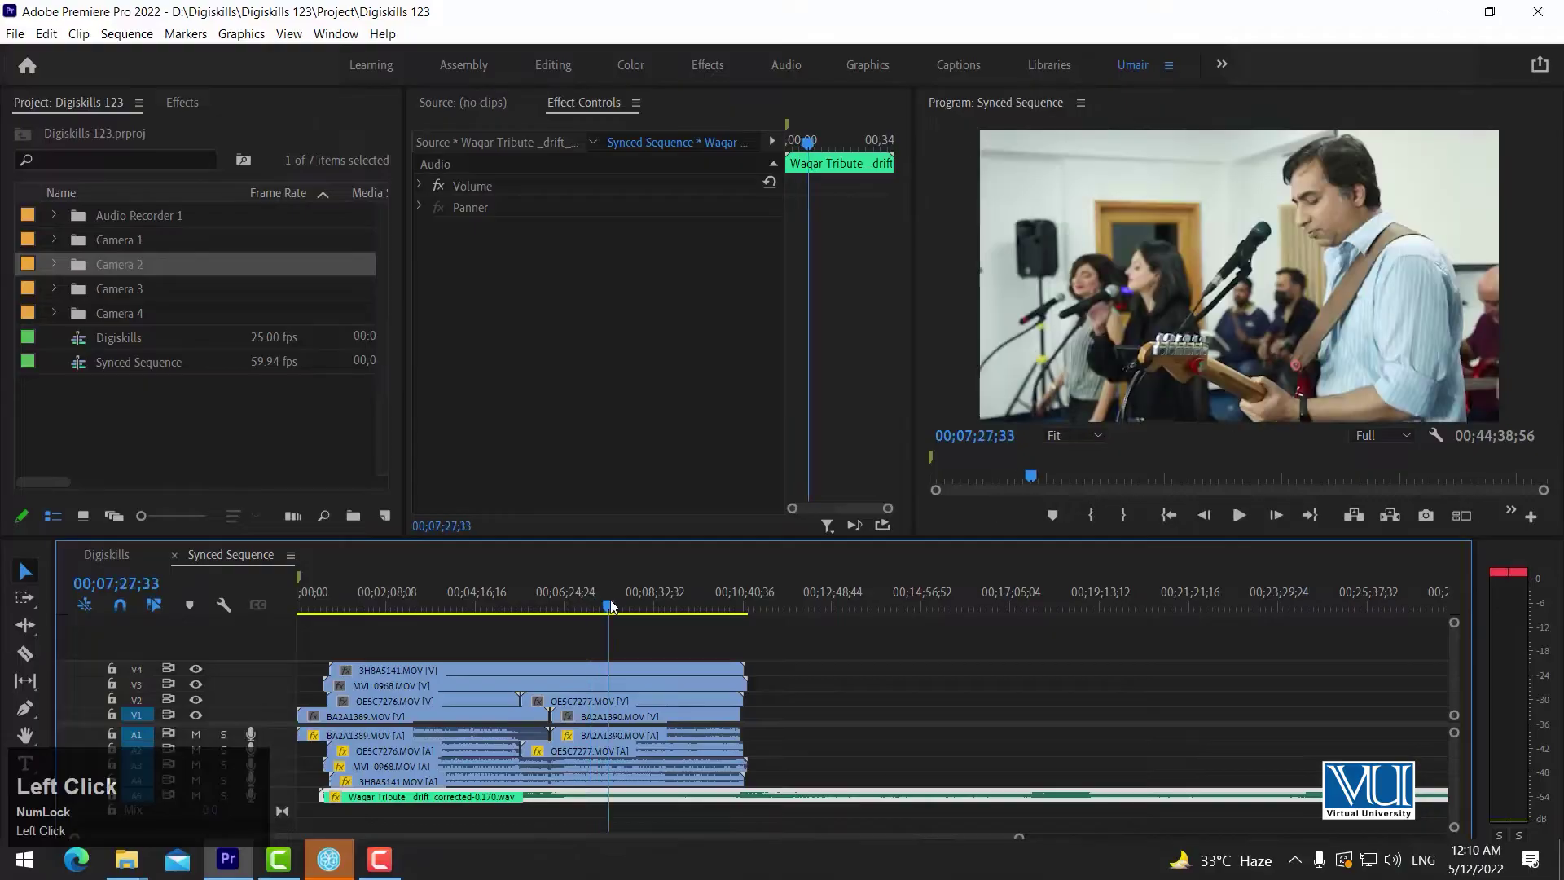
click(629, 665)
right_click(618, 665)
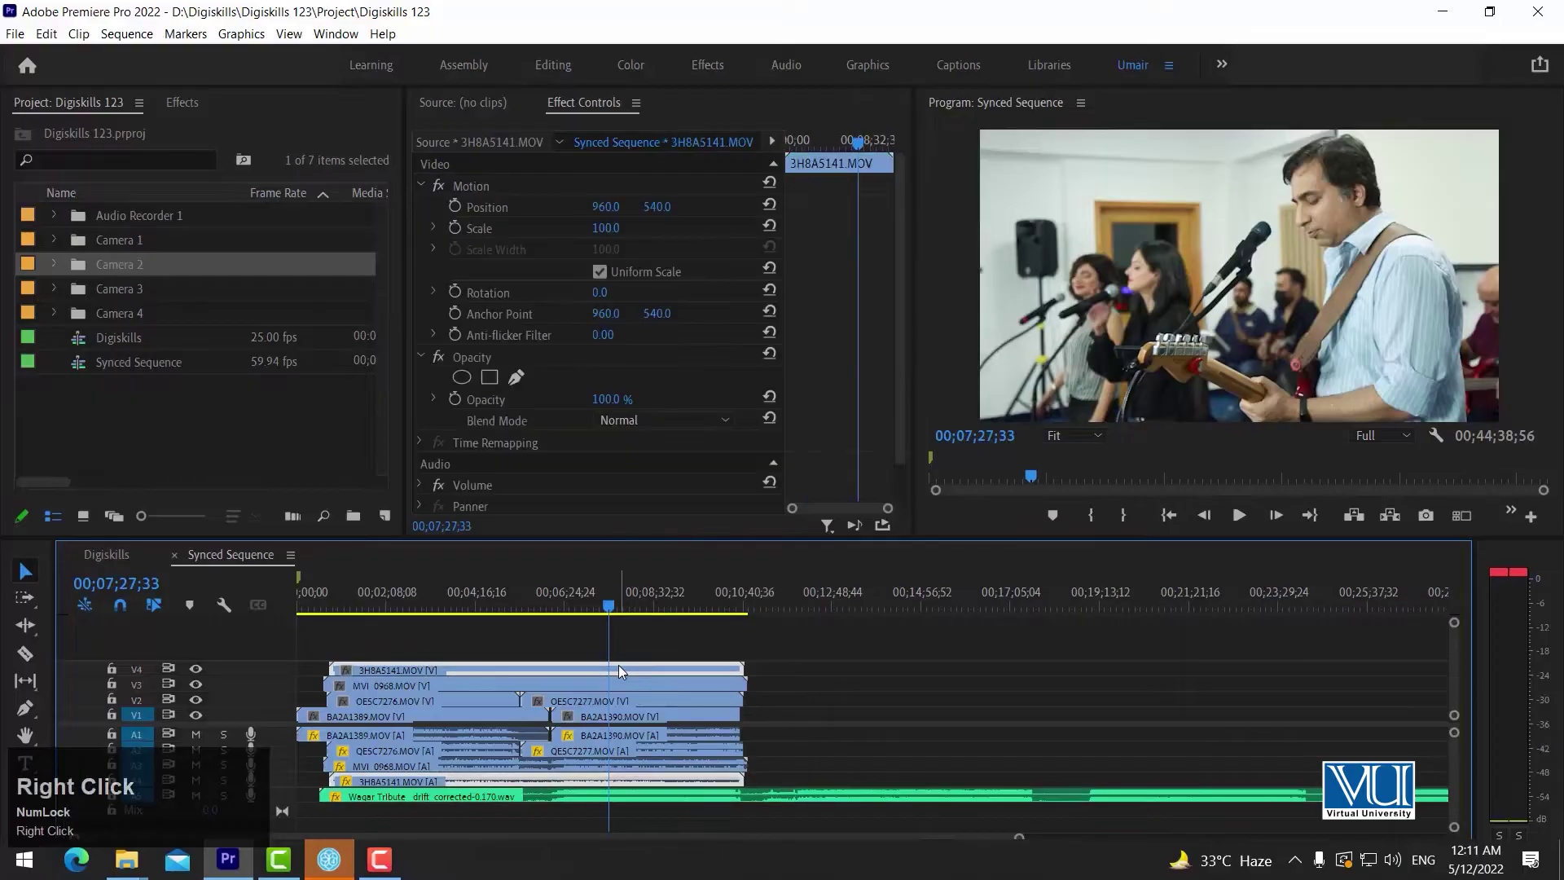
click(667, 308)
Step: Disable the MVI_0968.MOV clip on V3 and the QESC7277.MOV clip on V2 to check the remaining camera angles
drag(621, 595, 636, 695)
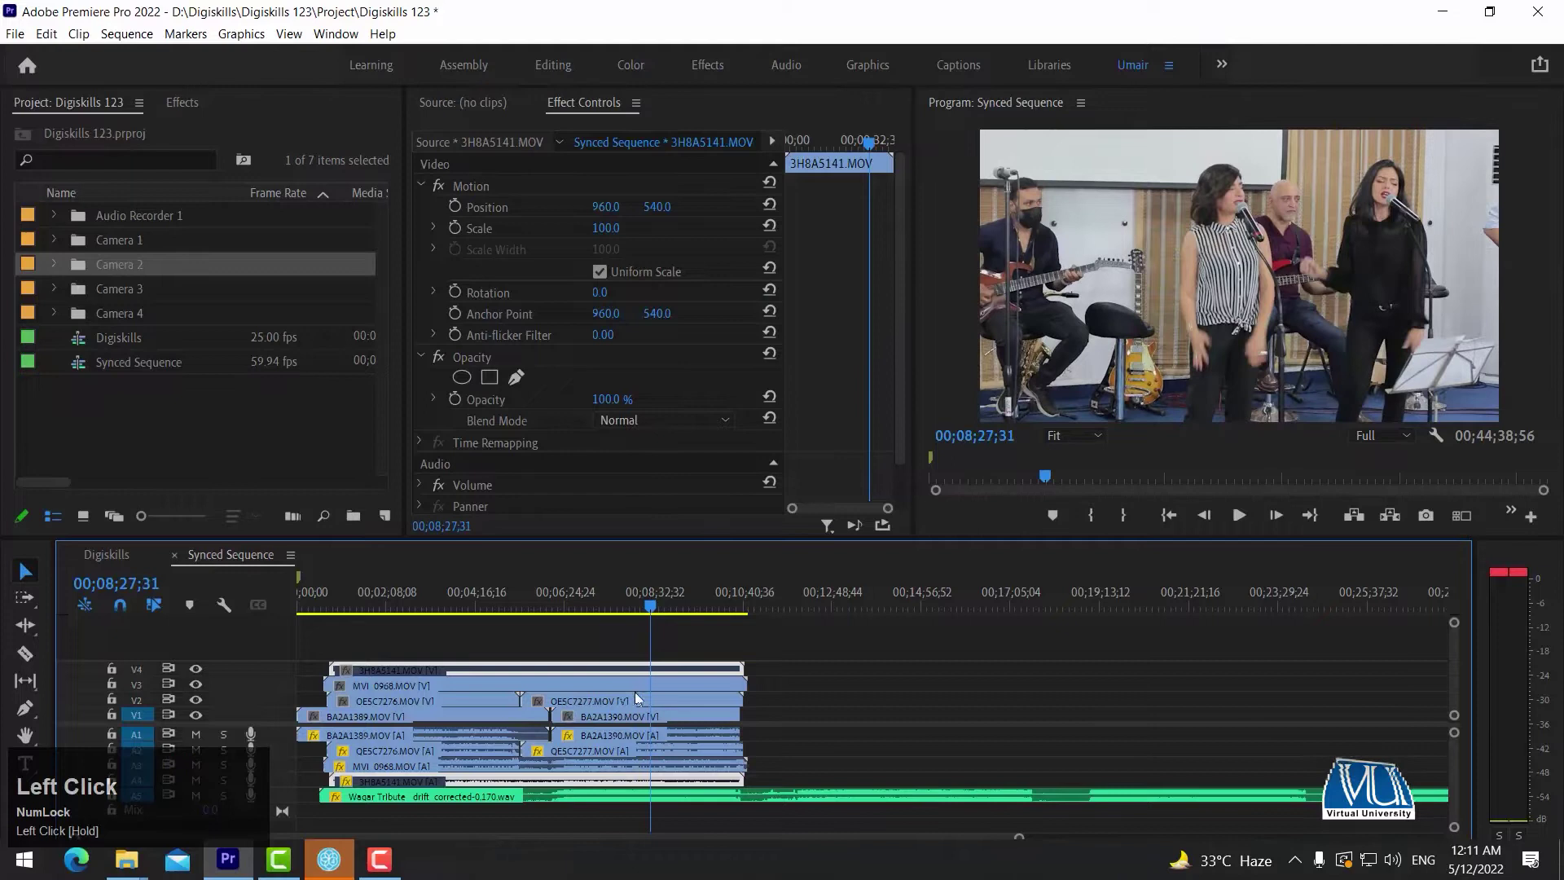
right_click(647, 686)
click(706, 309)
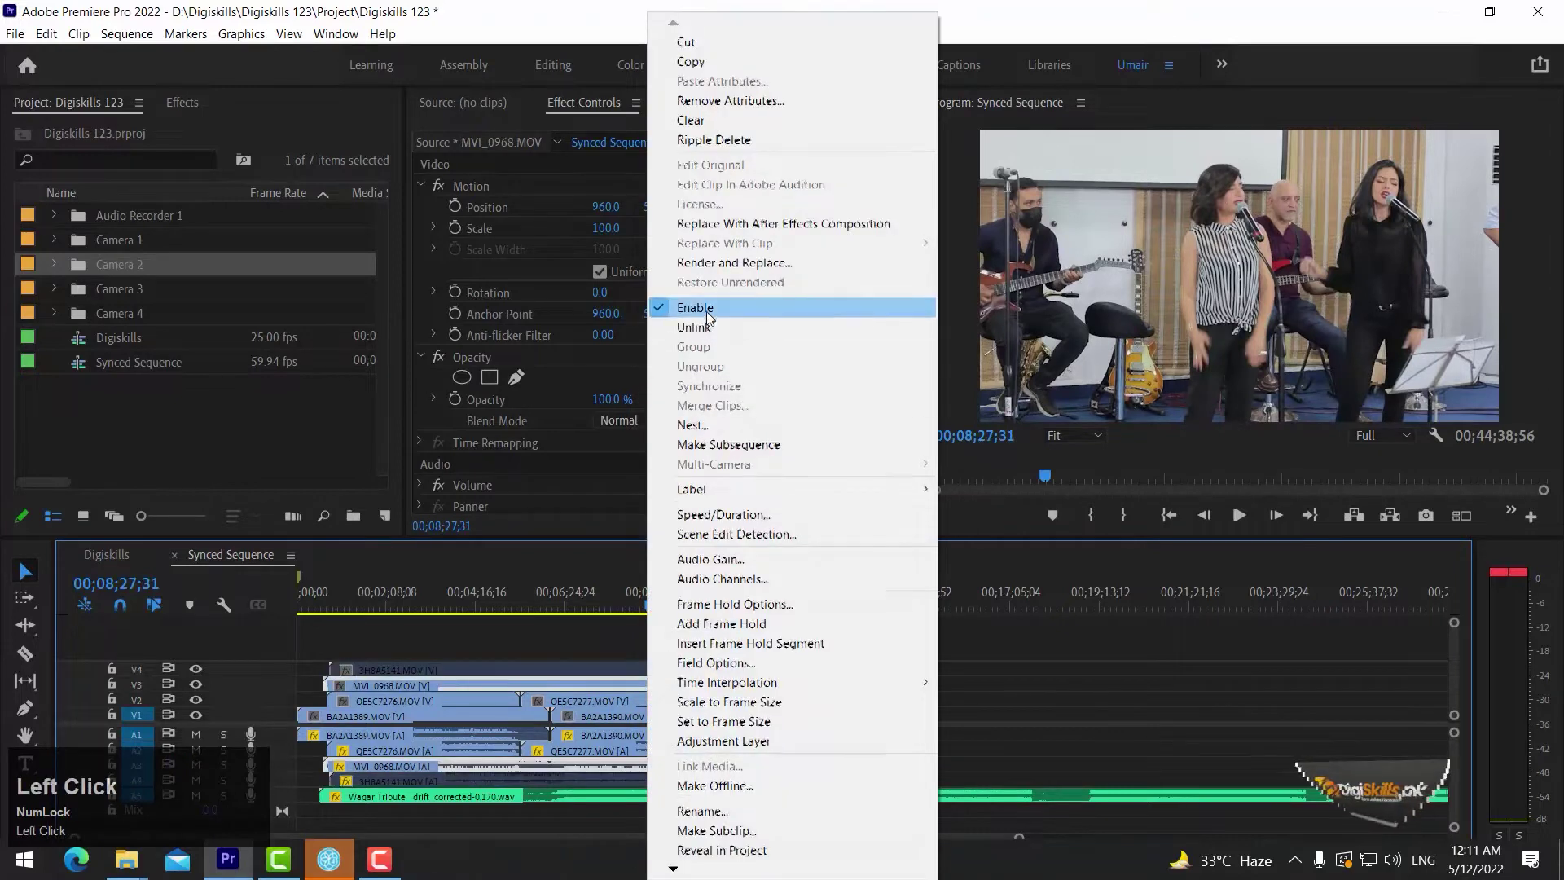
click(624, 606)
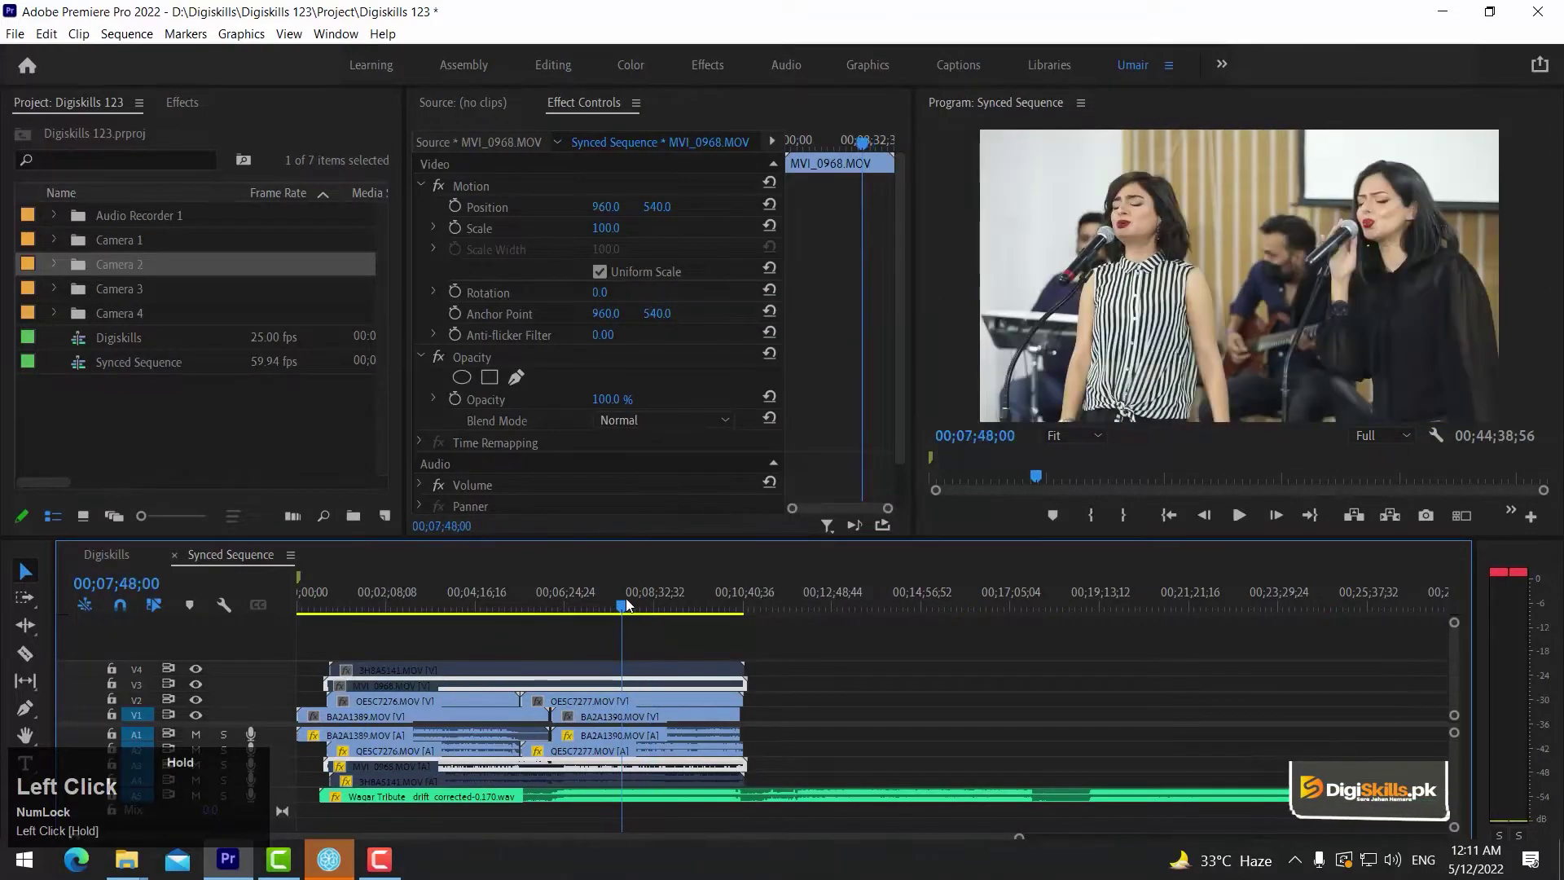
click(628, 701)
right_click(627, 702)
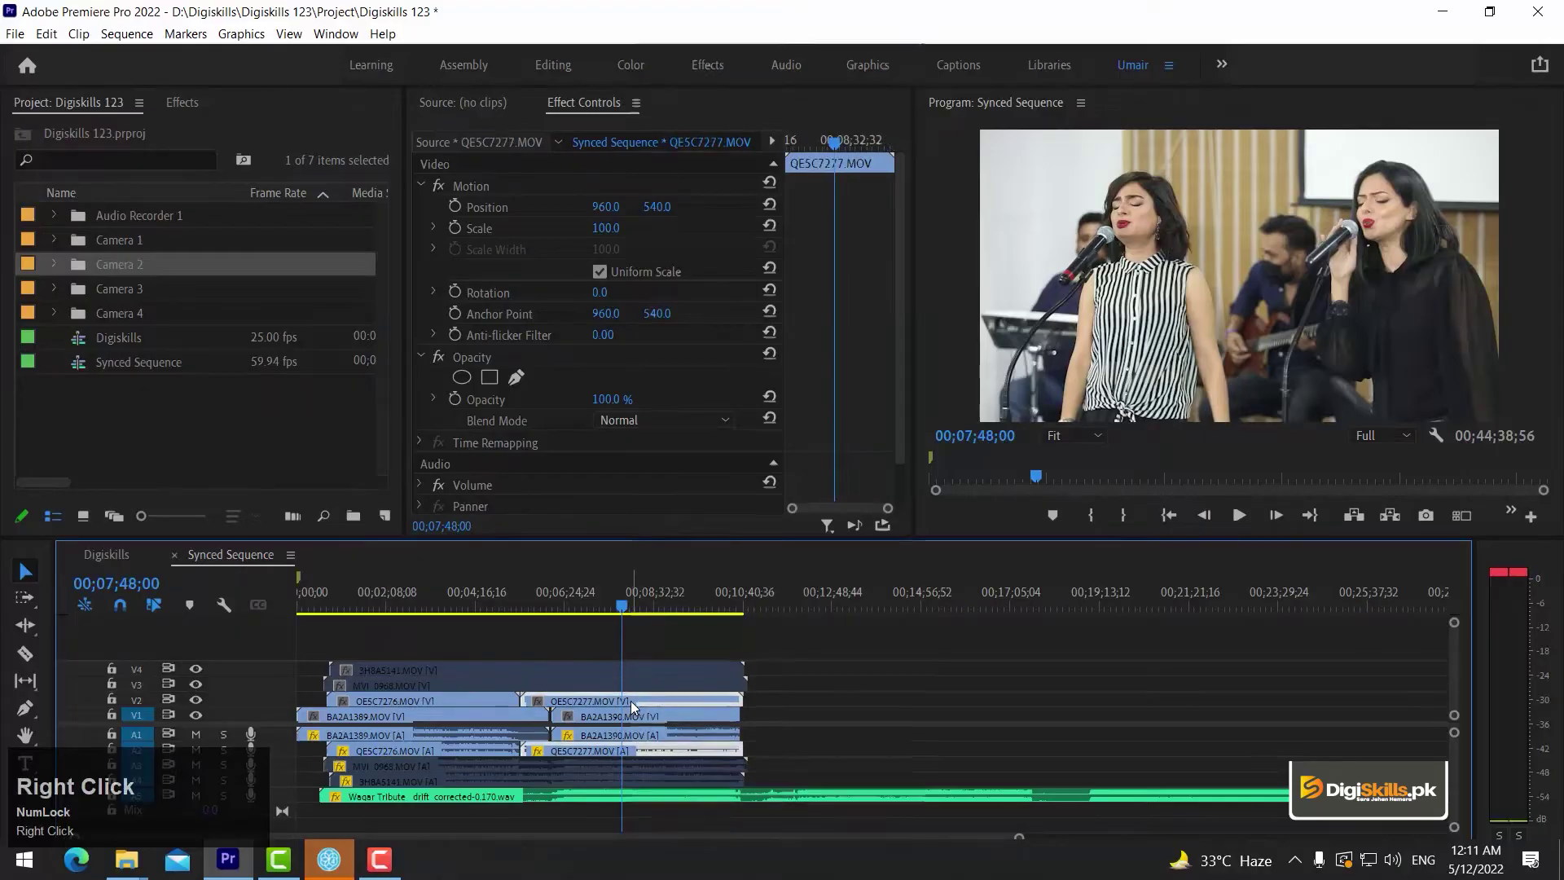
click(695, 309)
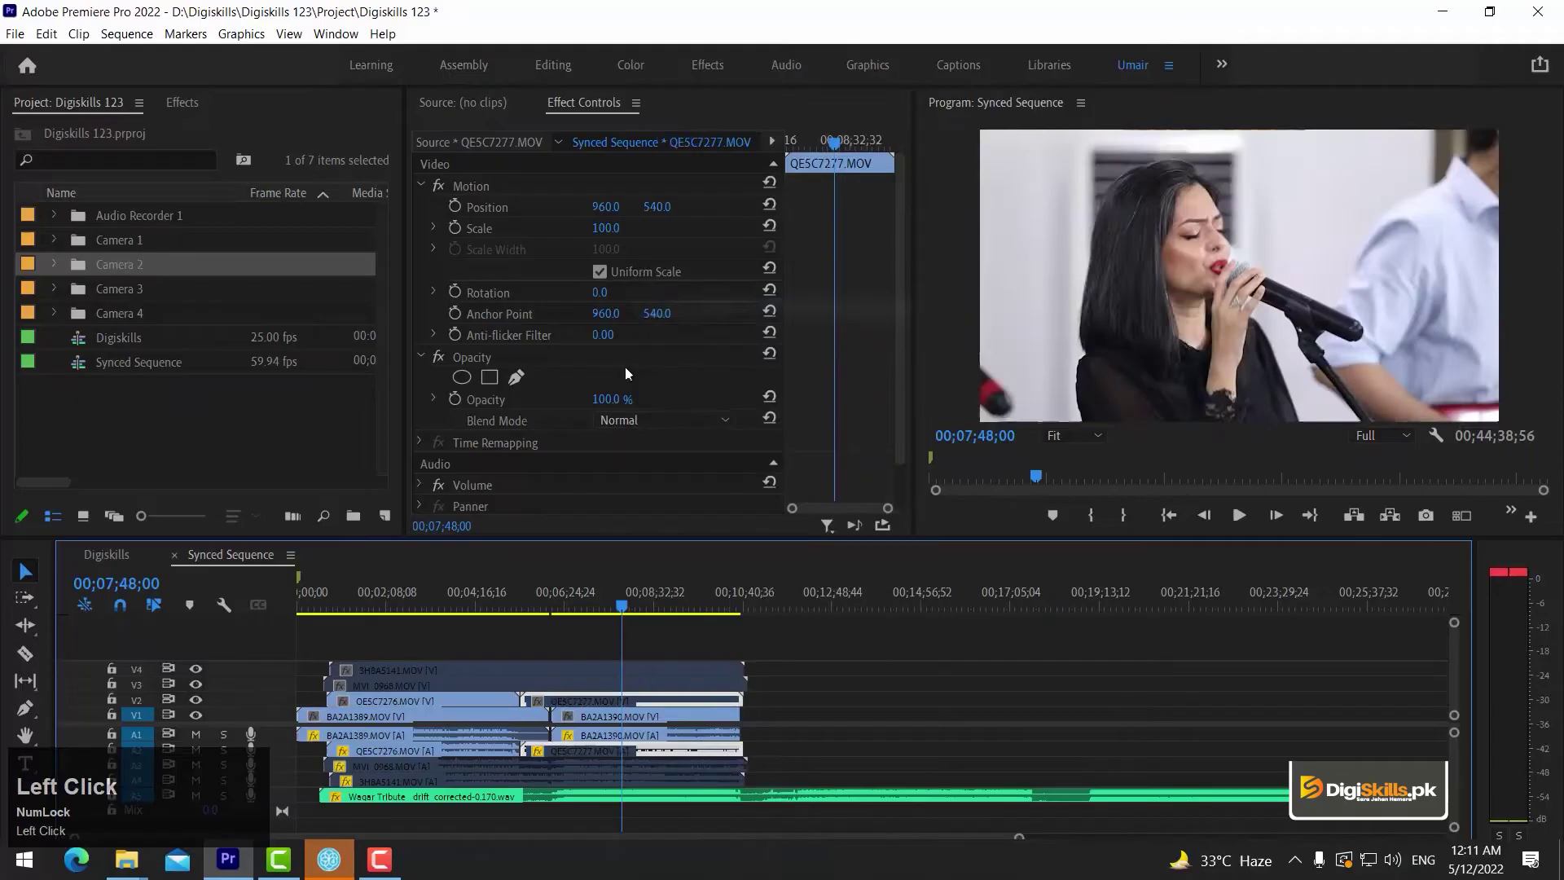
mouse_move(638, 597)
mouse_down()
mouse_move(679, 590)
mouse_move(609, 598)
mouse_up()
Step: Re-enable the three disabled camera clips on V4, V3 and V2 together
drag(768, 622, 652, 682)
right_click(655, 676)
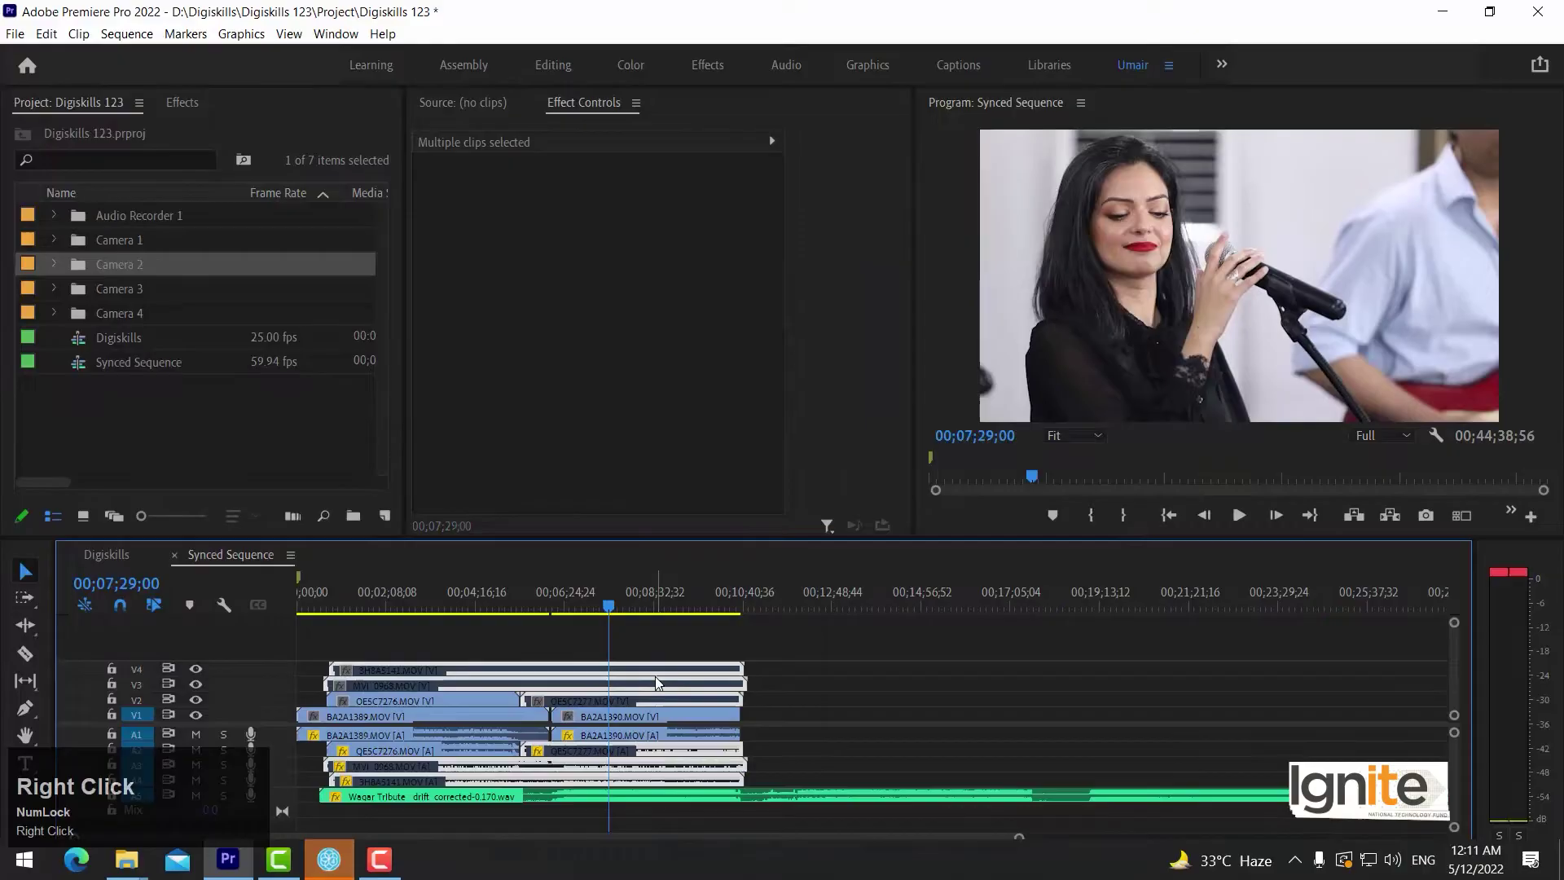
click(732, 311)
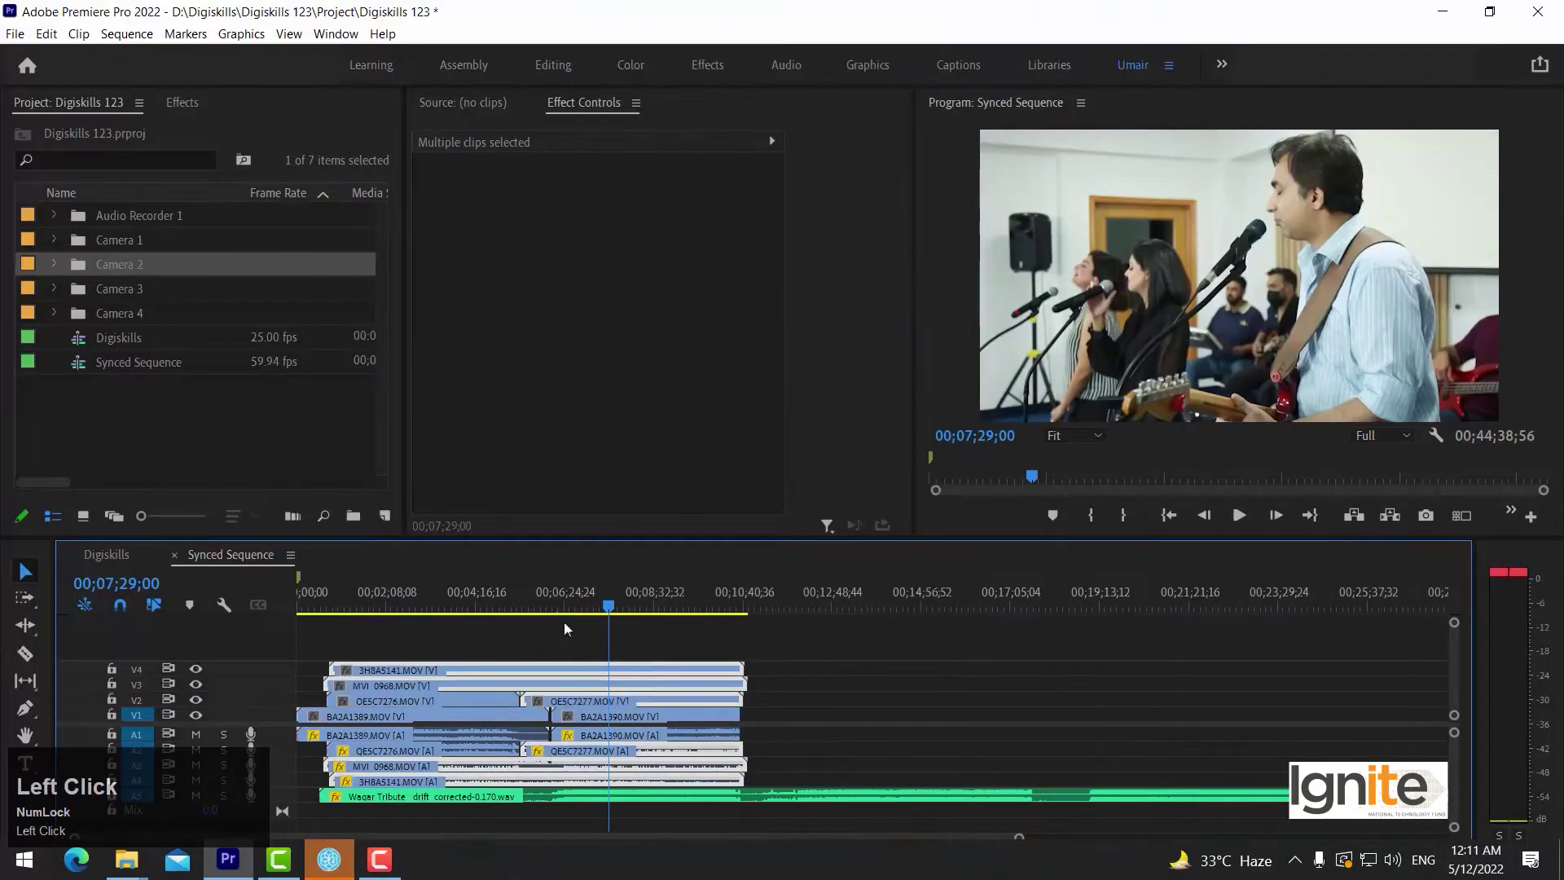
click(663, 648)
Step: Split the clips on all tracks at 00;06;06;29, where BA2A1390.MOV begins on V1
key(equal)
key(equal)
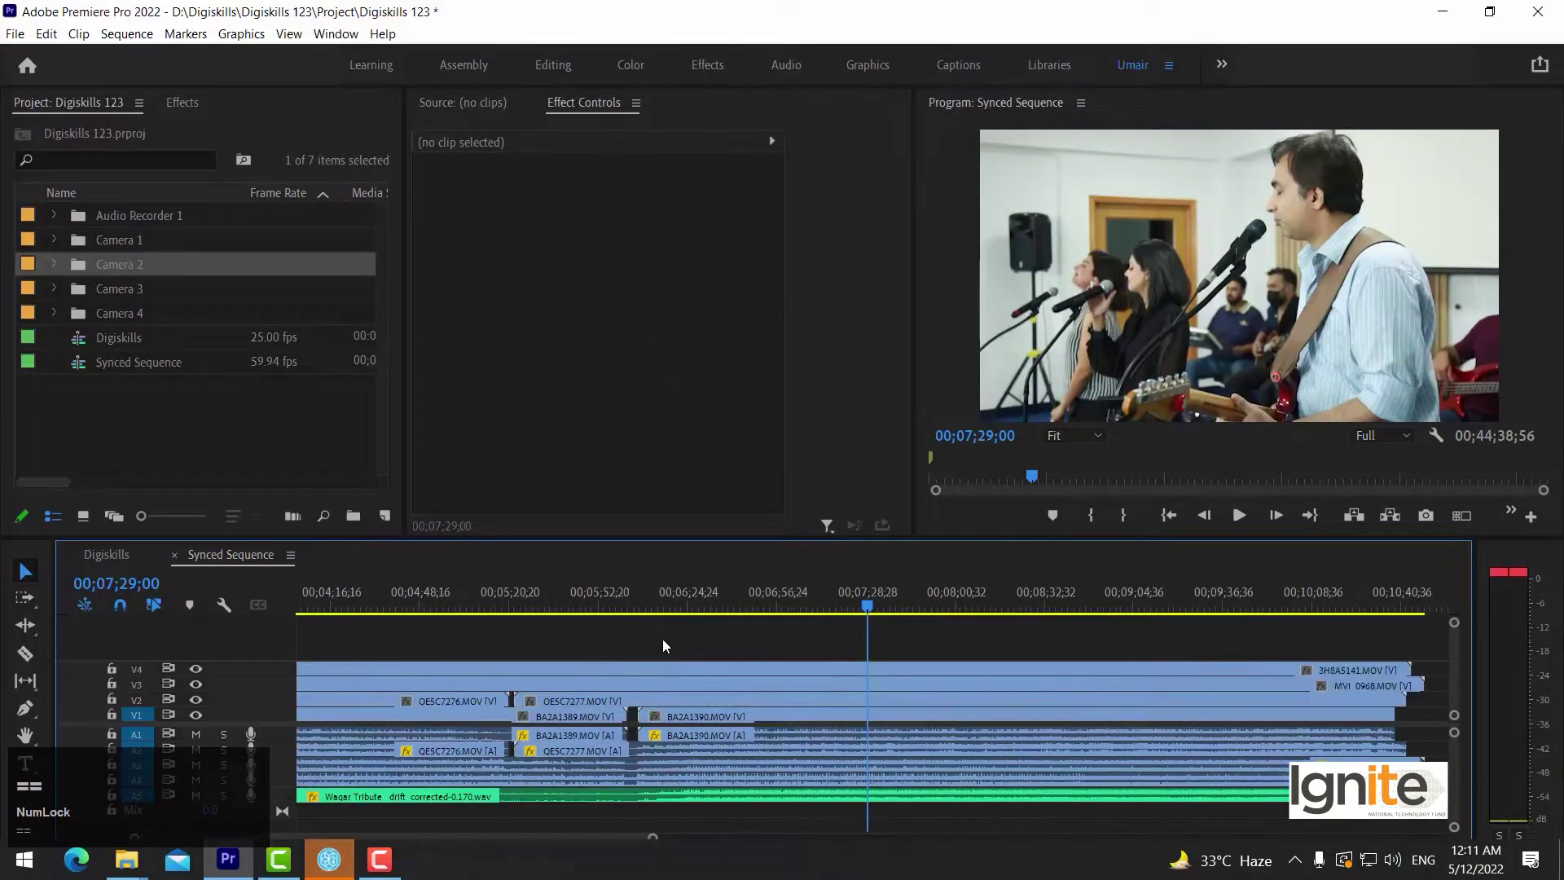
click(661, 607)
key(Up)
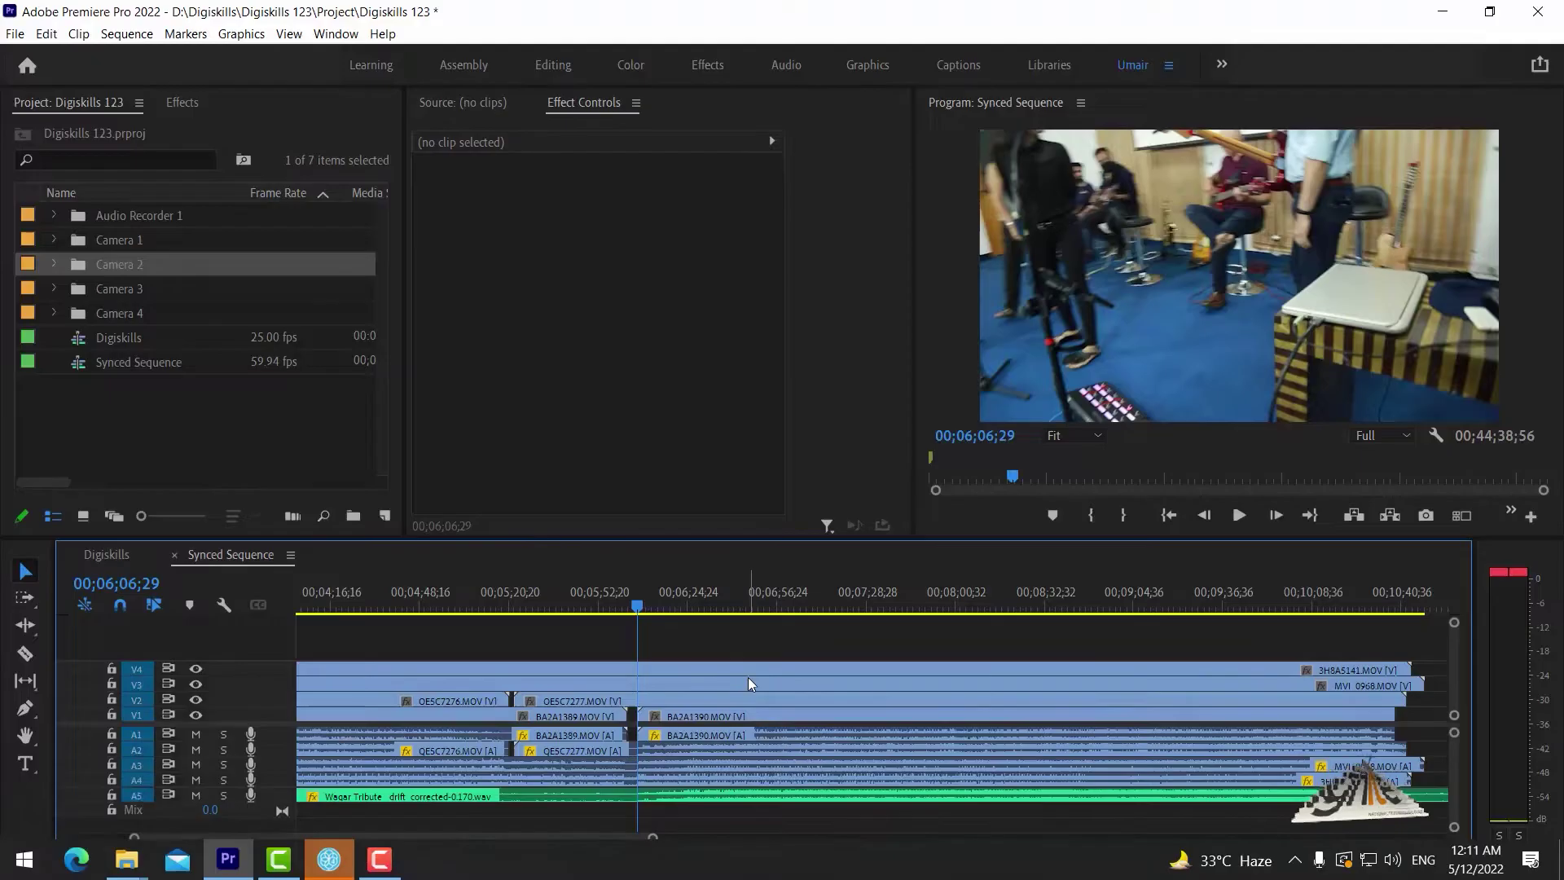
key(minus)
key(equal)
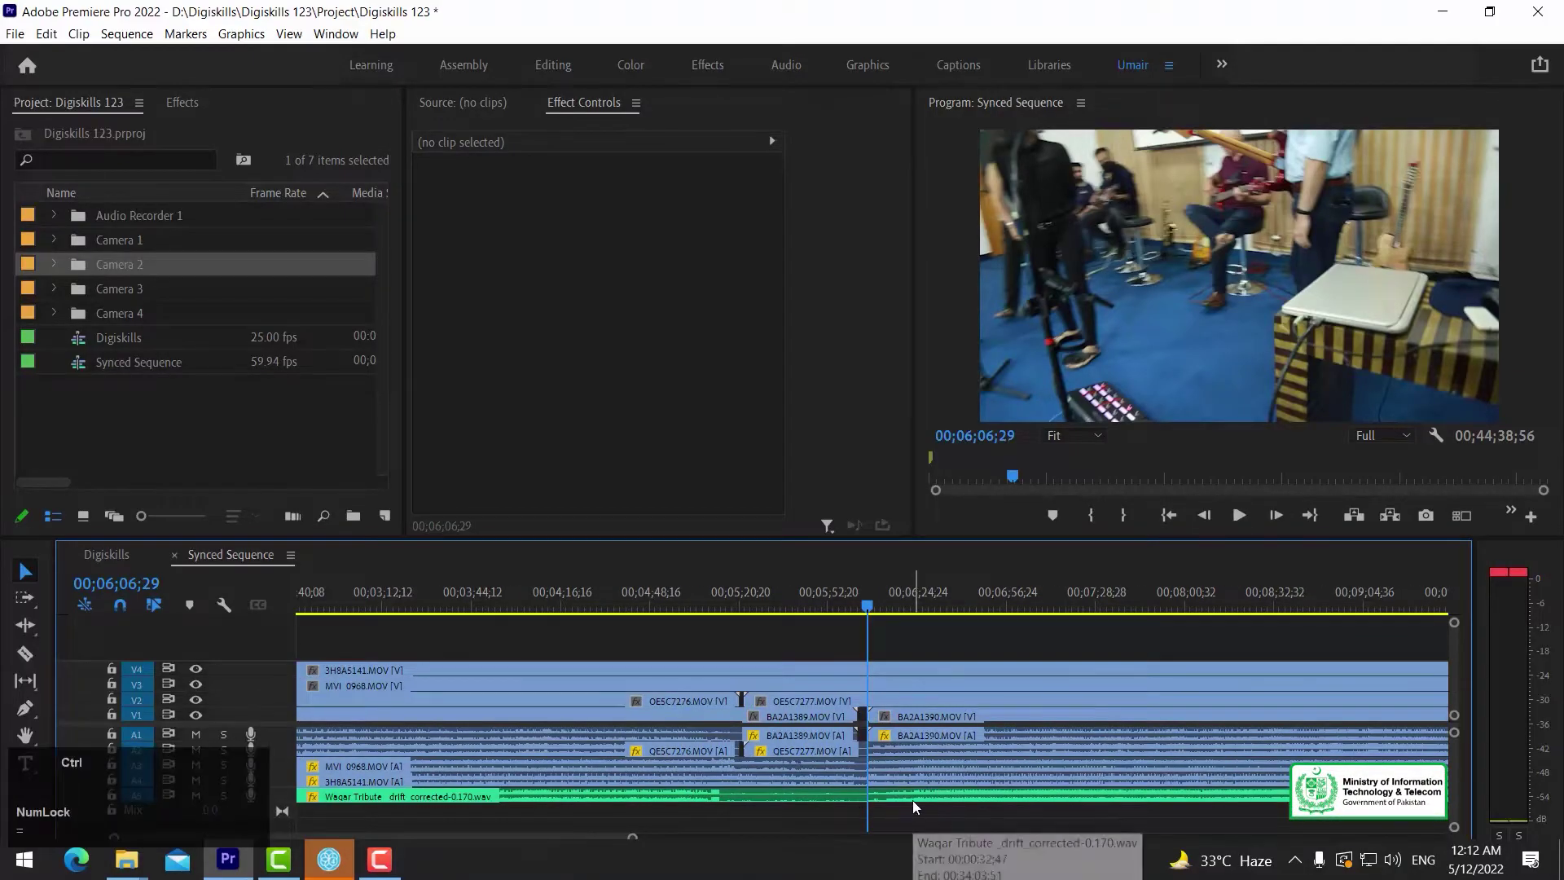
key(ctrl+k)
Step: Split the clips on all tracks at 00;10;38;38, where BA2A1390.MOV ends on V1
key(minus)
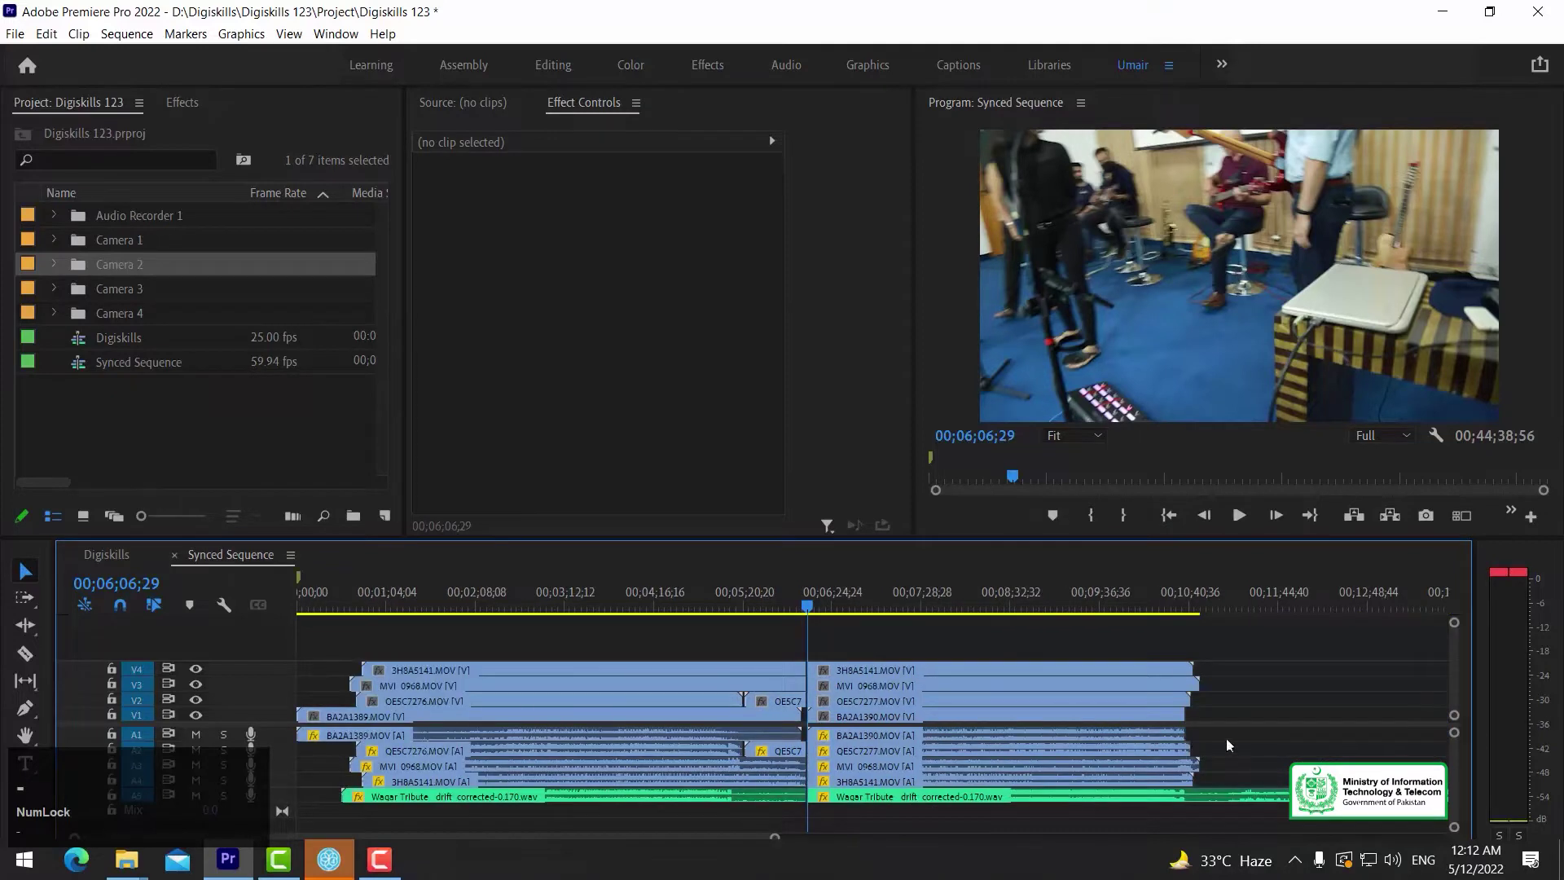
key(Down)
key(equal)
key(equal)
key(equal)
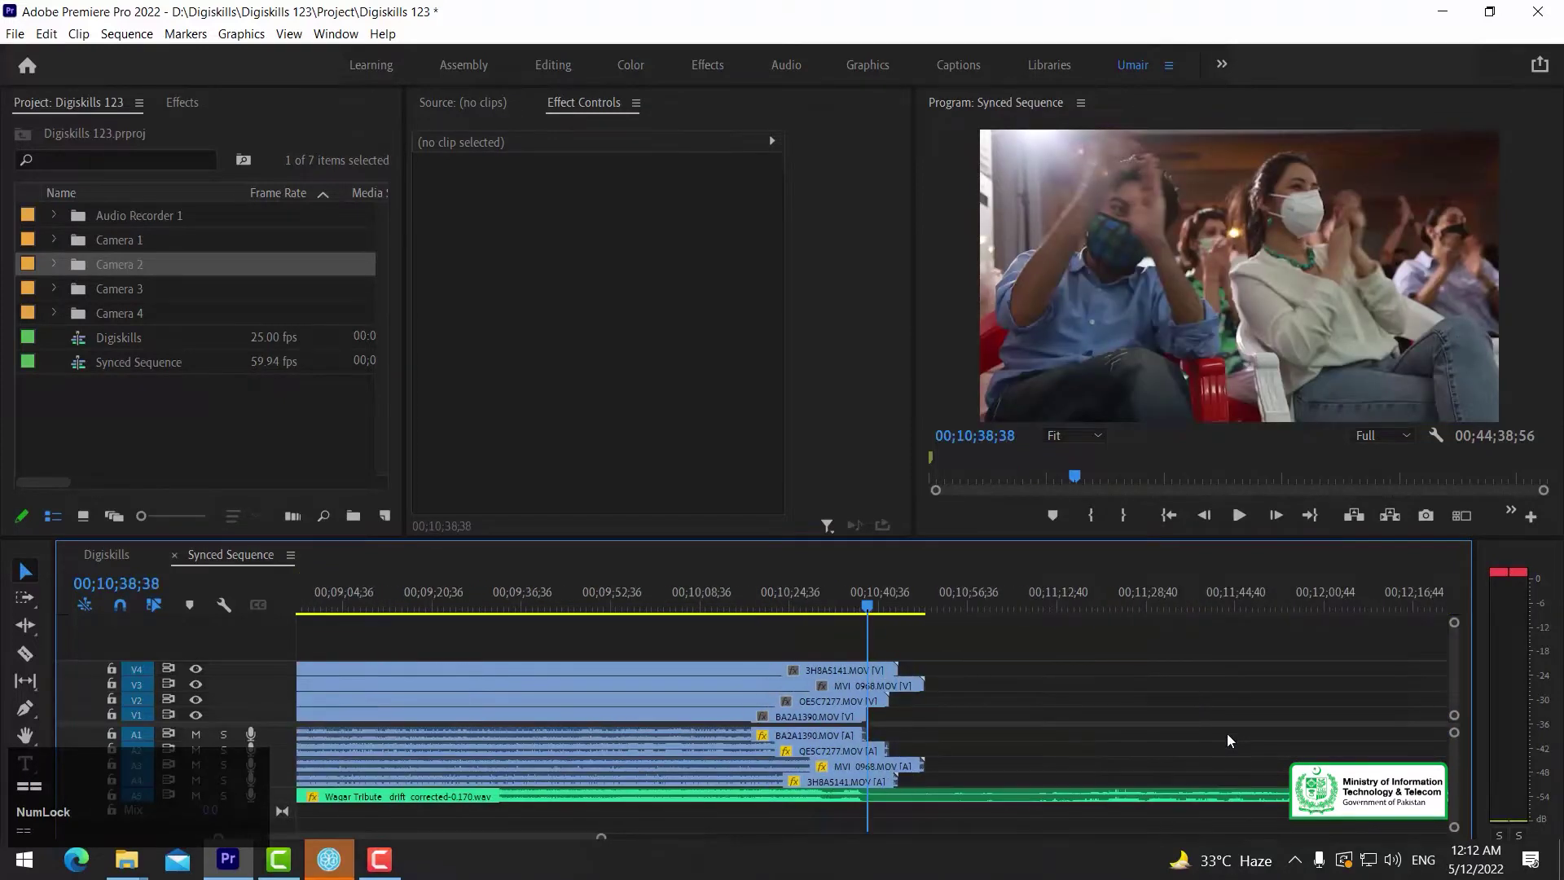
key(ctrl+k)
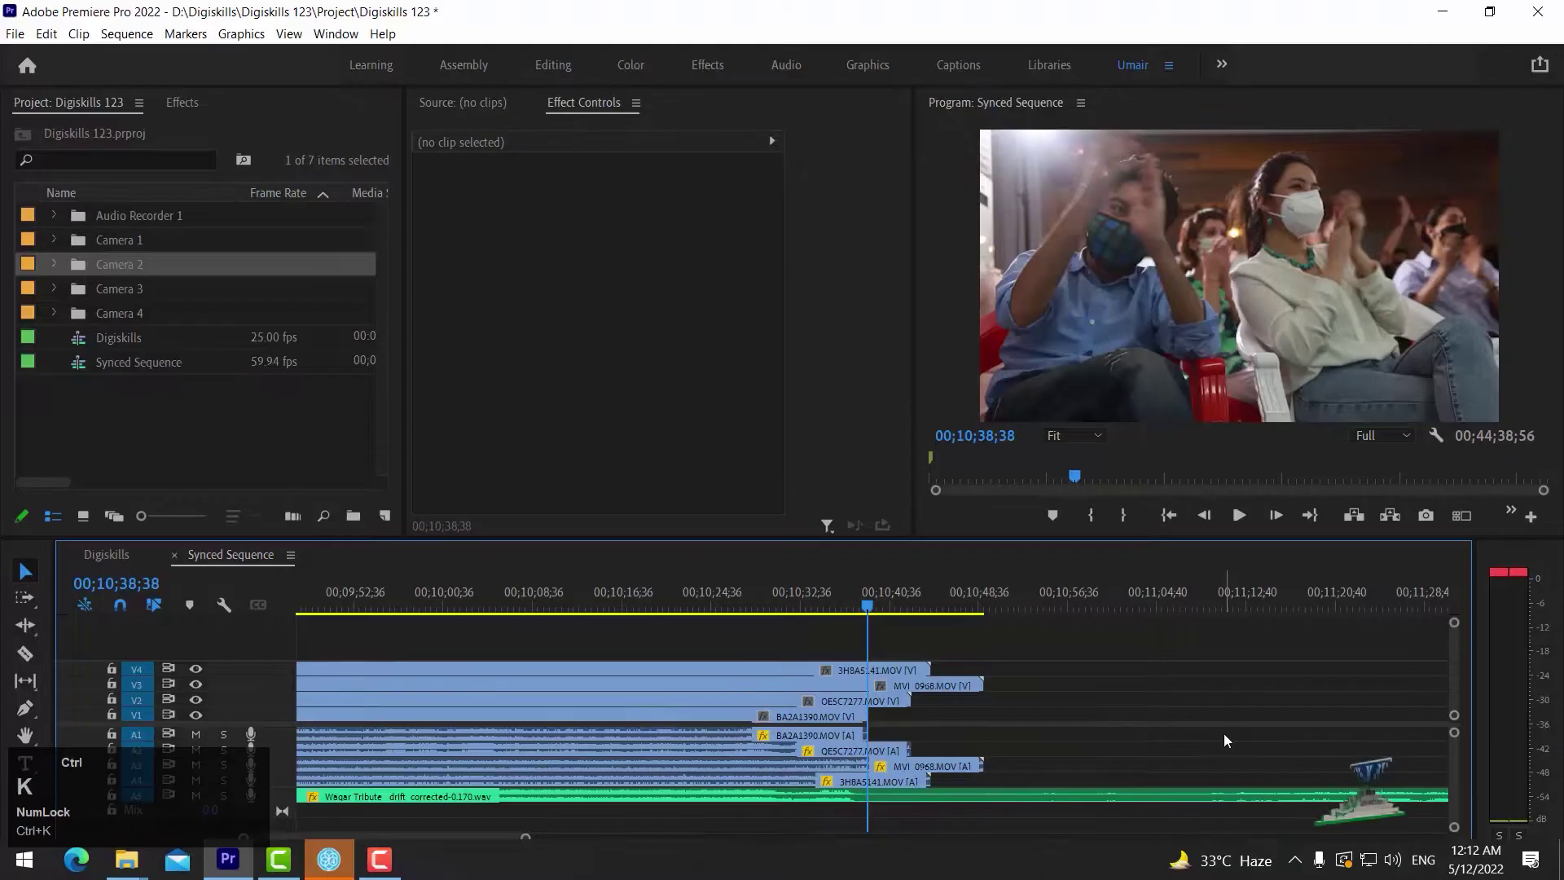
Step: Copy all video and audio clips between the two cuts in the synced sequence
key(minus)
key(minus)
key(minus)
drag(597, 643, 654, 813)
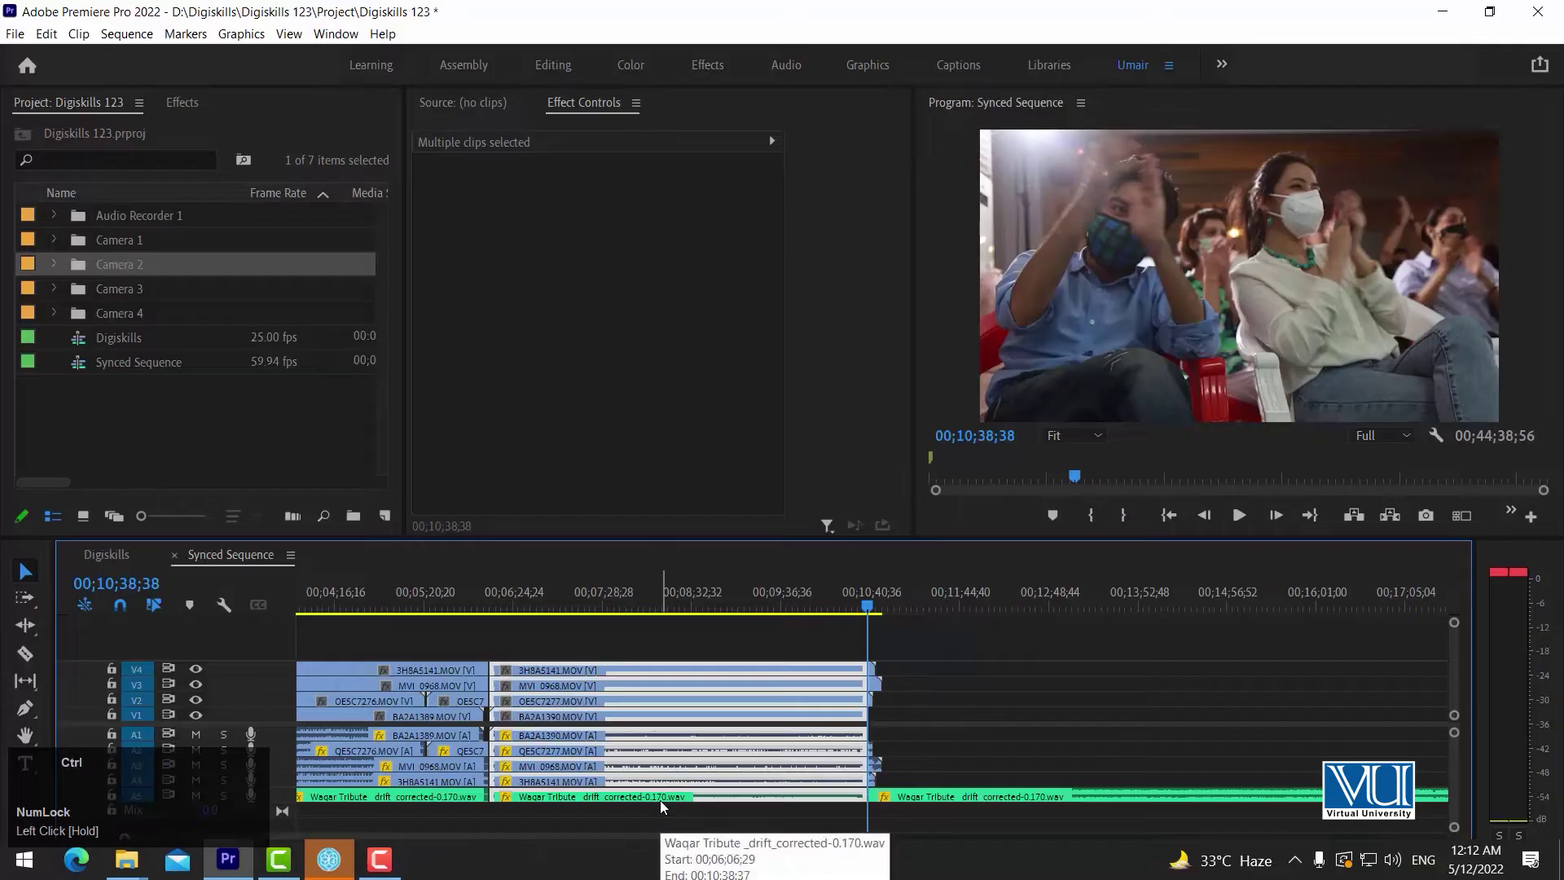
key(ctrl+c)
key(minus)
key(minus)
key(minus)
key(minus)
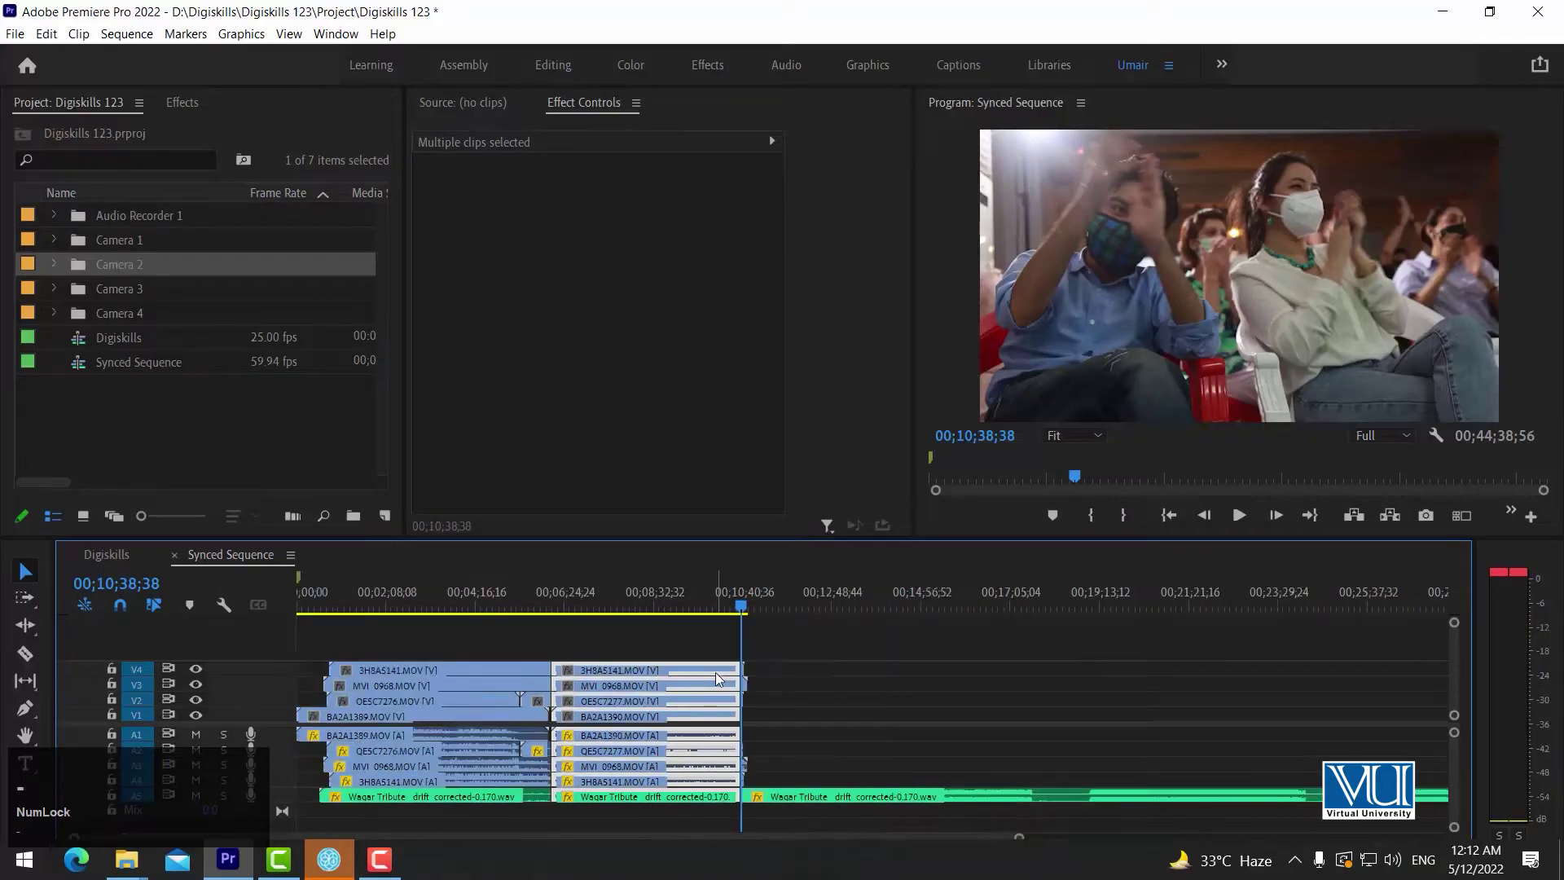
Step: Duplicate the Synced Sequence in the project and rename the copy Edit
click(148, 425)
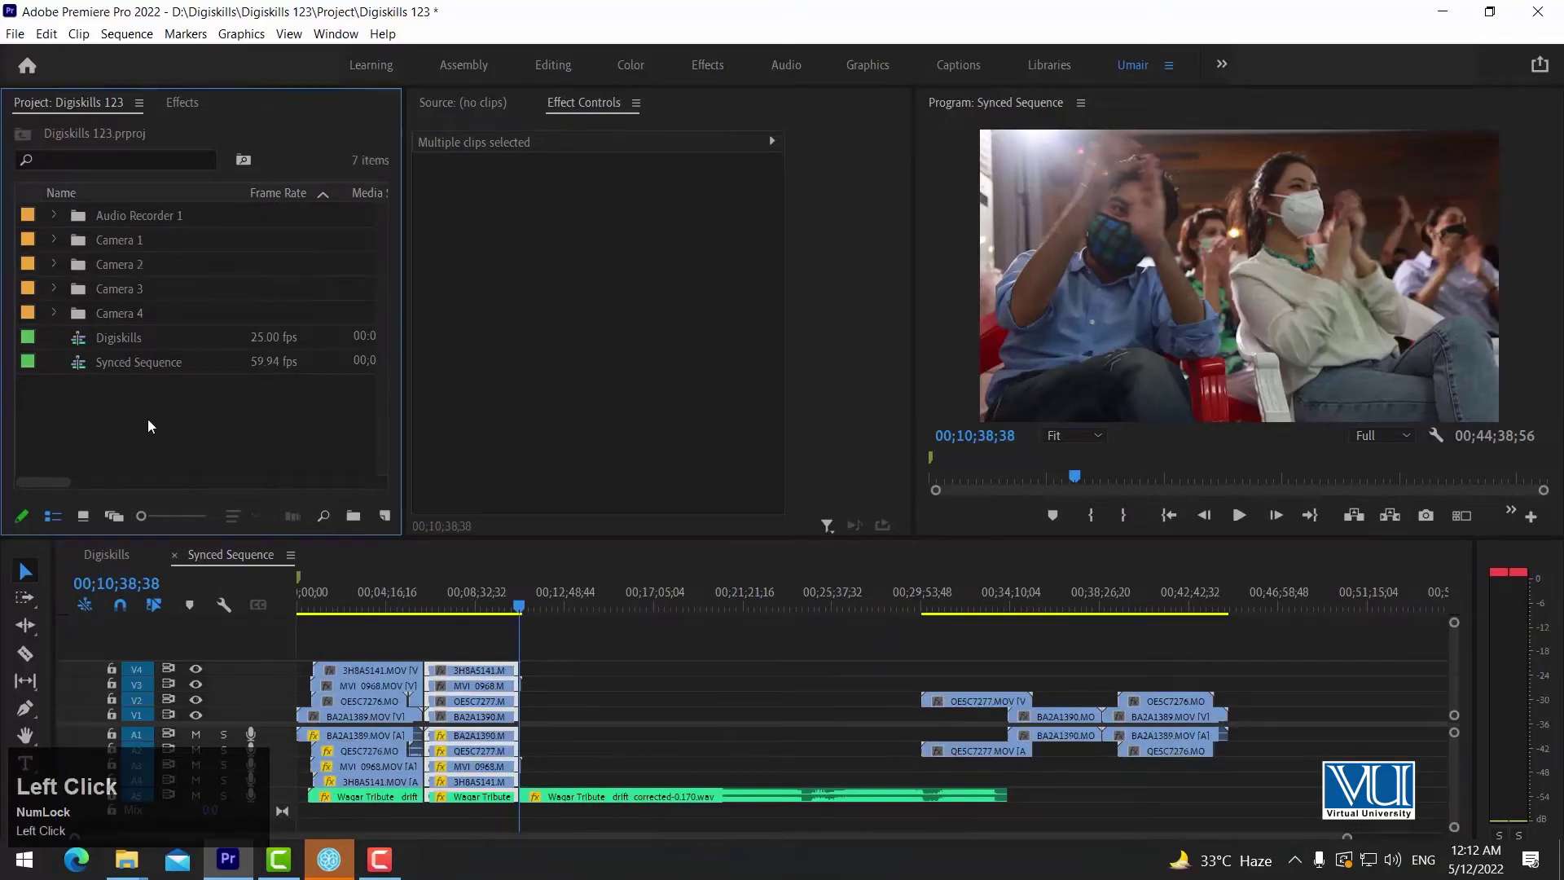
click(123, 360)
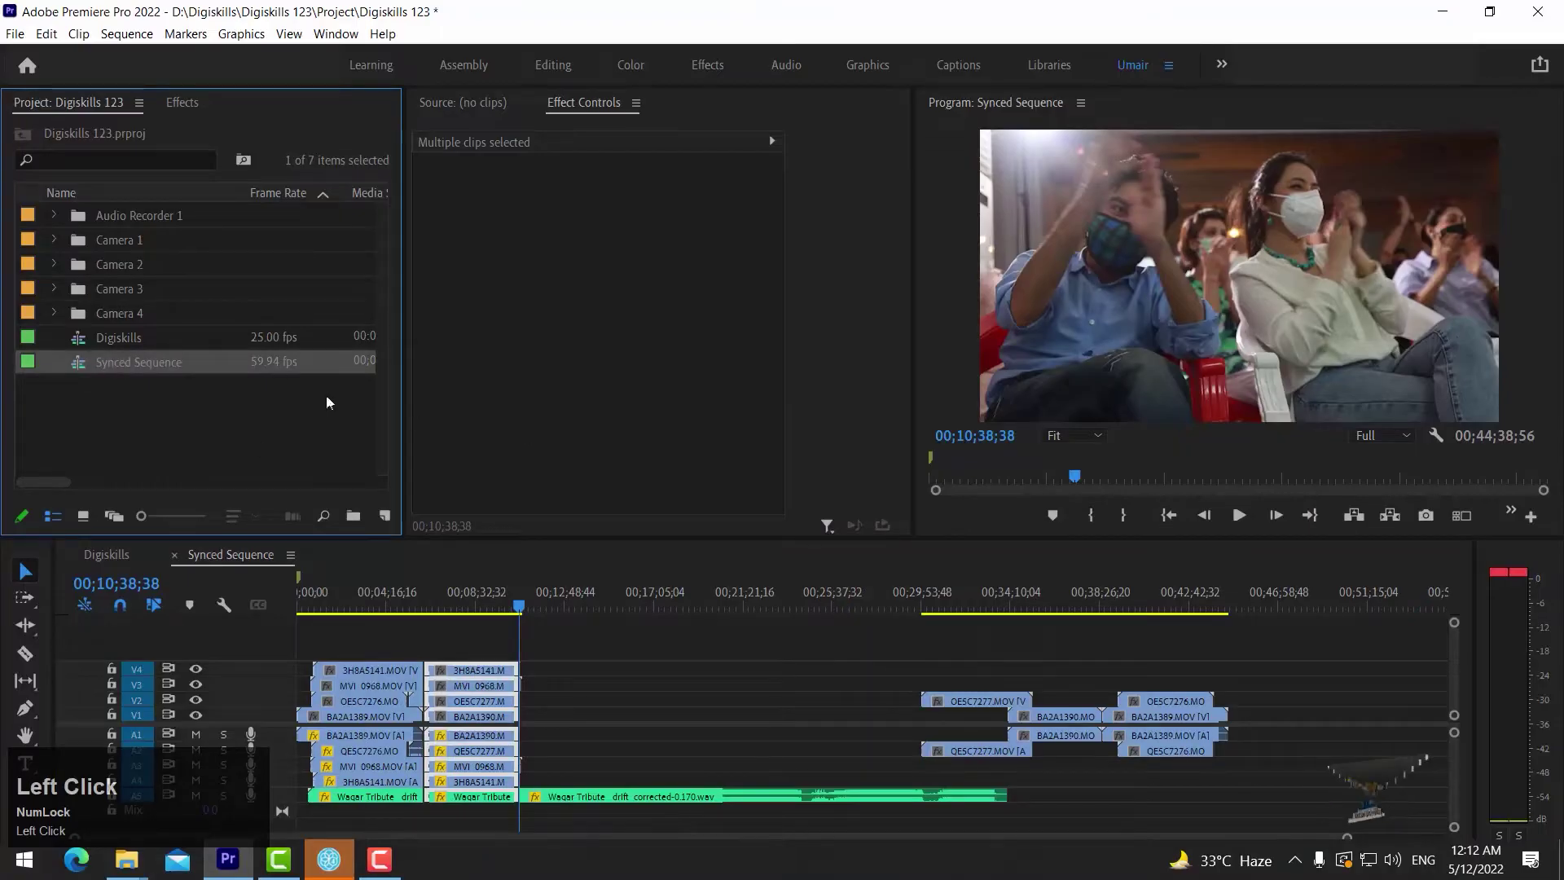
click(77, 368)
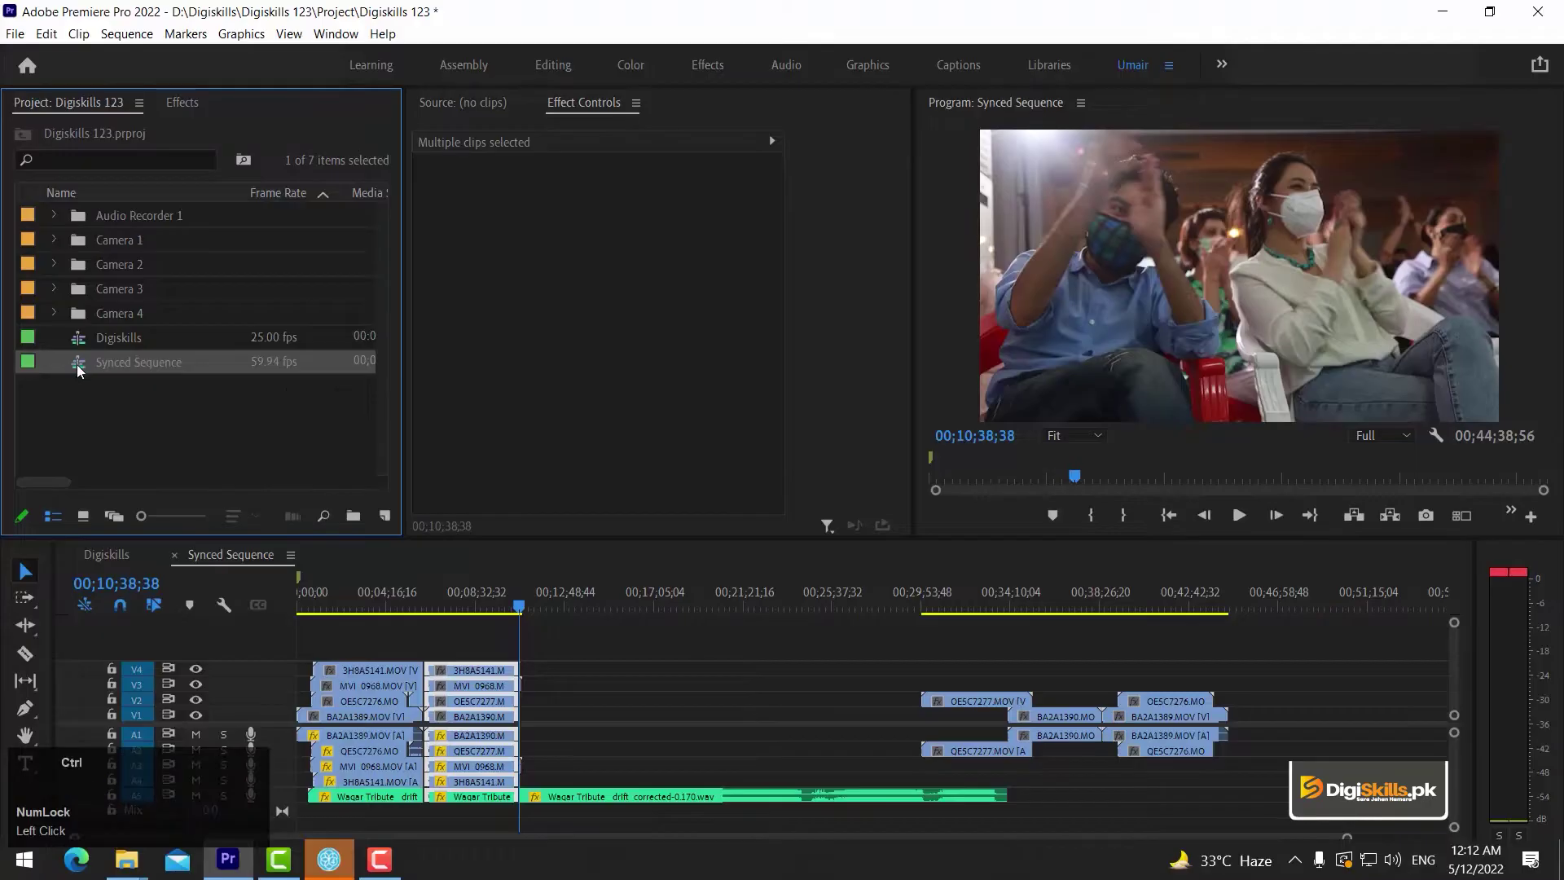
key(ctrl+v)
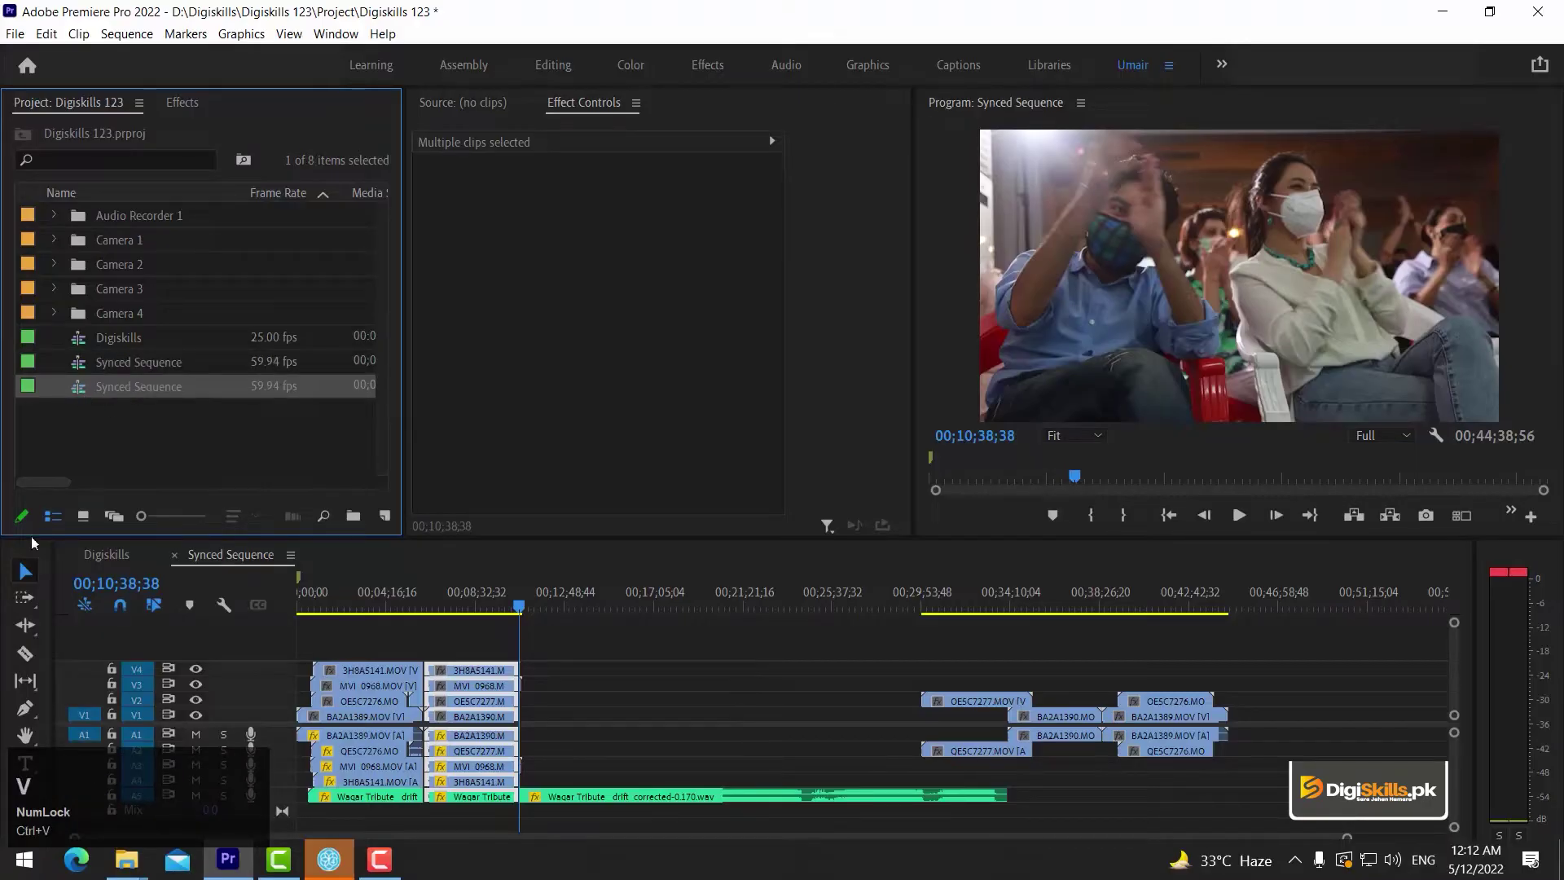
click(110, 388)
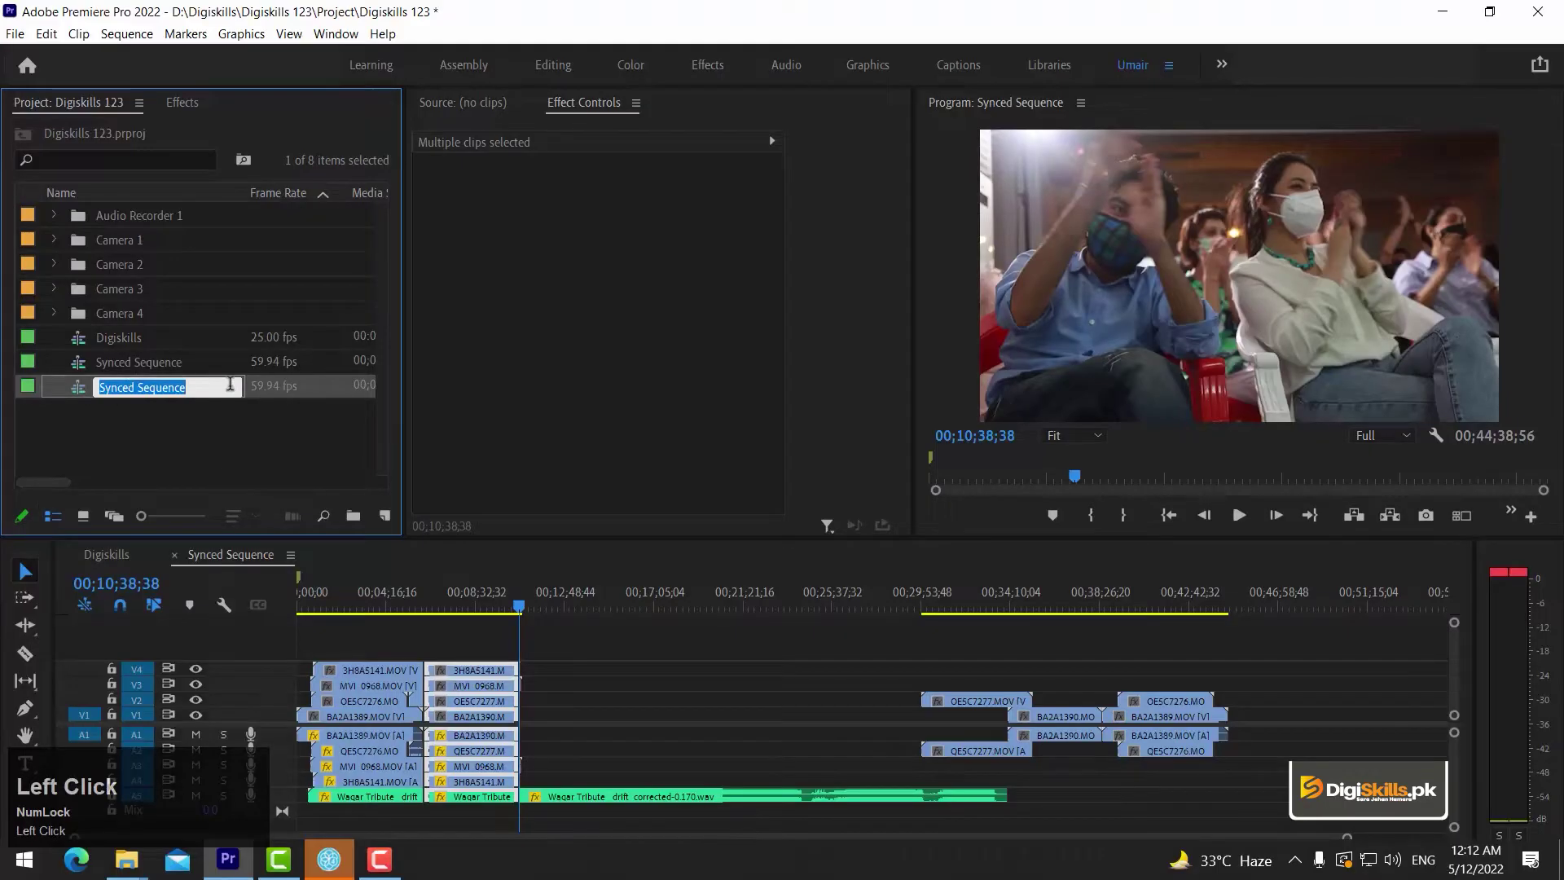
text(Edit)
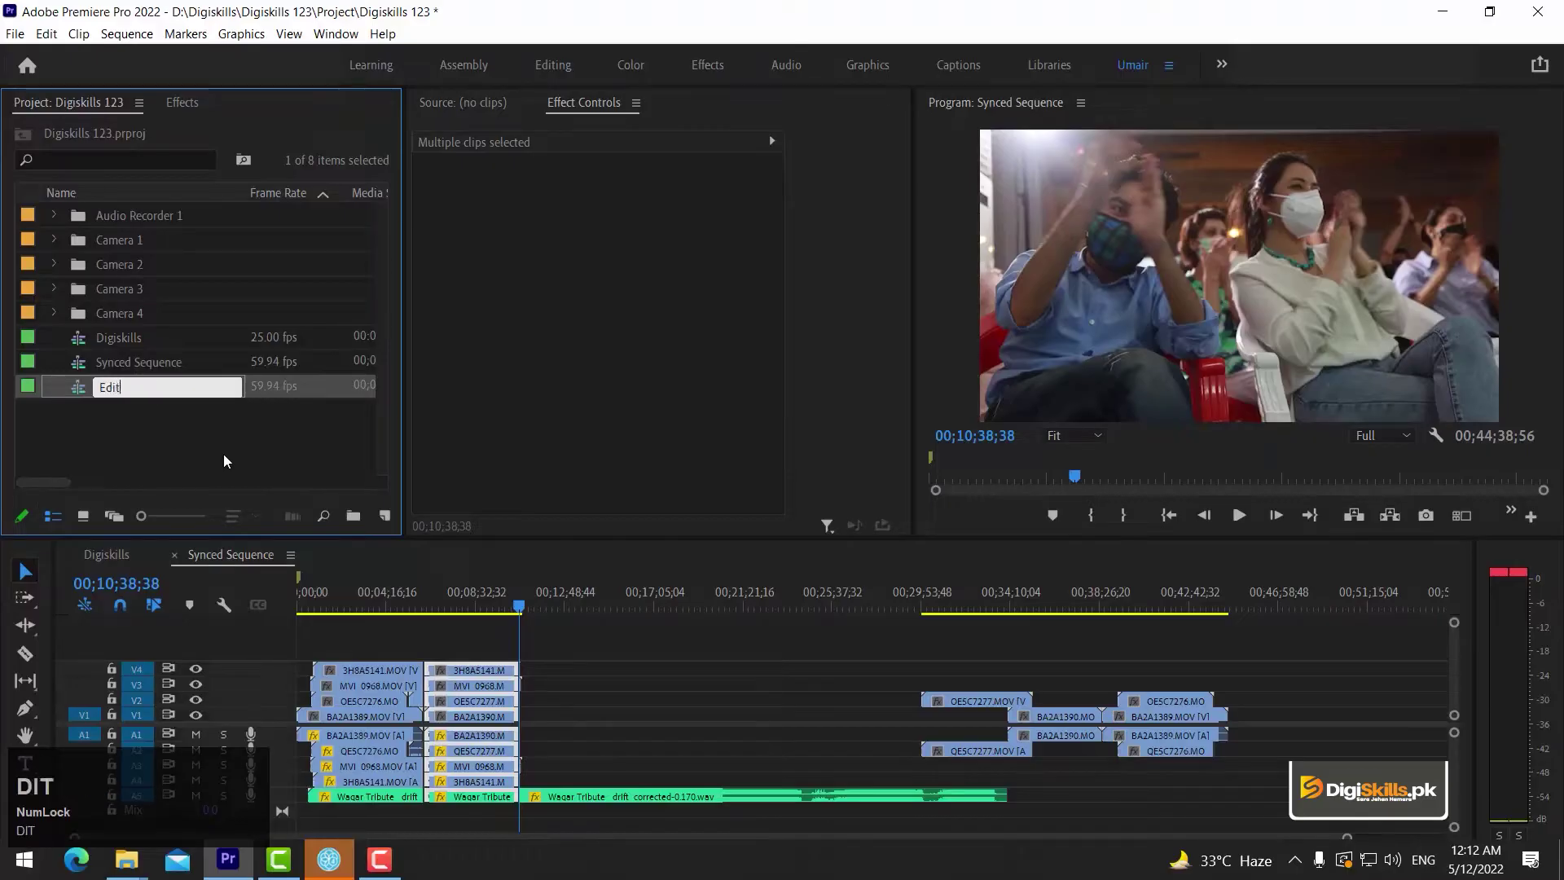
key(Return)
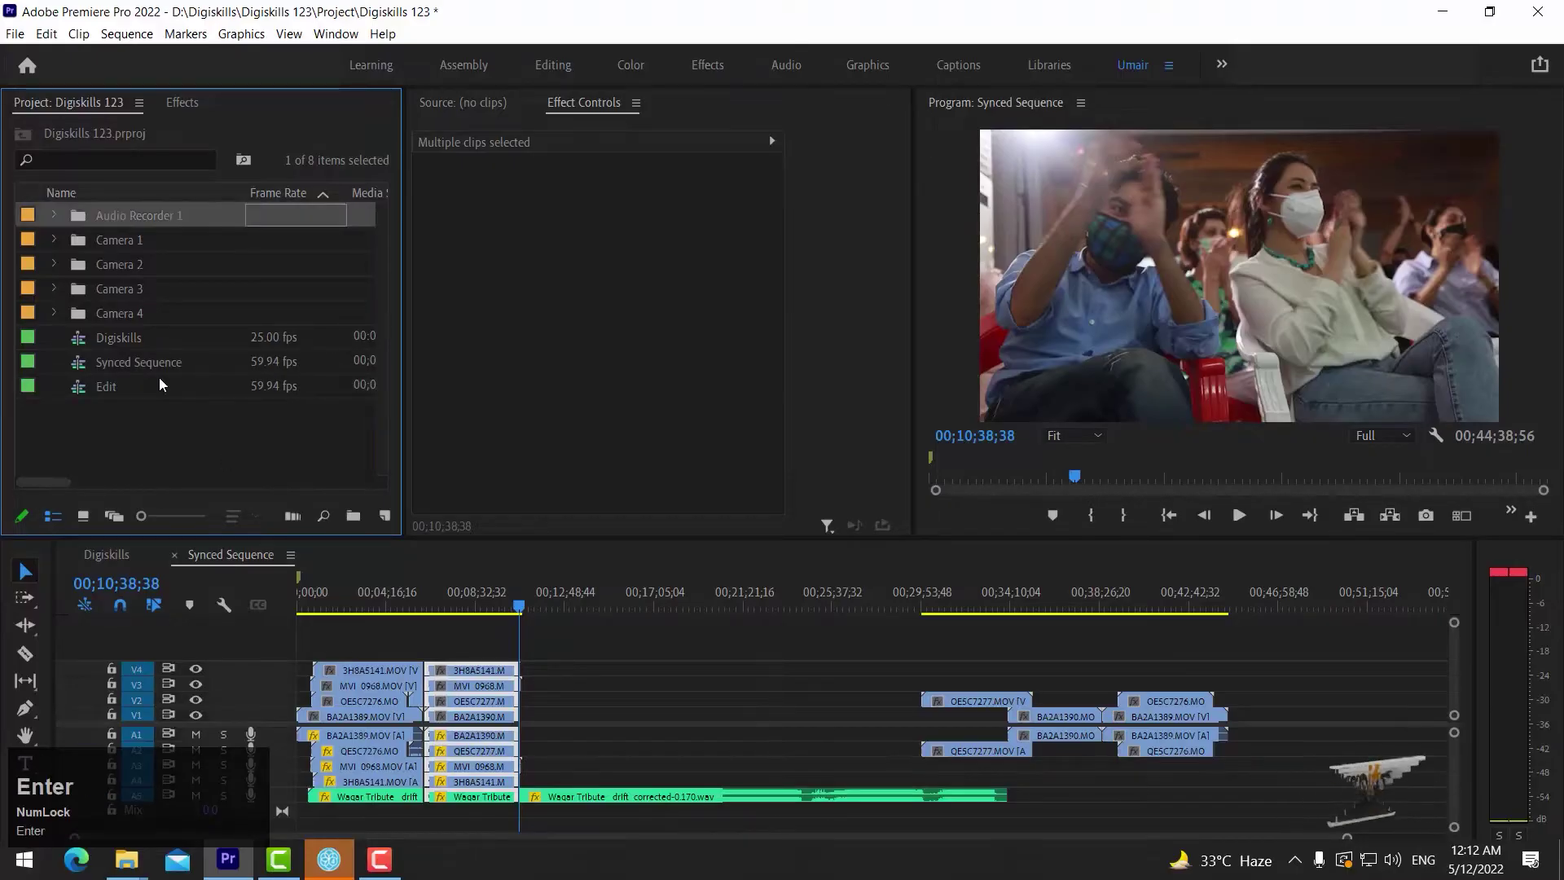
Step: Open the Edit sequence and delete all clips before the first cut, the leftover audio after the second and the stray clips farther along
double_click(111, 388)
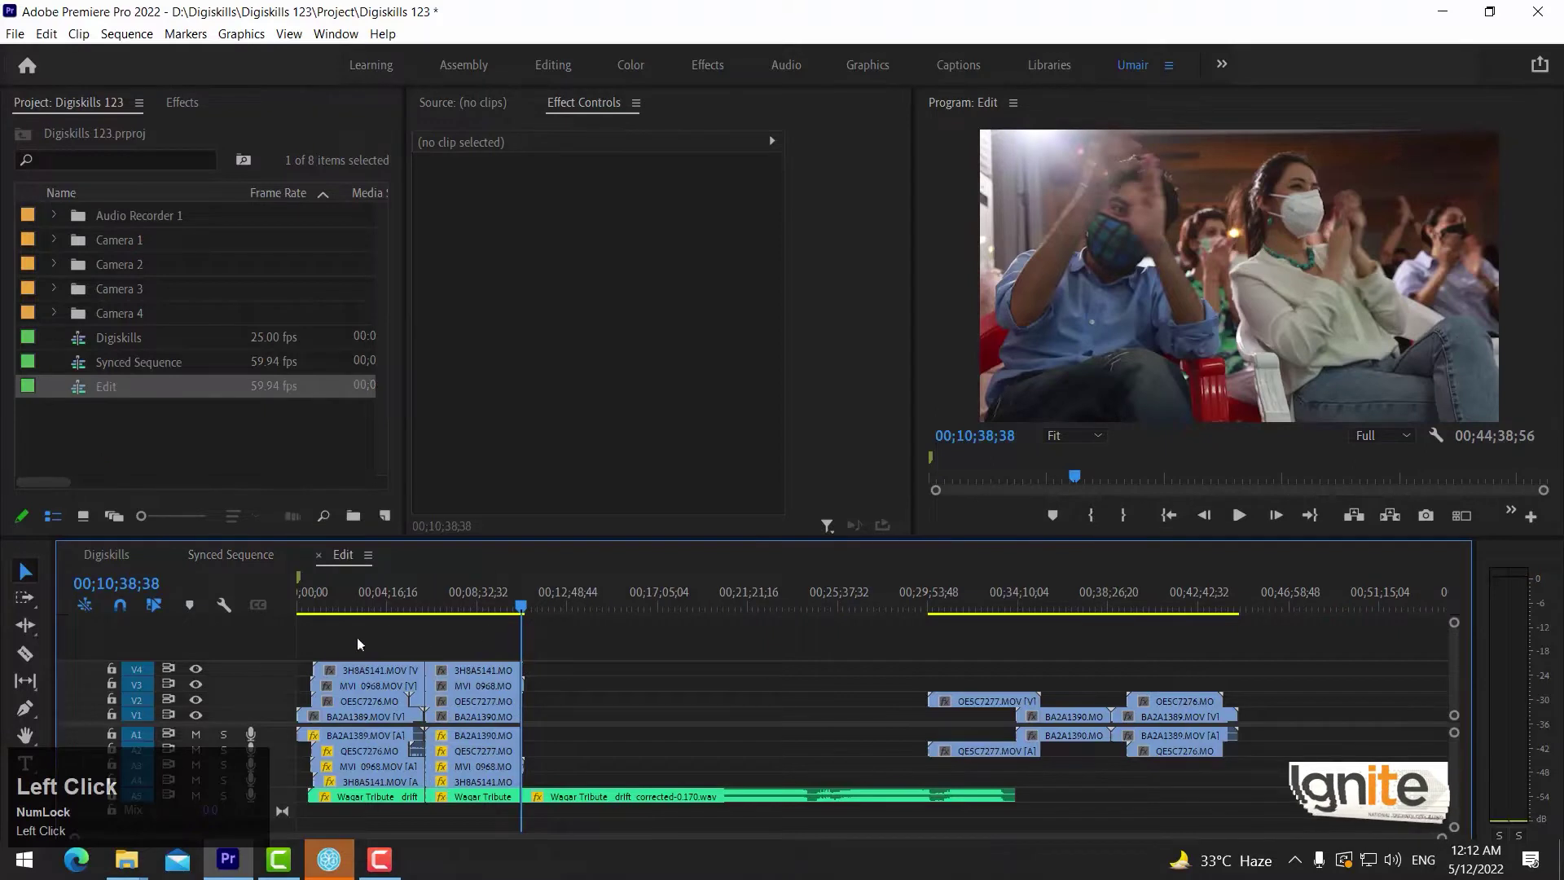
drag(344, 641, 419, 809)
key(Delete)
drag(1265, 692, 811, 803)
key(Delete)
Step: Delete the short leftover camera clip ends after 00;10;38;38 in the Edit sequence
key(backslash)
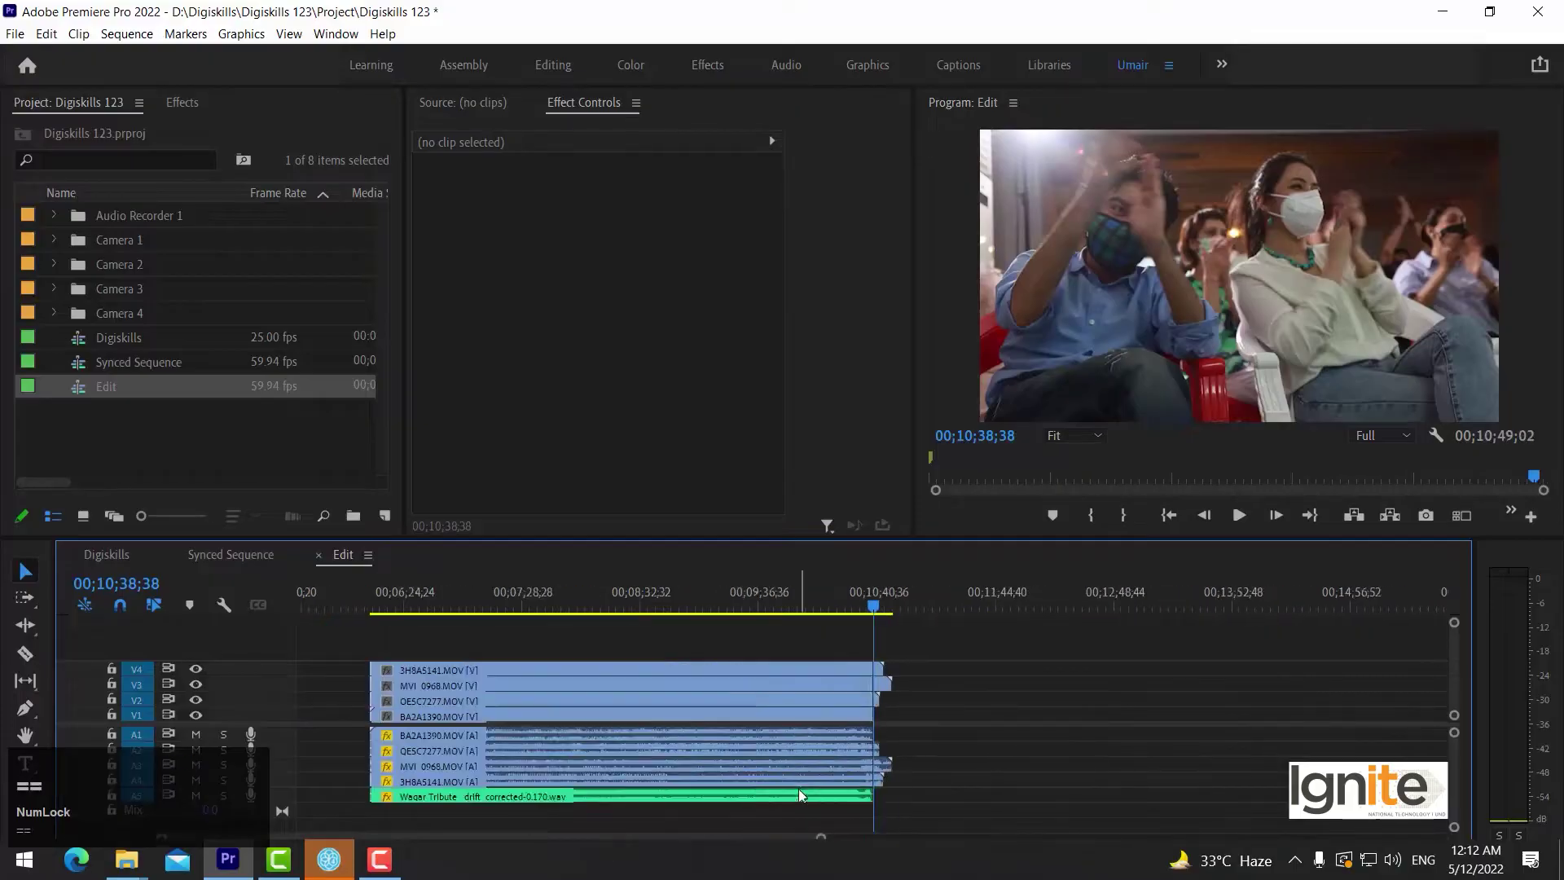
key(equal)
drag(980, 661, 876, 787)
key(Delete)
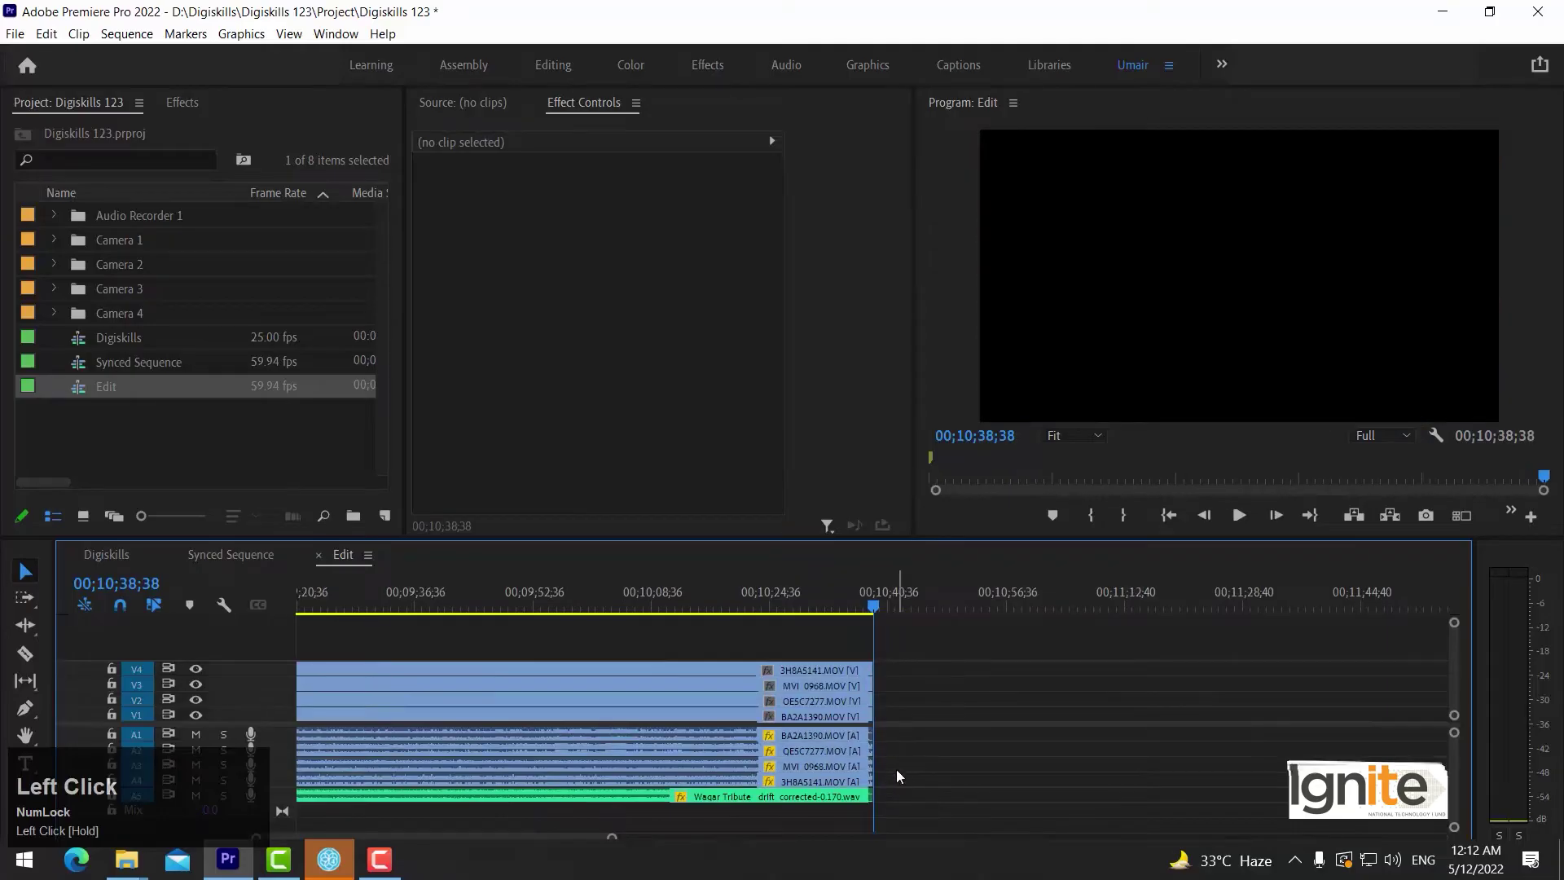
key(backslash)
Step: Try disabling the camera audio clips on A1 to A4, and undo the change
click(656, 595)
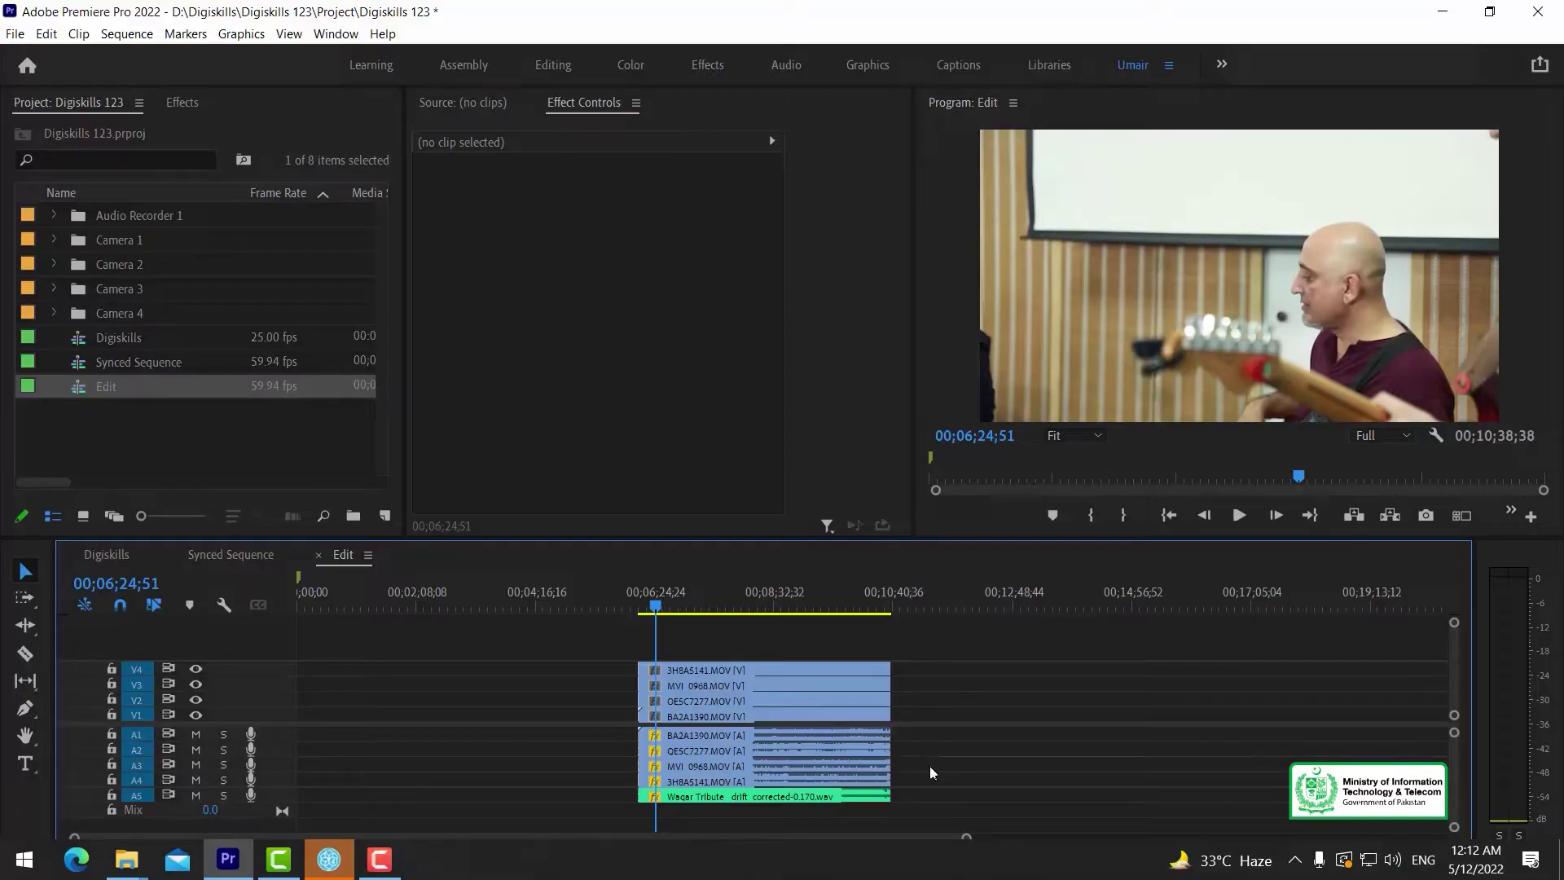
drag(919, 784, 848, 746)
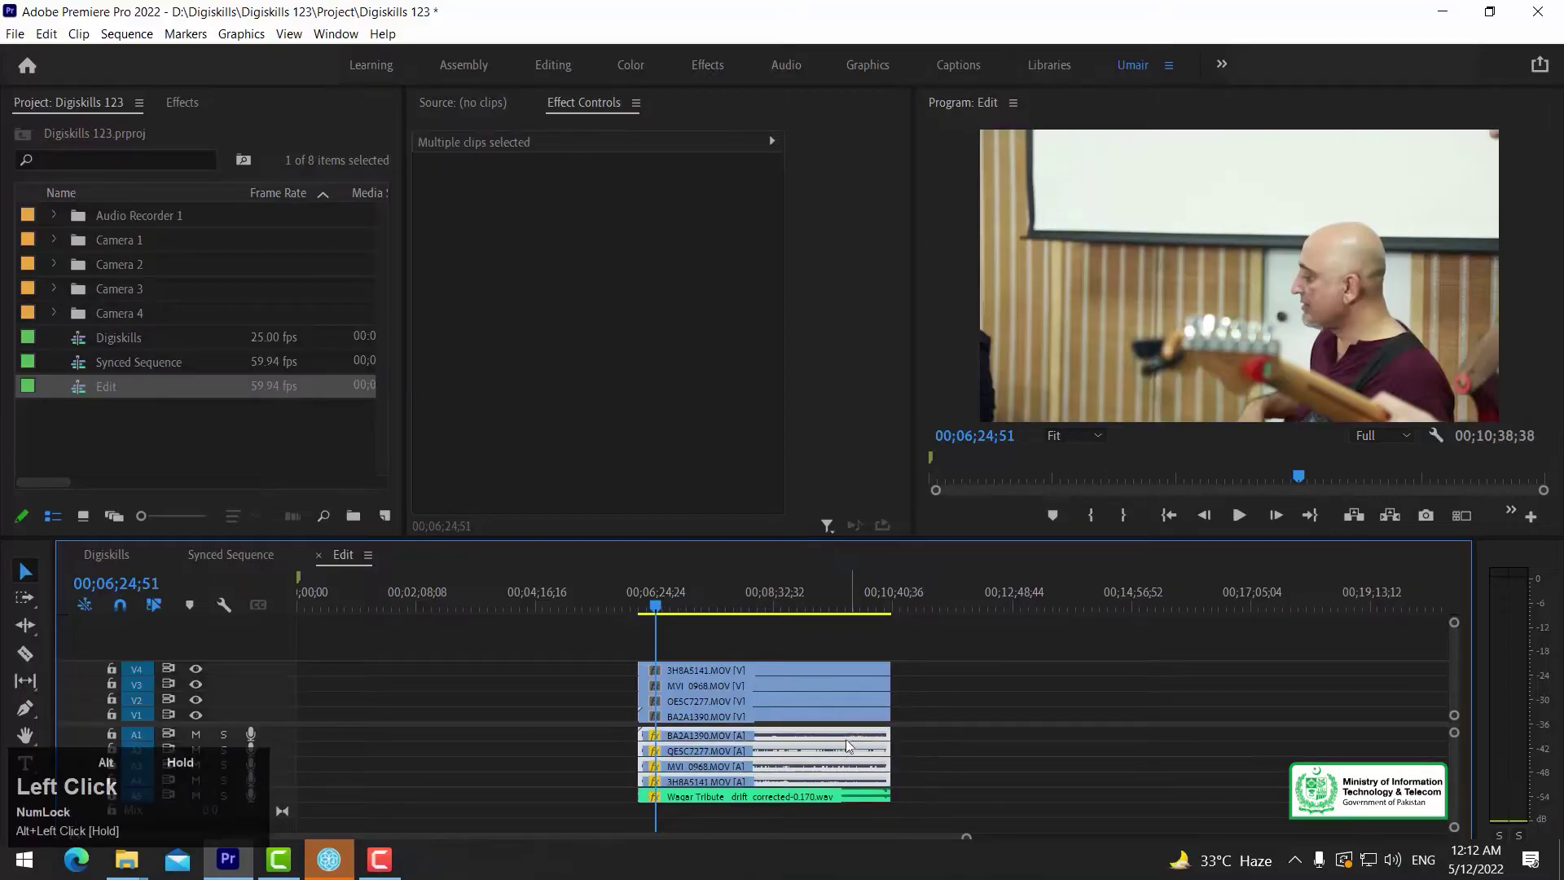
right_click(848, 746)
click(896, 345)
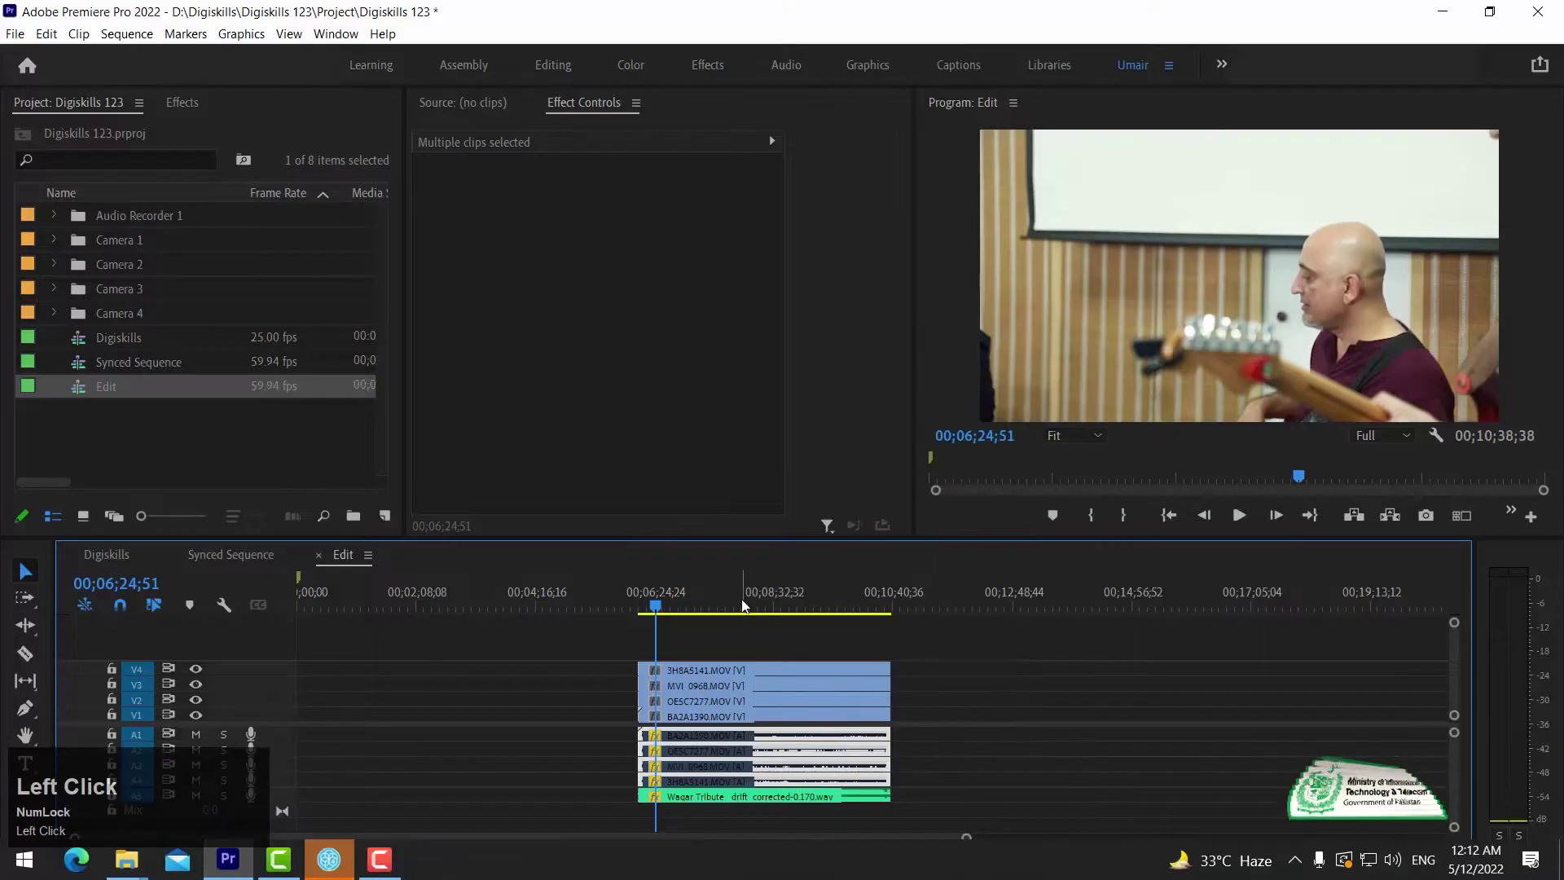
key(ctrl+z)
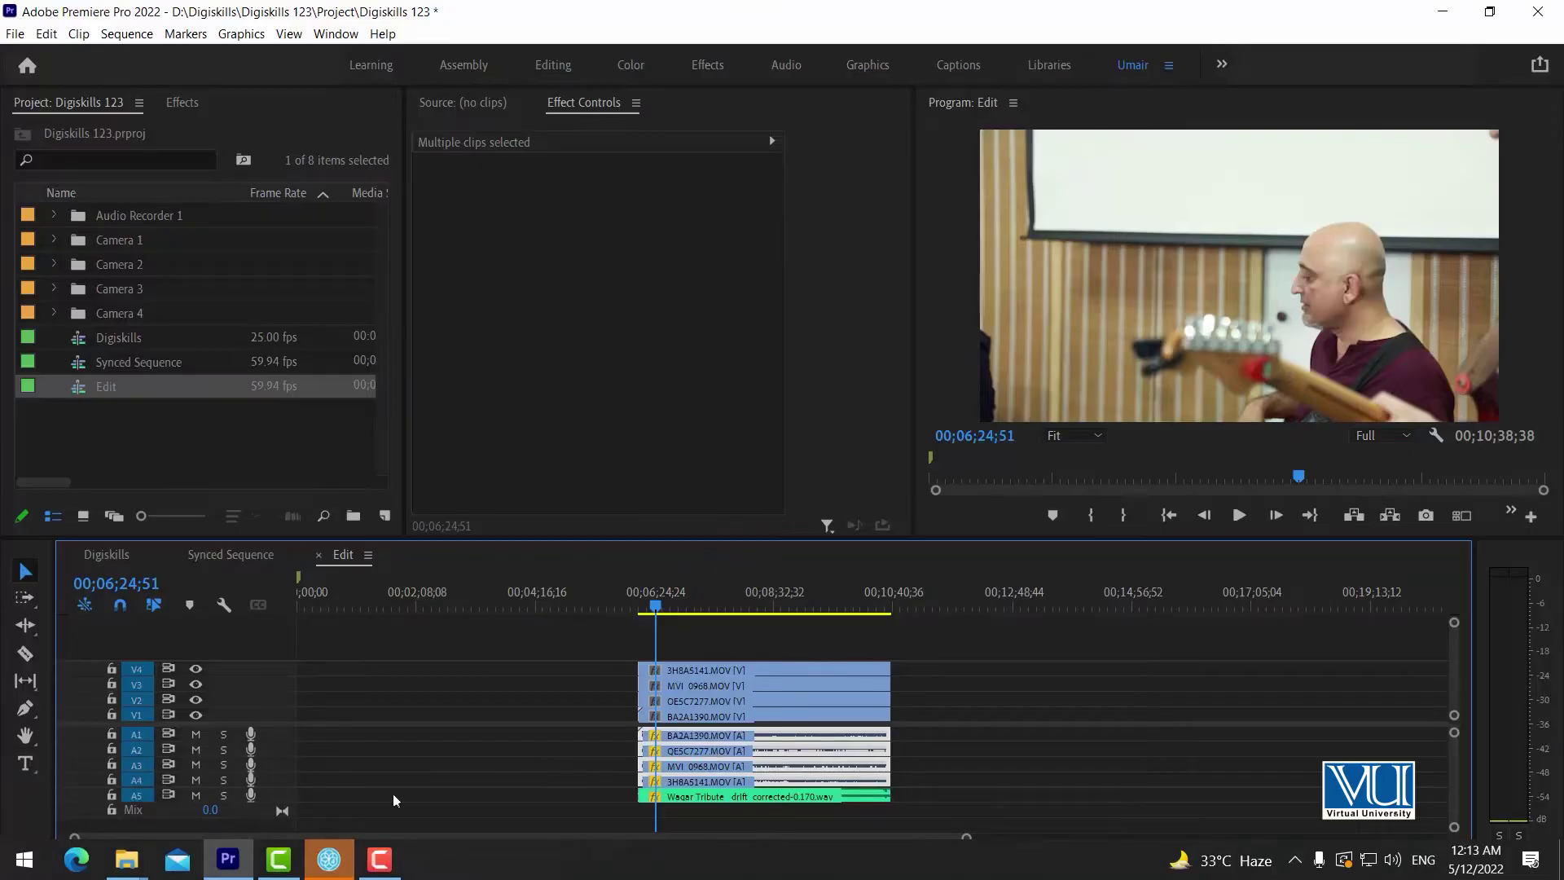
Step: Solo audio track A5, select its recorder WAV clip, and turn the solo off again
click(227, 796)
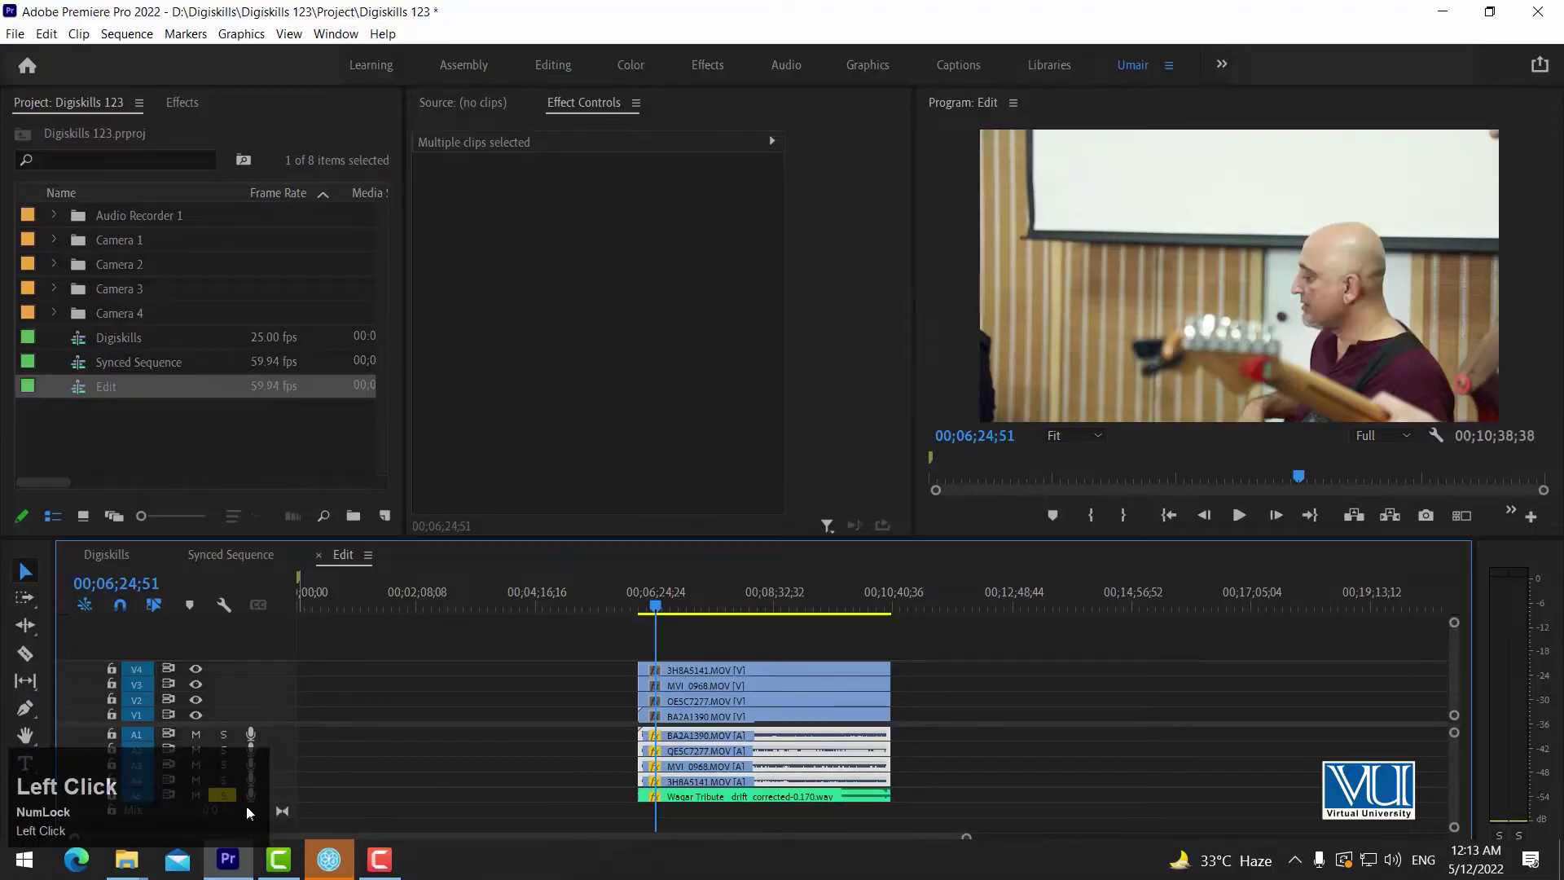
click(717, 797)
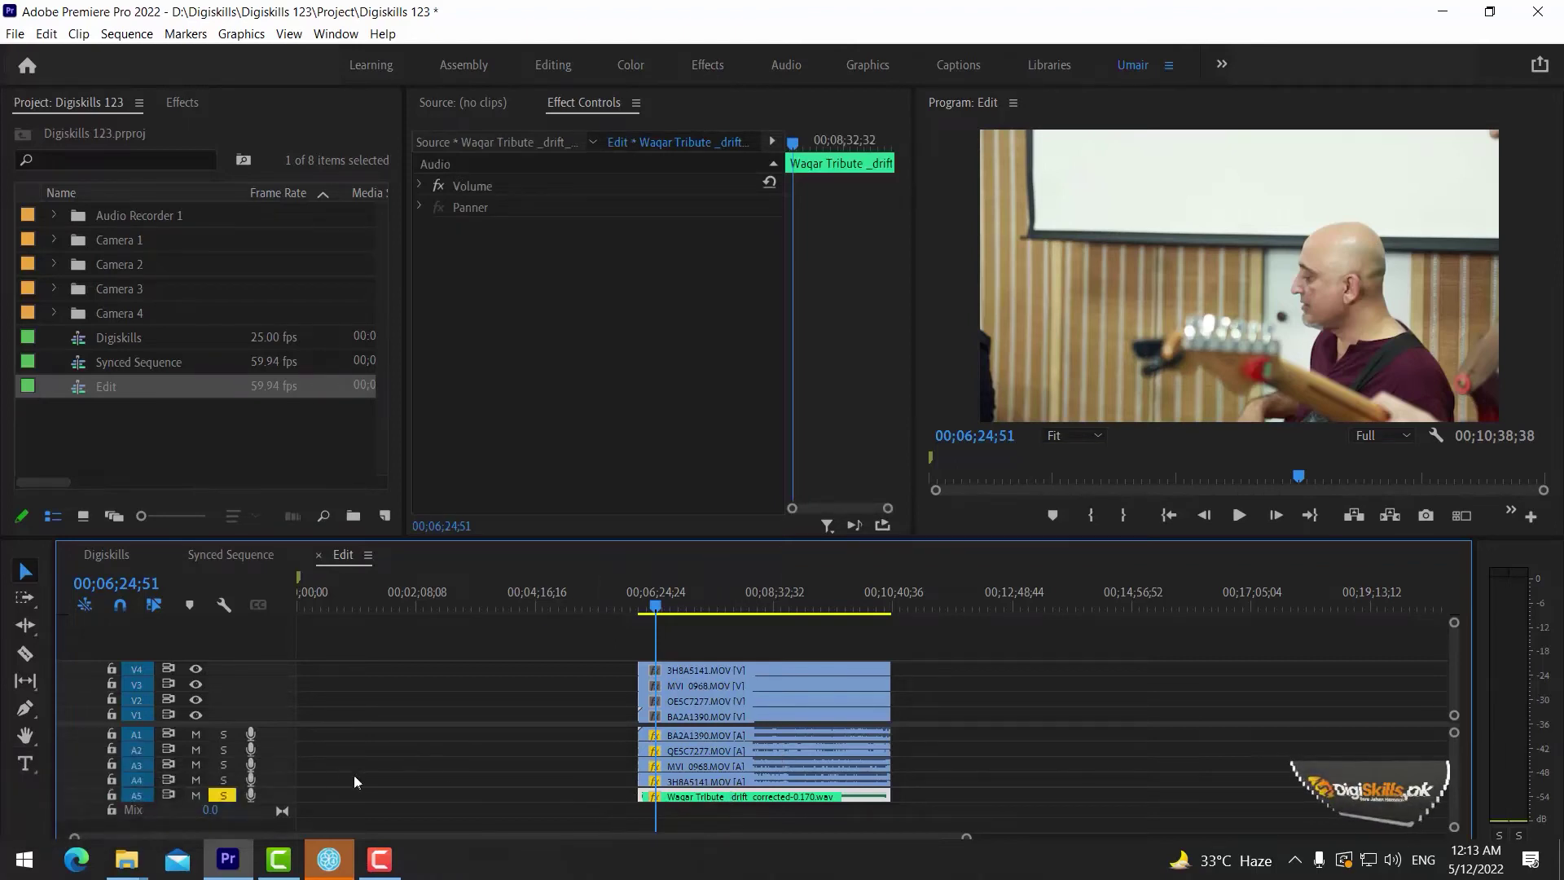
click(223, 796)
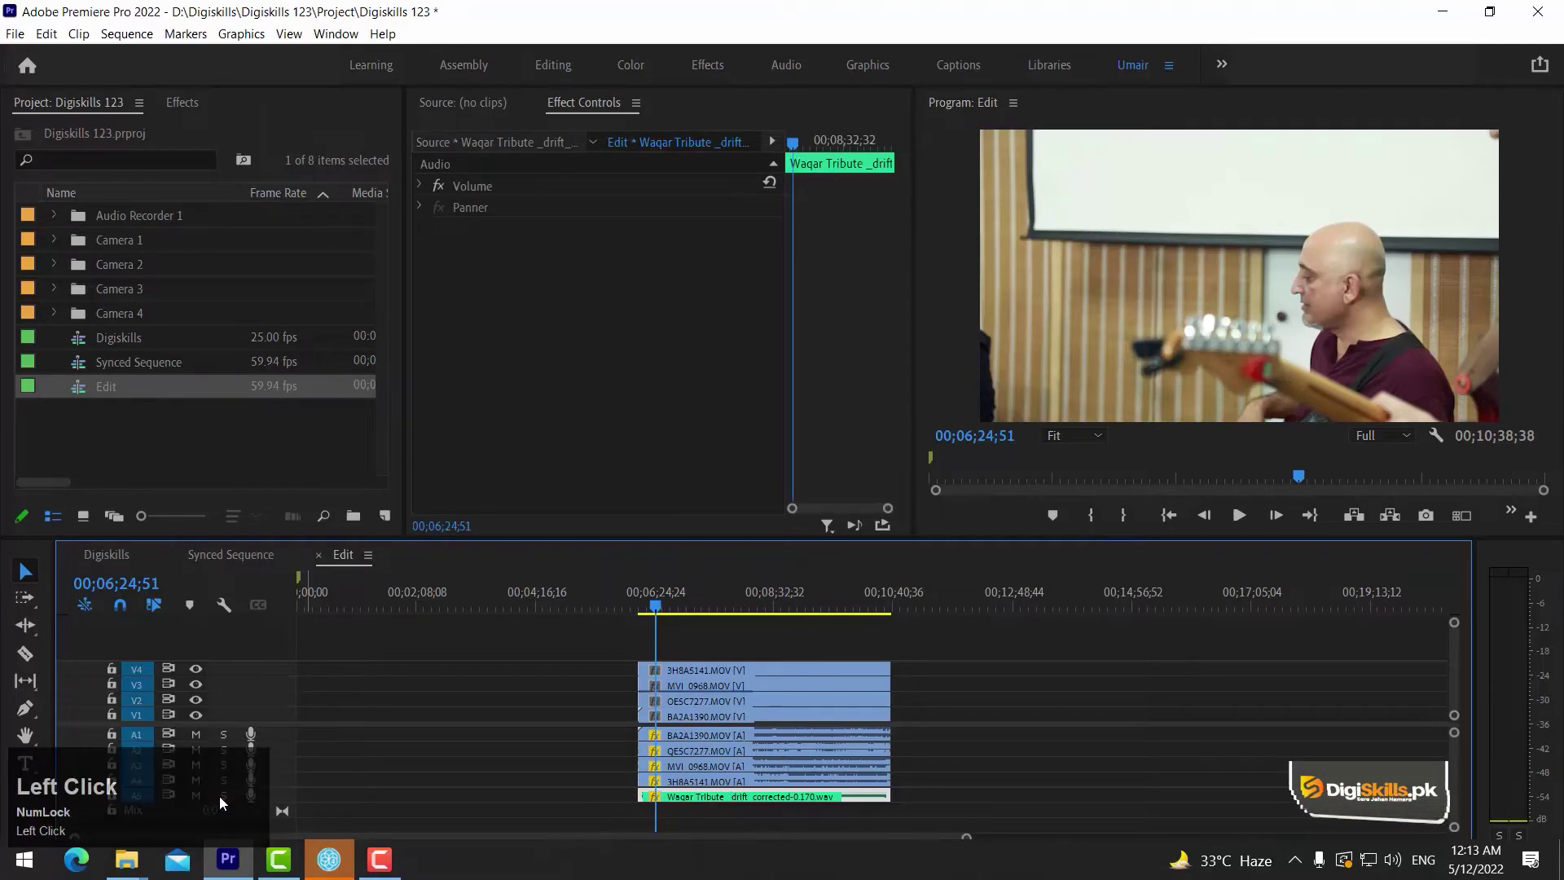
Step: Delete only the camera audio clips on tracks A1 to A4 of the Edit sequence, keeping their video
click(937, 782)
drag(938, 784, 817, 742)
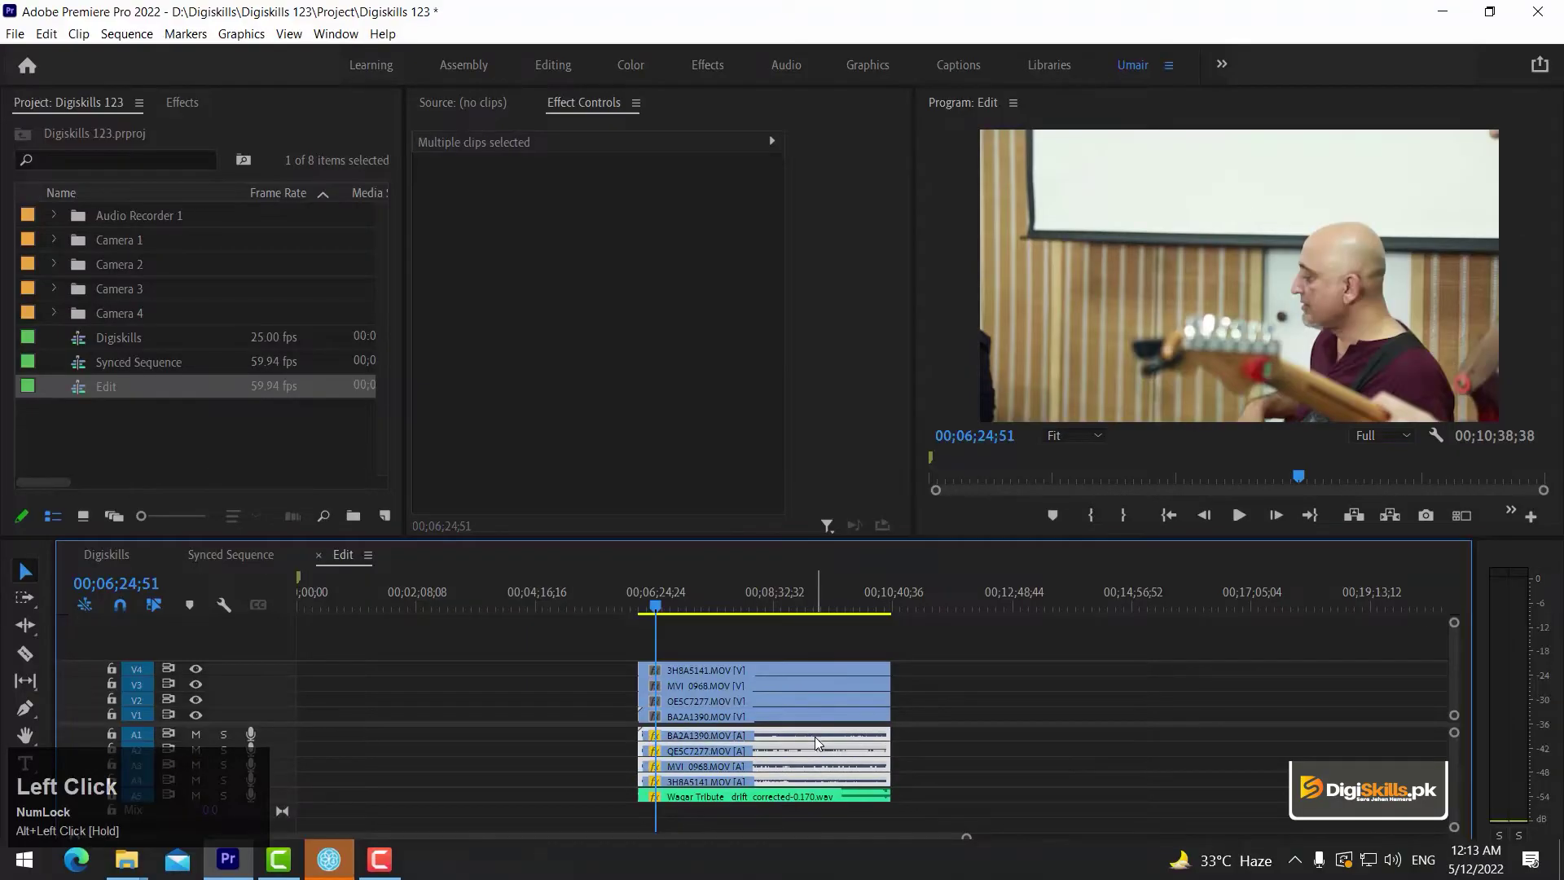
key(Delete)
Step: Move the recorder WAV clip from audio track A5 up to A1
click(810, 796)
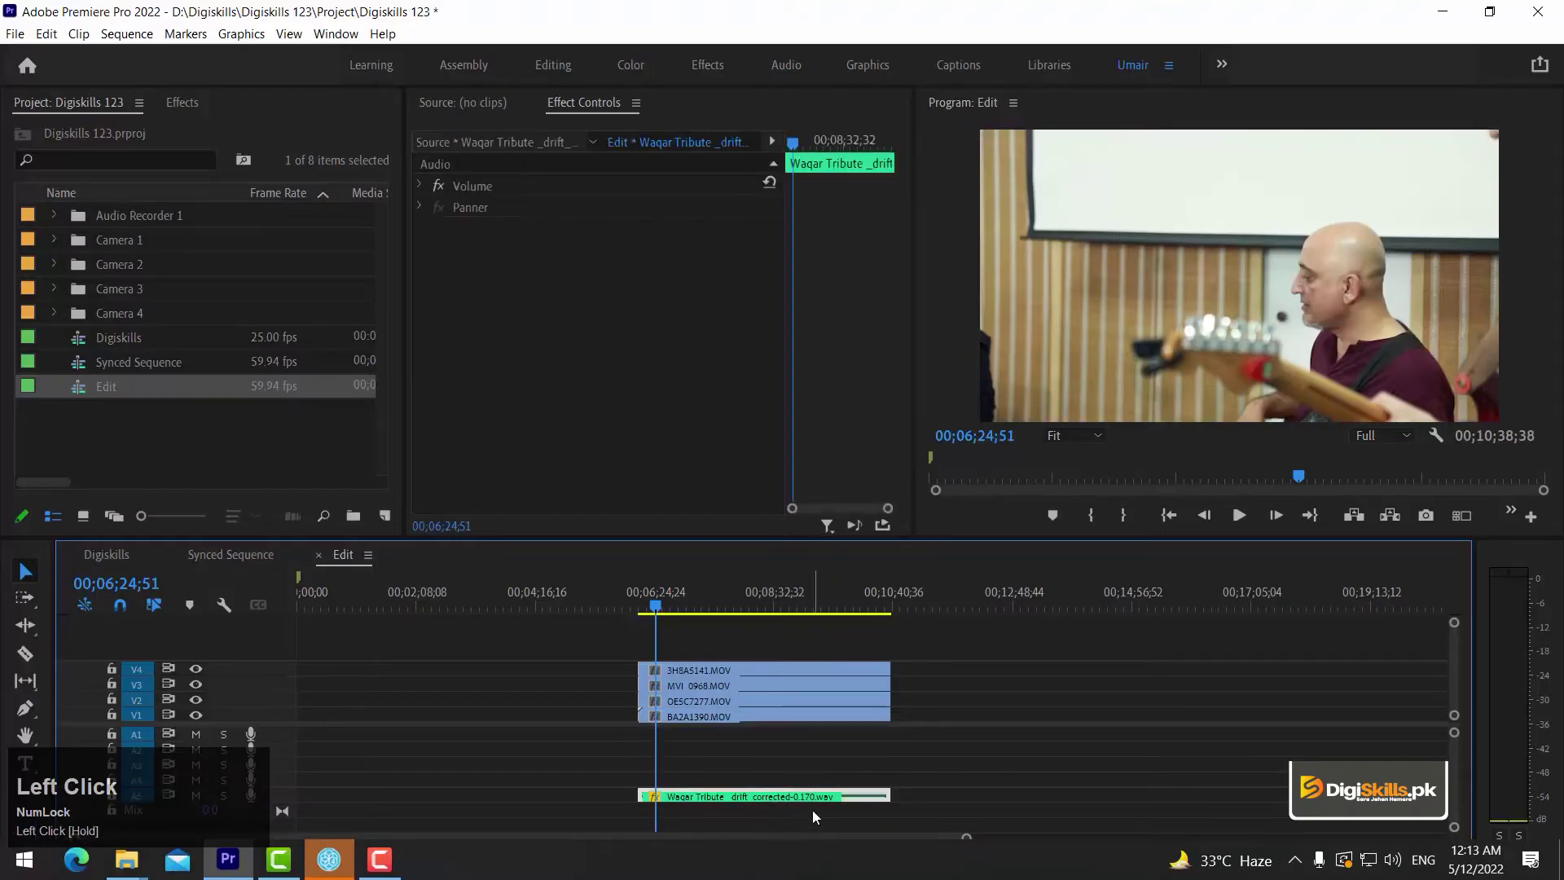
key(alt+Up)
key(alt+Up)
key(alt+Up)
key(alt+Up)
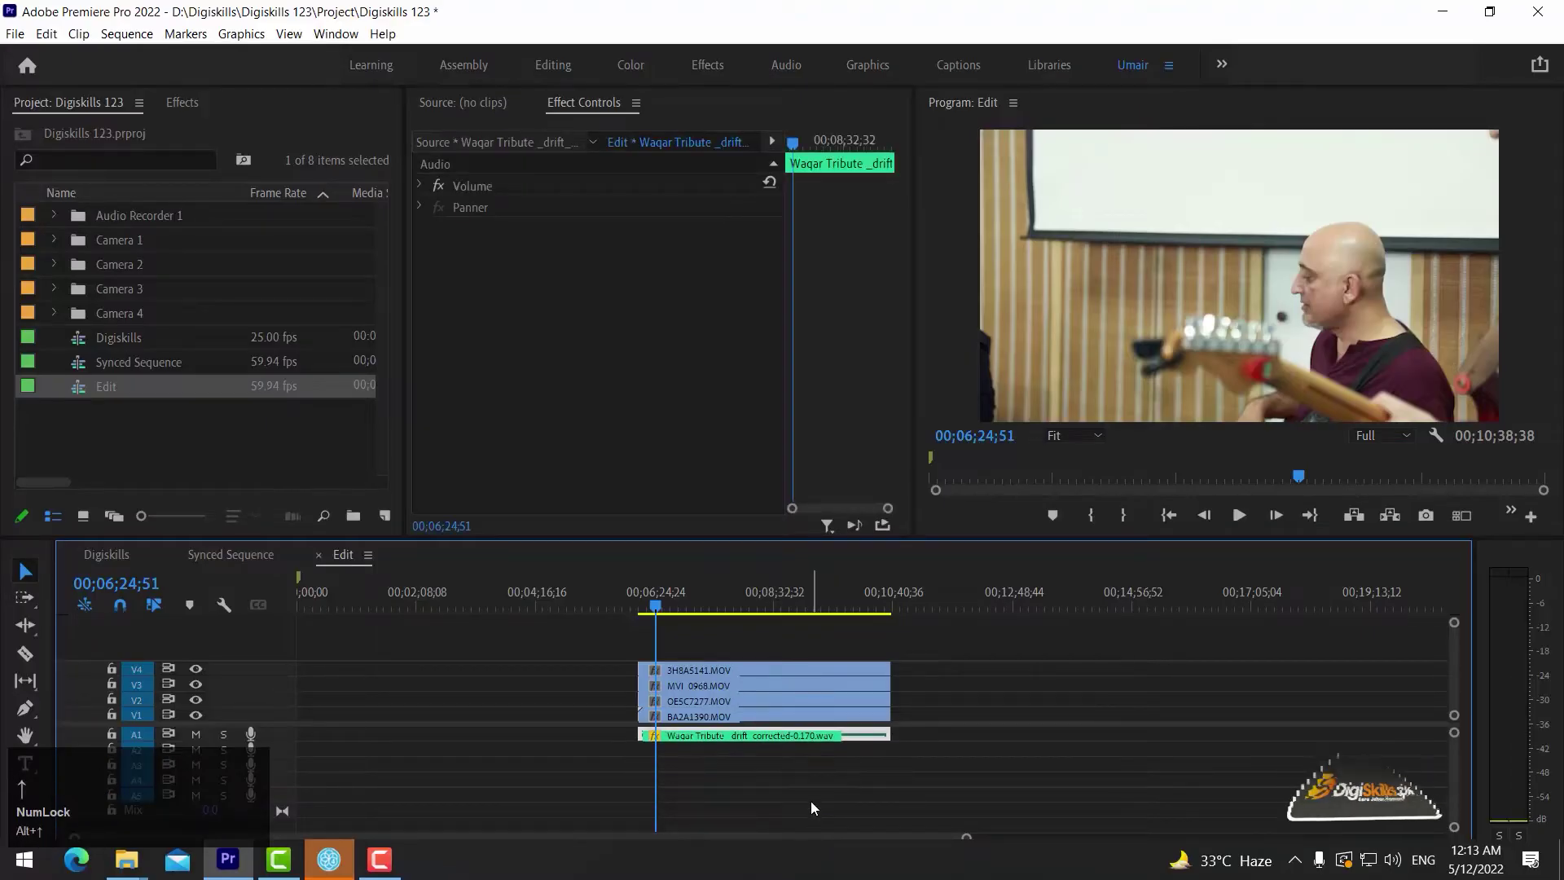
Step: Increase the audio track height to inspect the recorder clip's waveform against the camera clips
key(alt+=)
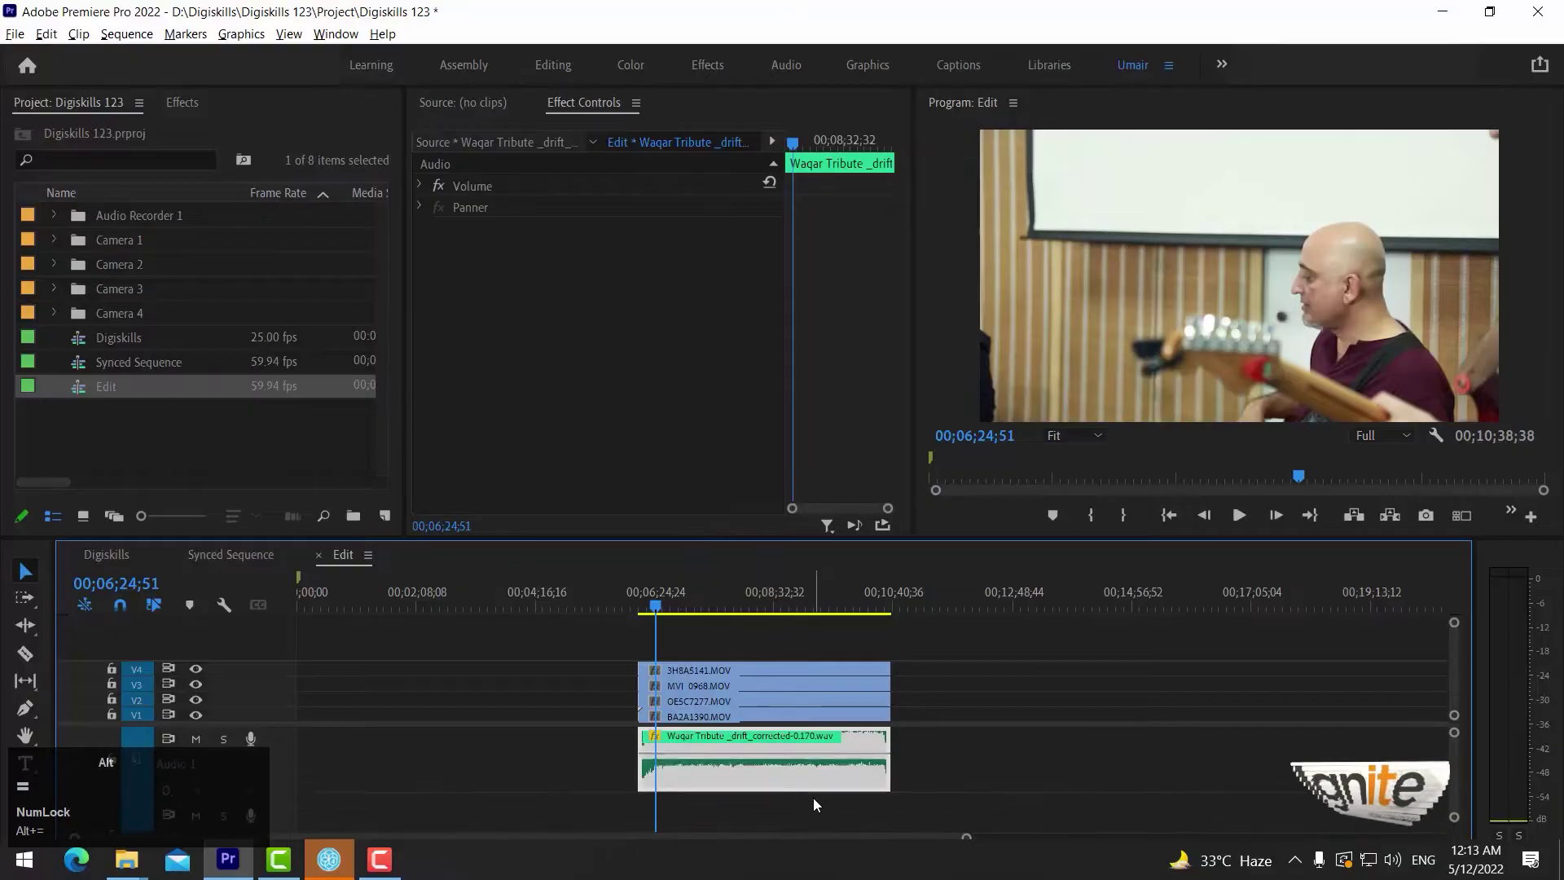
key(=)
key(=)
key(=)
key(=)
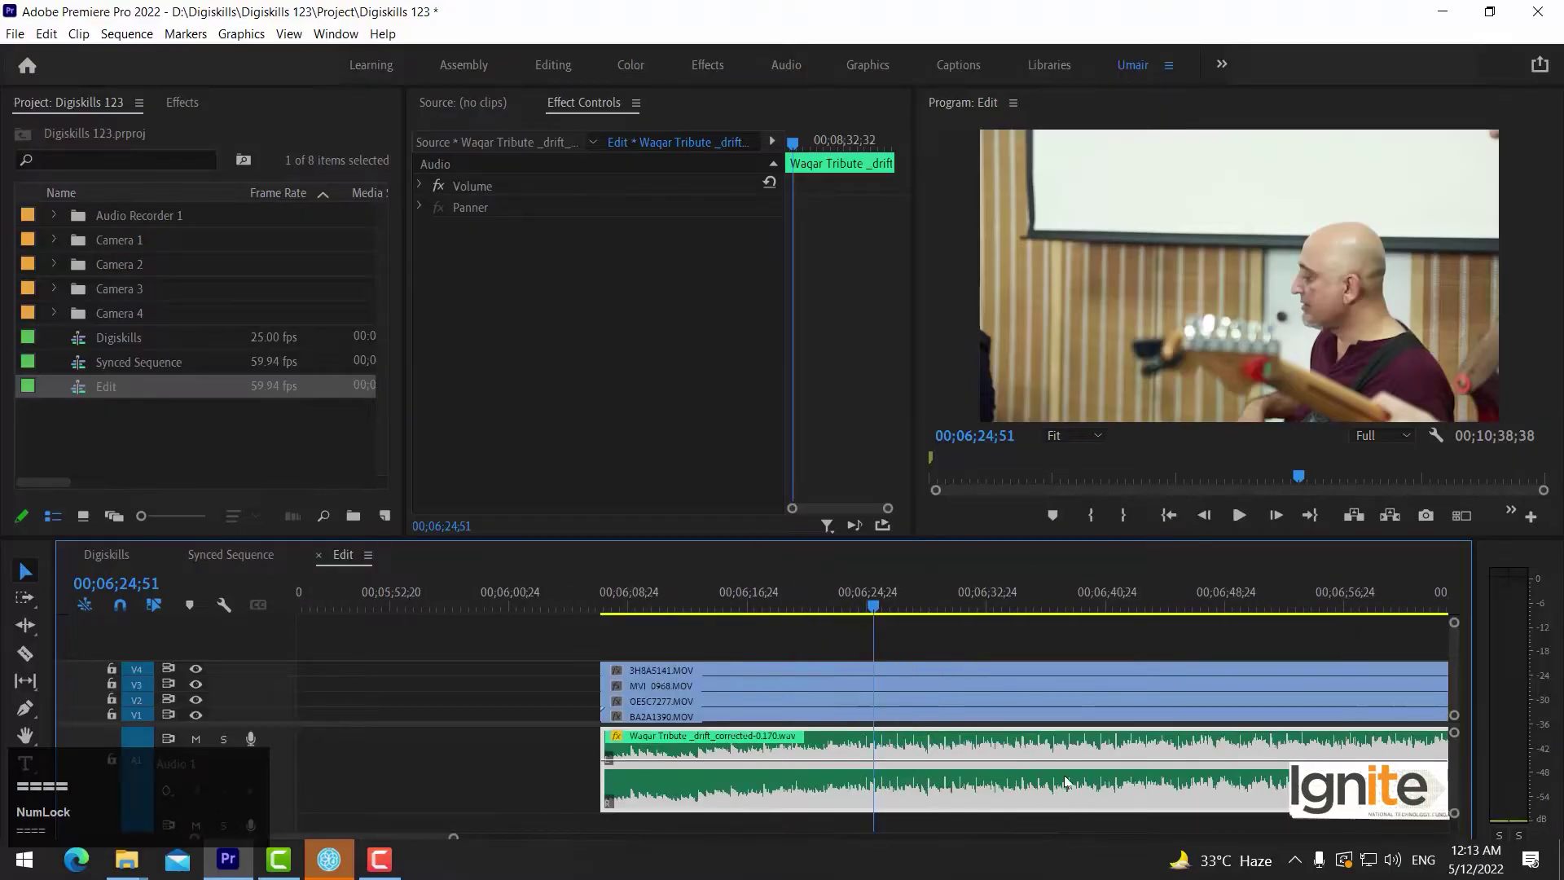
key(minus)
key(minus)
key(minus)
key(minus)
key(minus)
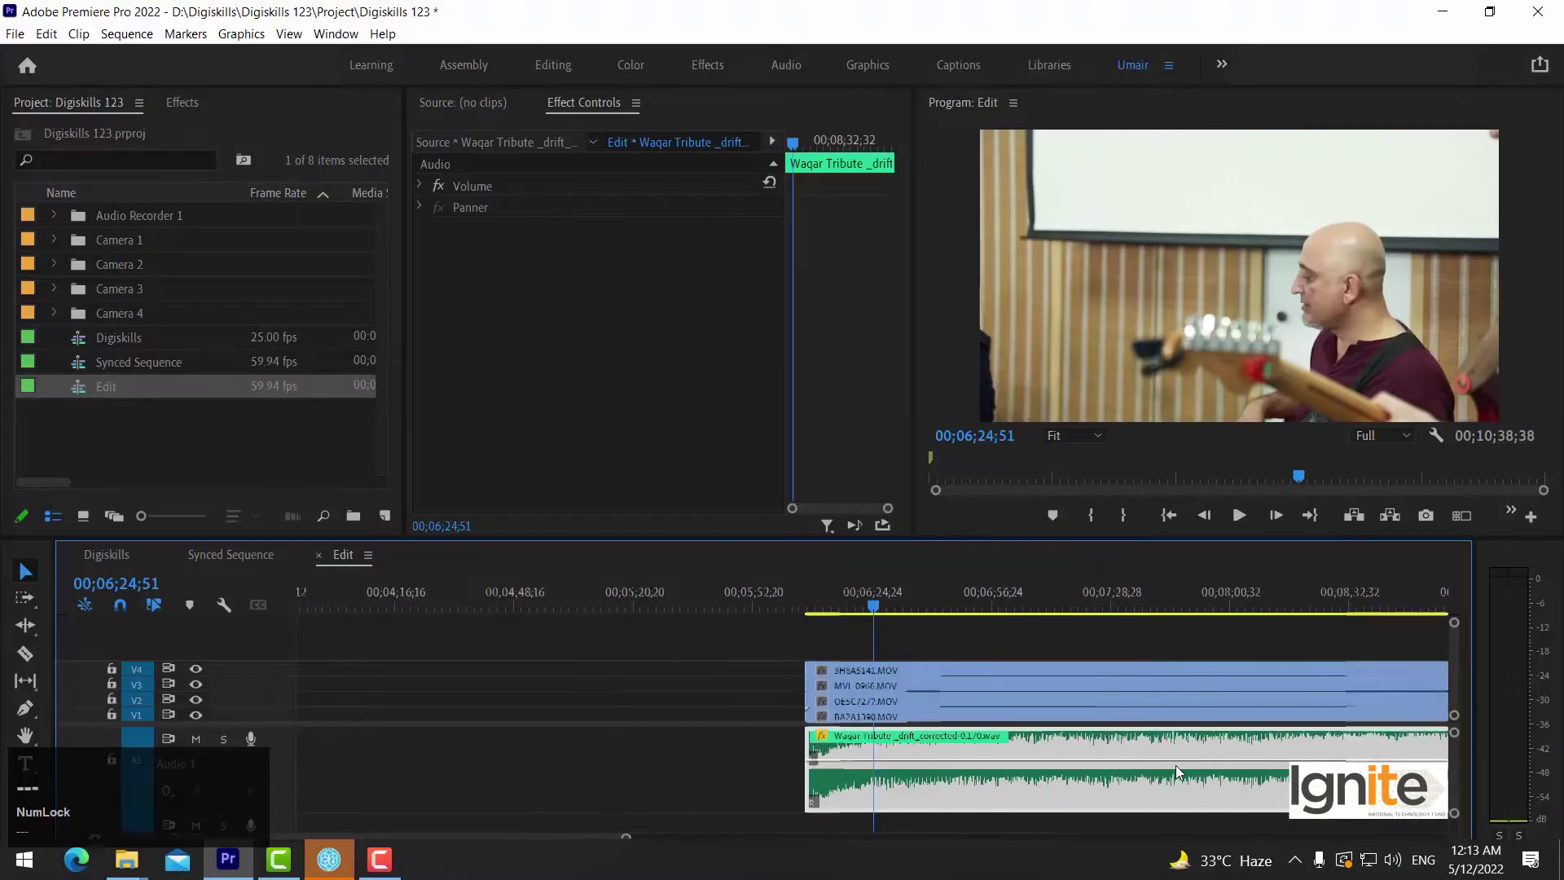
key(alt+minus)
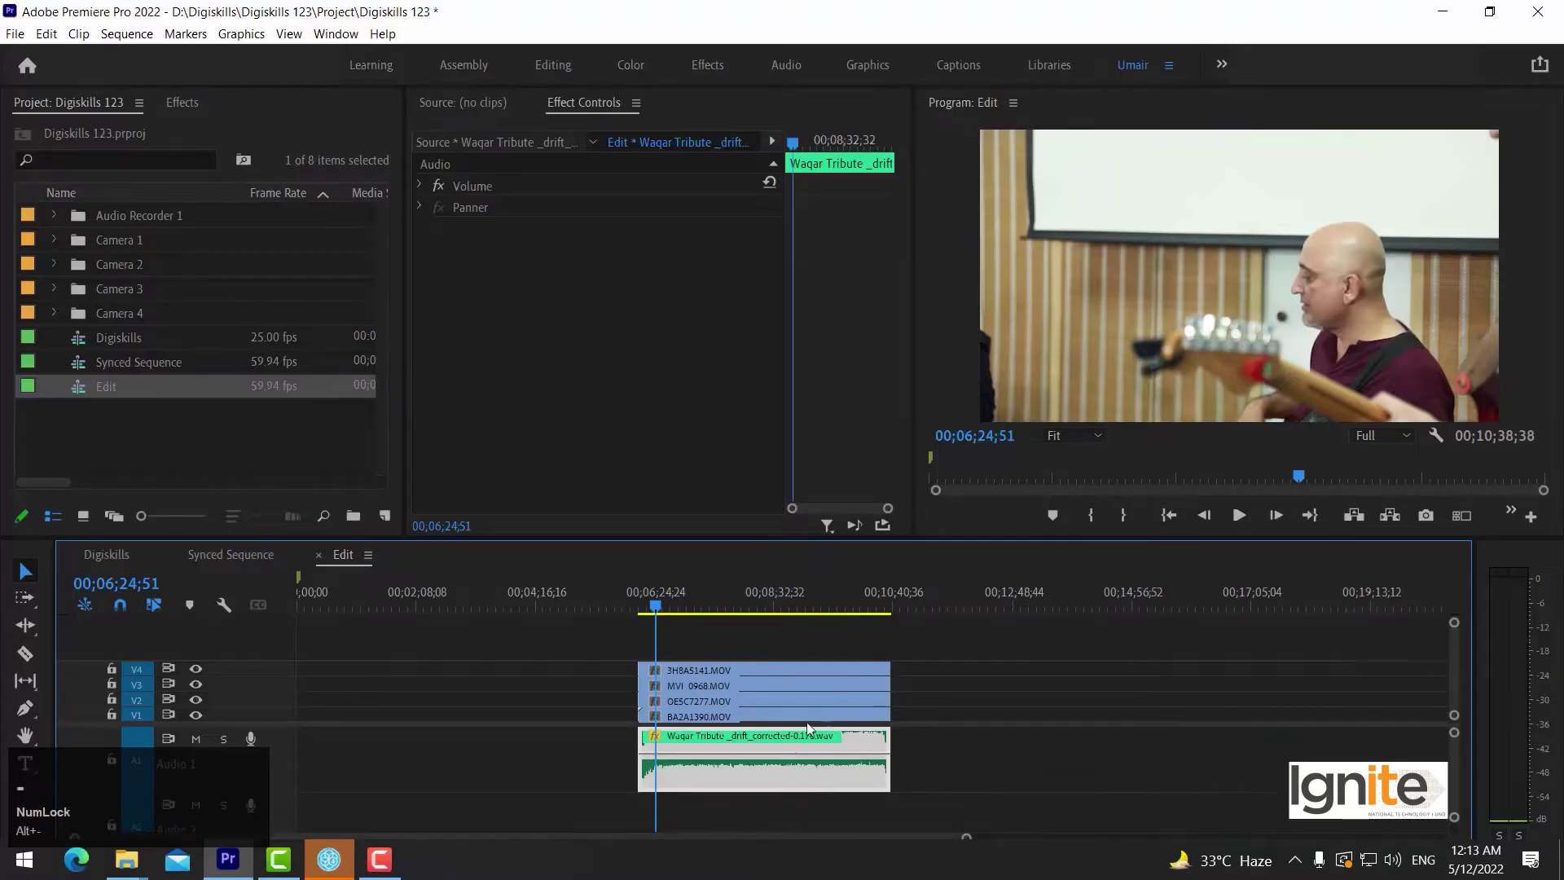
Step: Mark In and Out points around all the video and audio clips in the Edit sequence, and clear the selection
drag(916, 656, 831, 702)
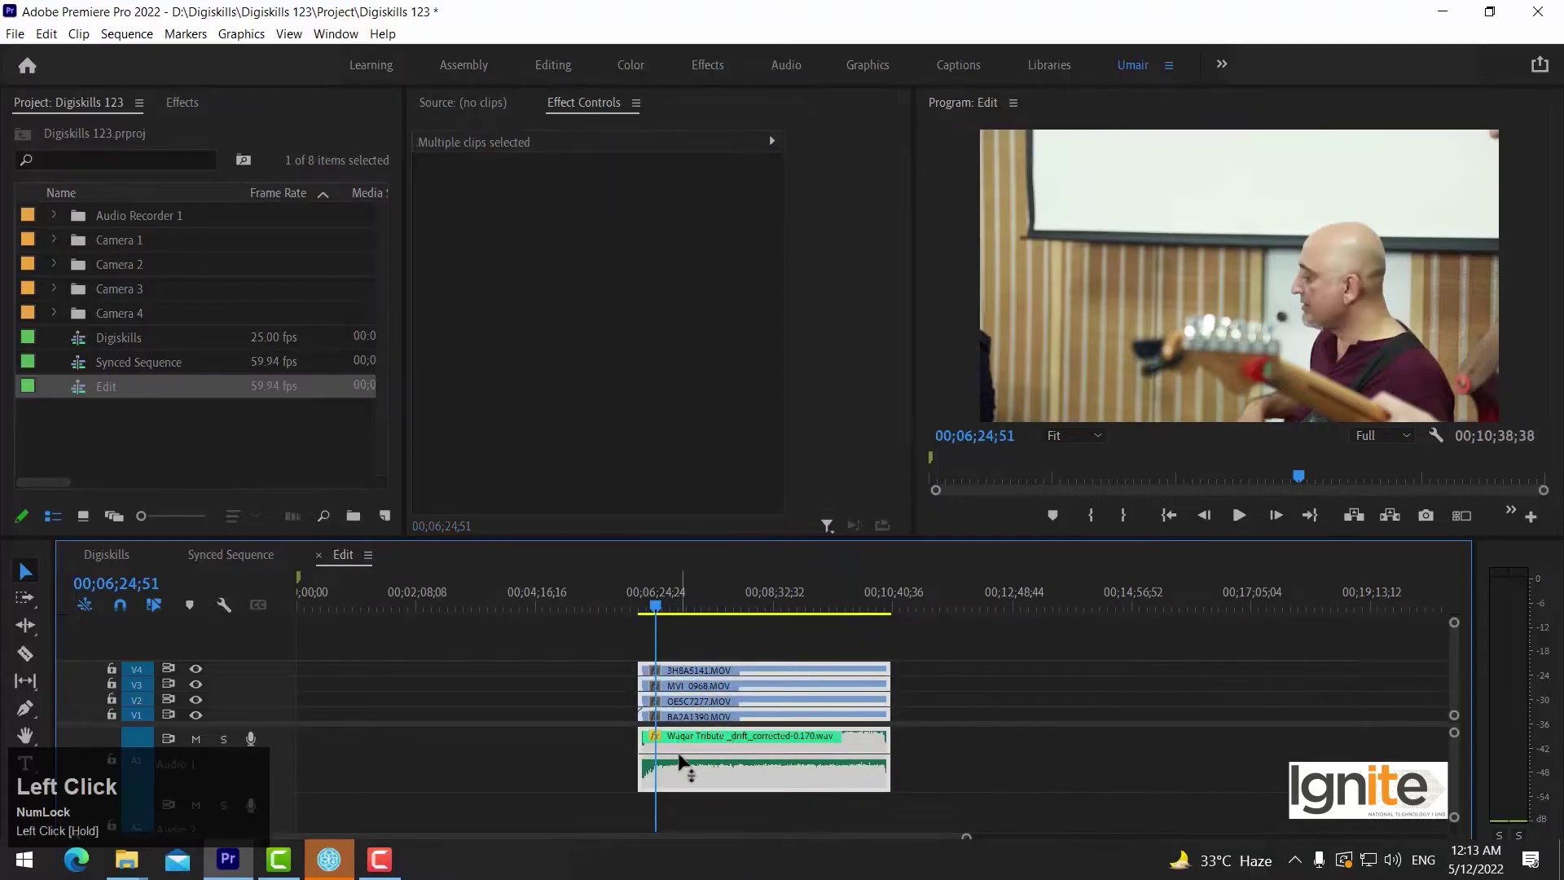
key(slash)
click(753, 638)
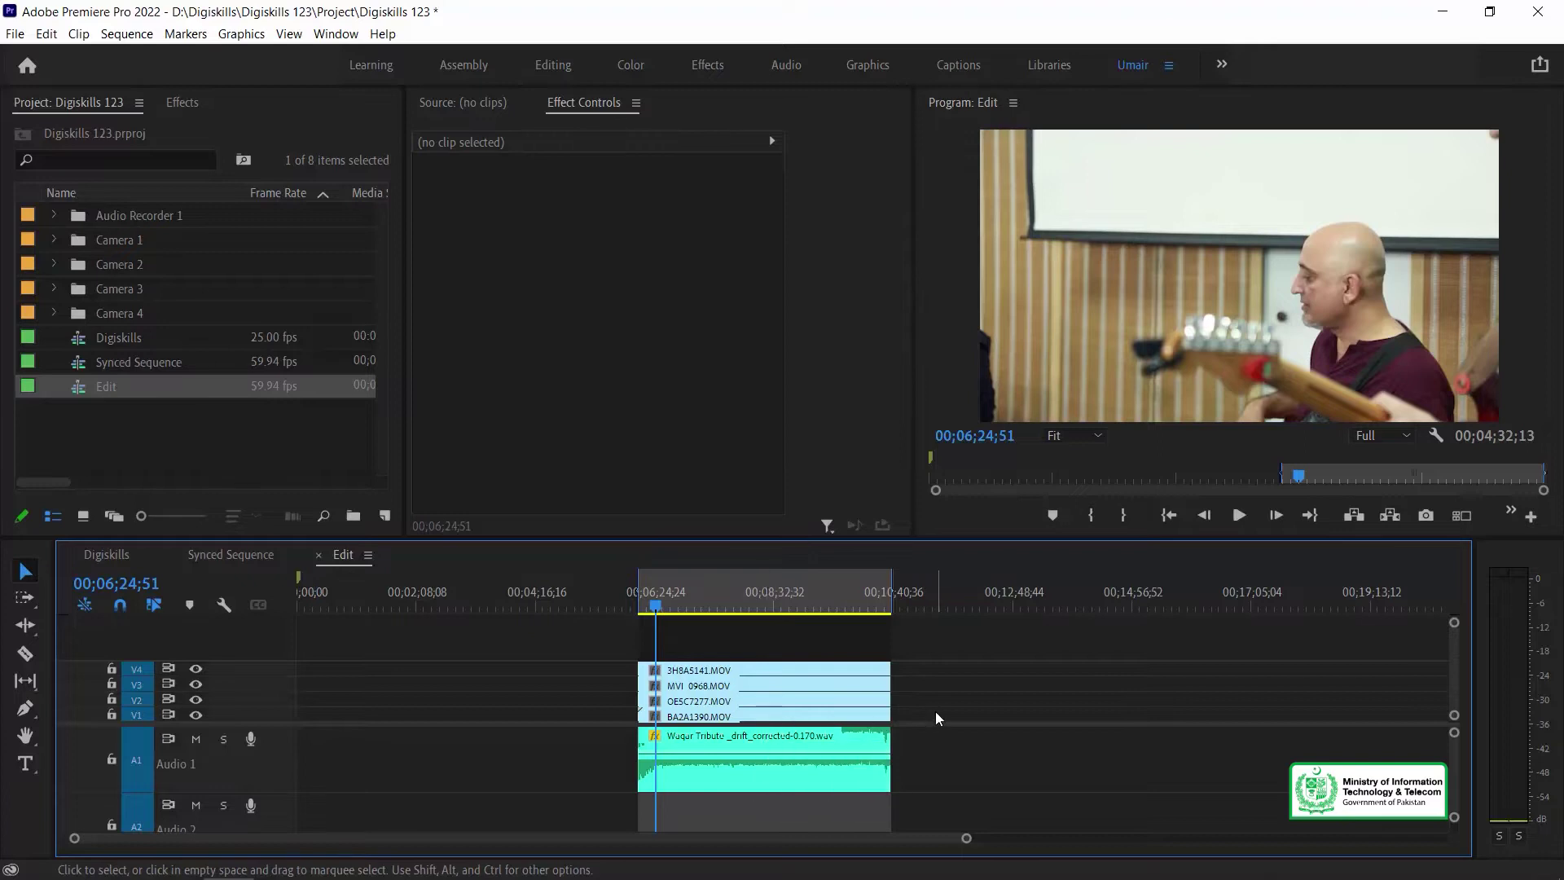
key(alt+minus)
key(alt+equal)
key(alt+equal)
key(alt+equal)
key(alt+equal)
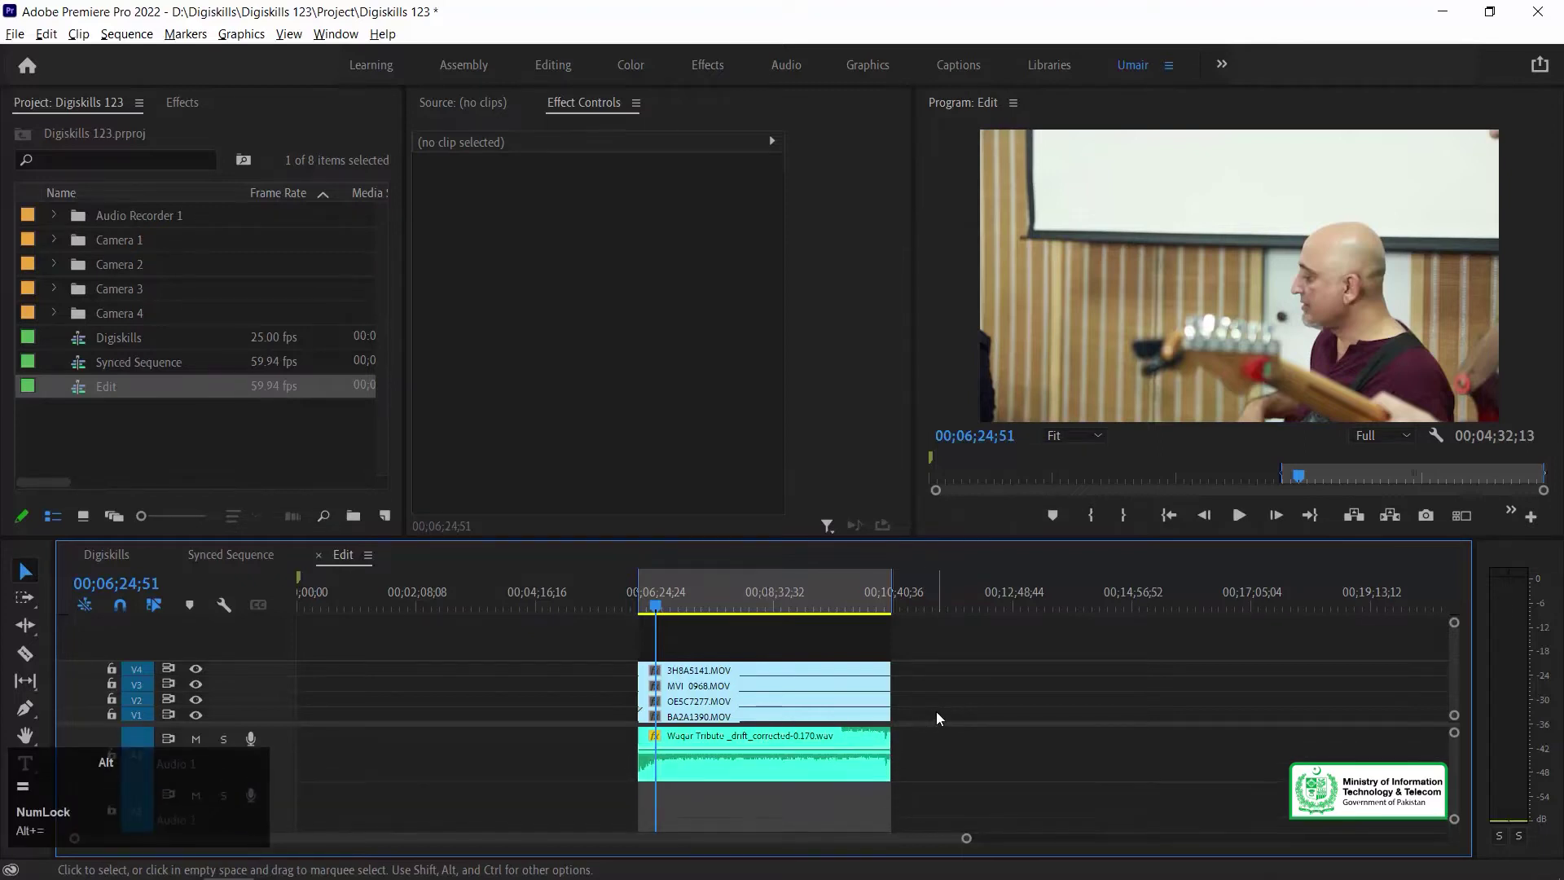
key(equal)
key(equal)
key(equal)
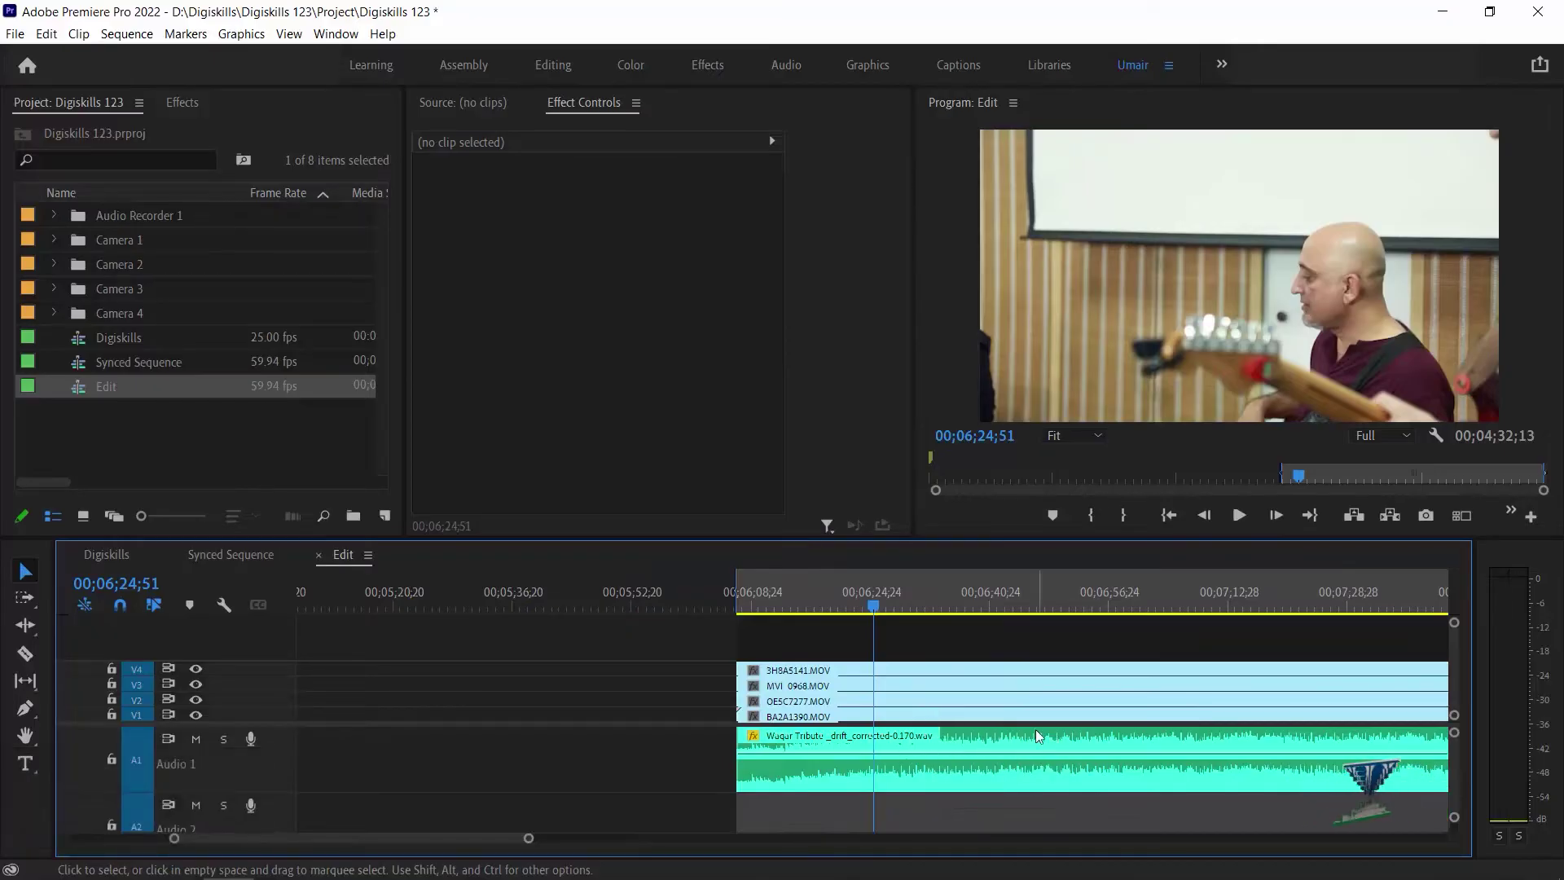
key(minus)
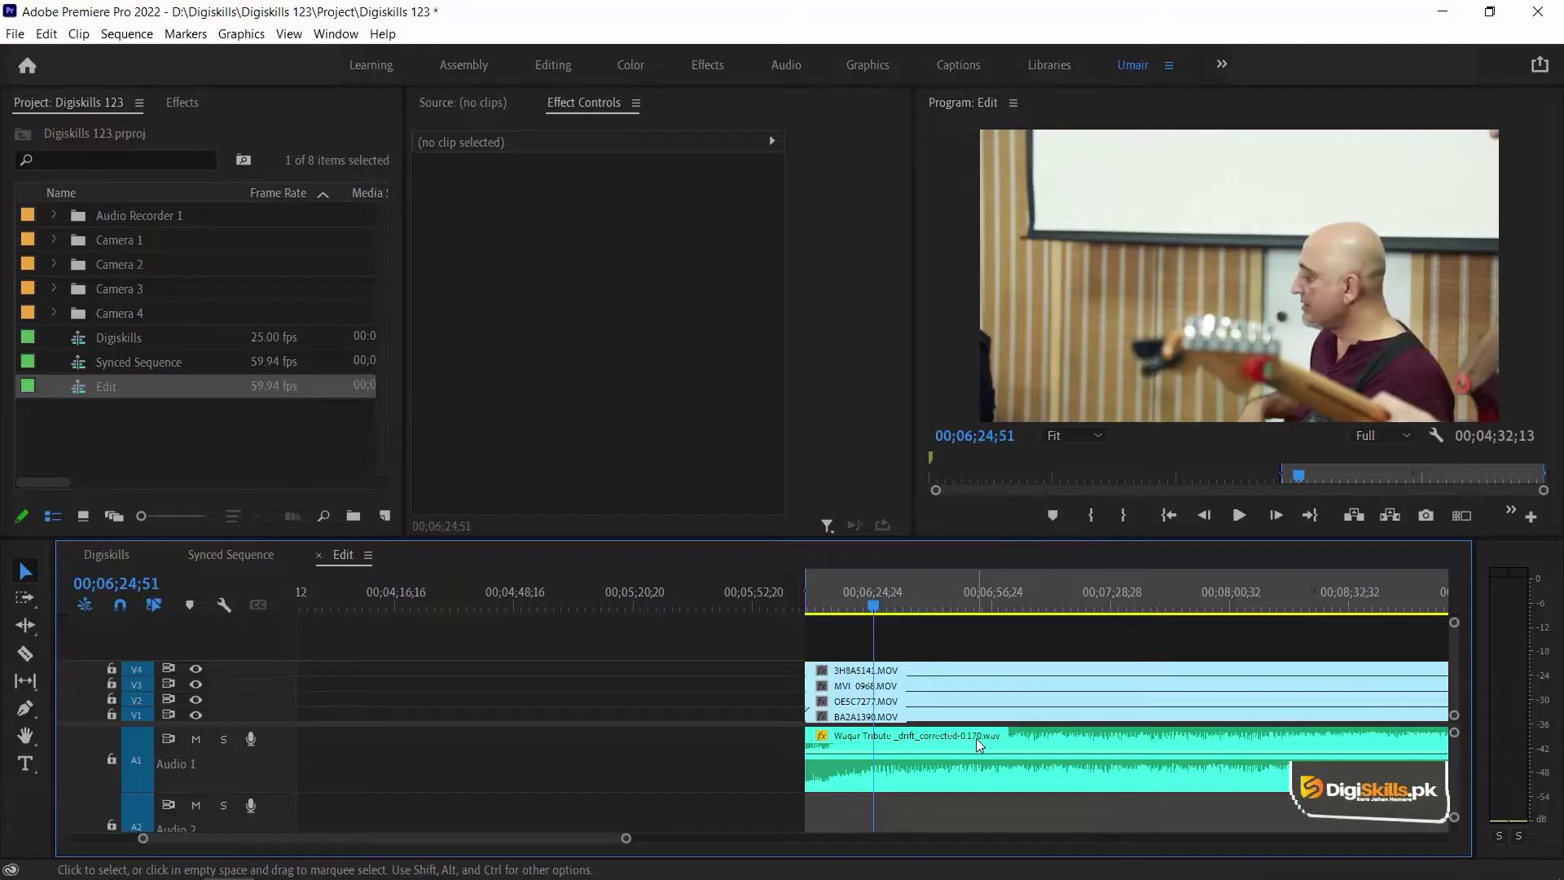
key(minus)
key(minus)
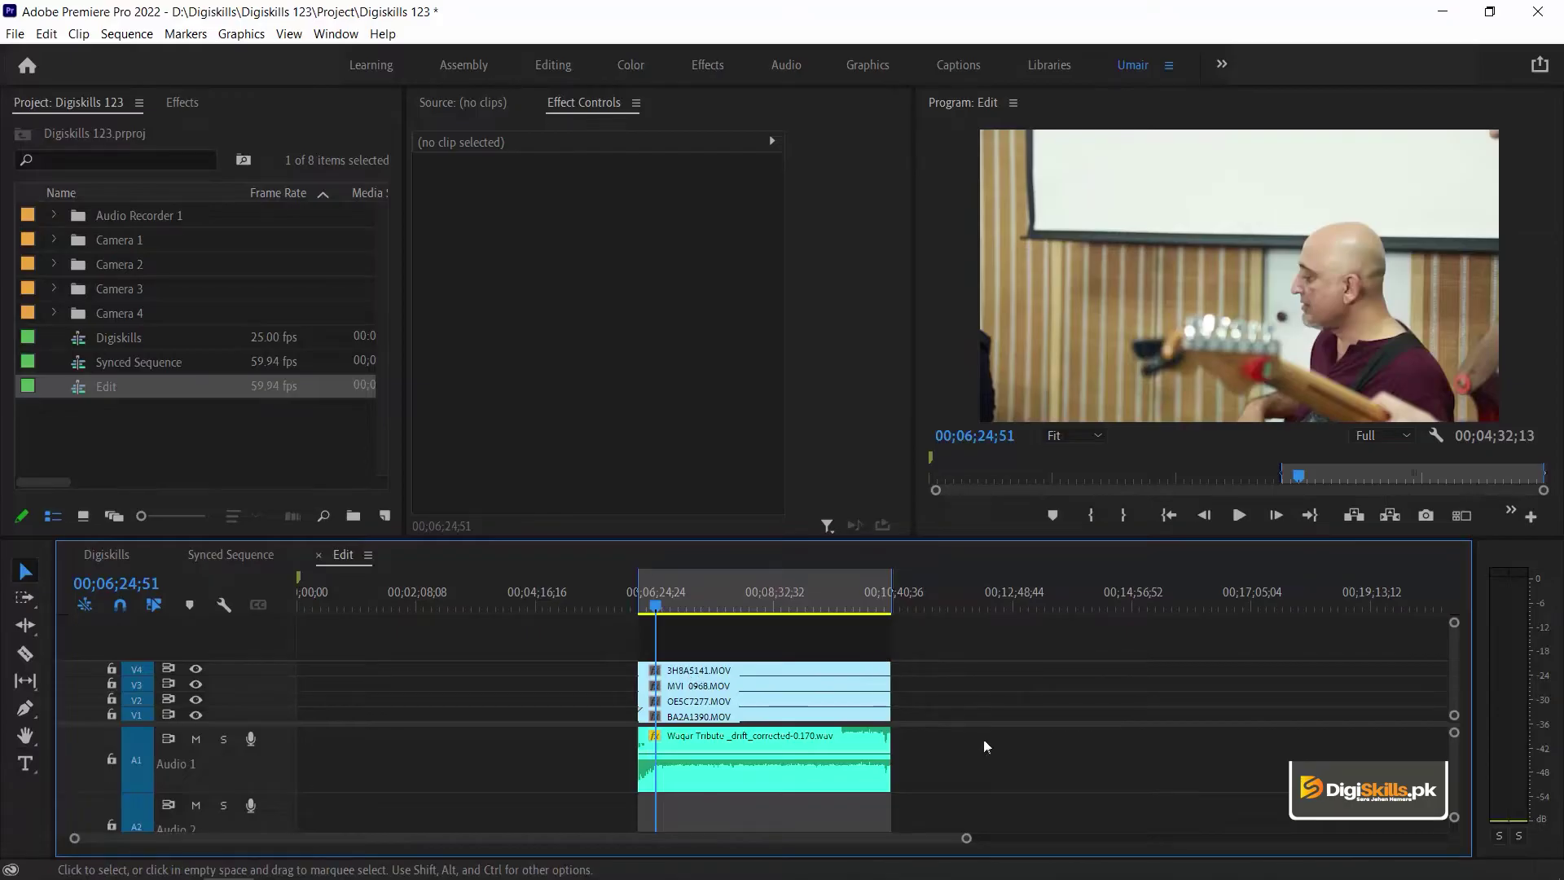
Step: Nest the four camera clips and the recorder audio together as Nested Sequence 04
drag(931, 636, 564, 758)
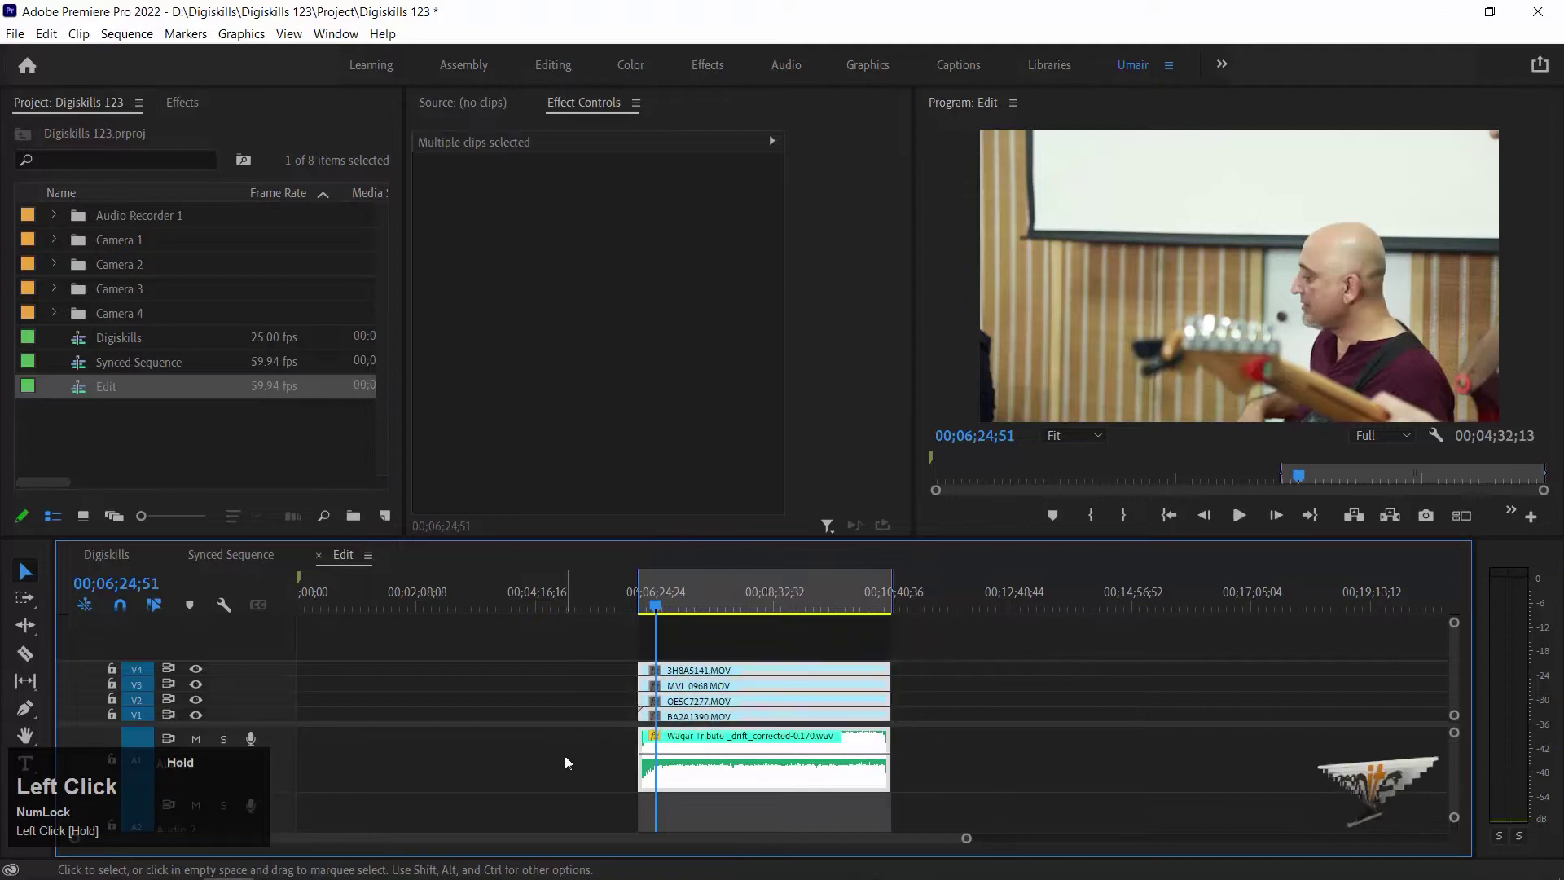
right_click(759, 695)
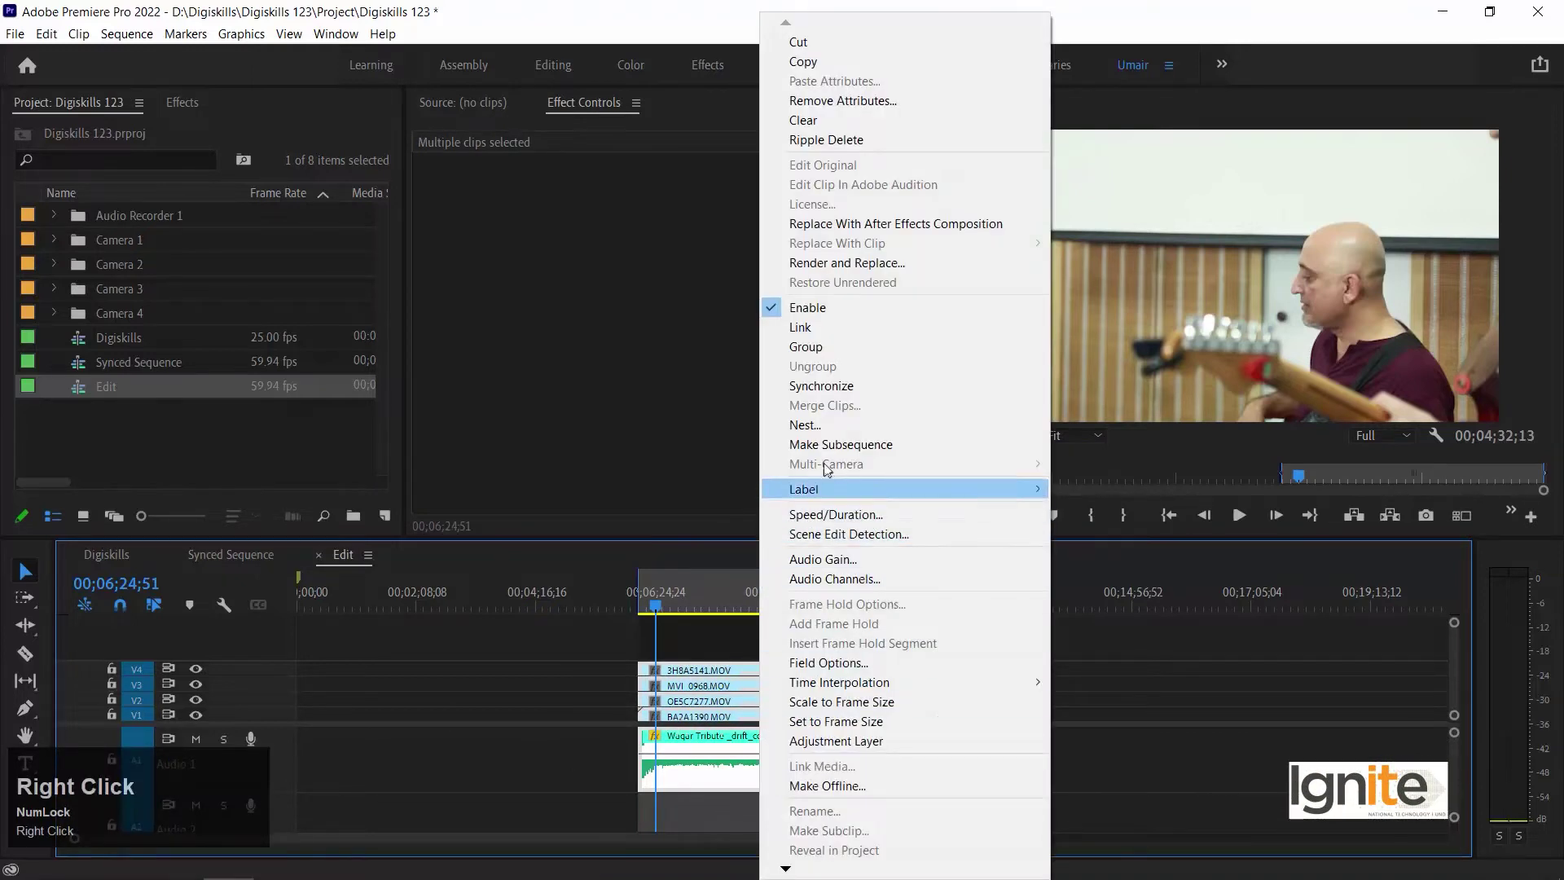
click(839, 427)
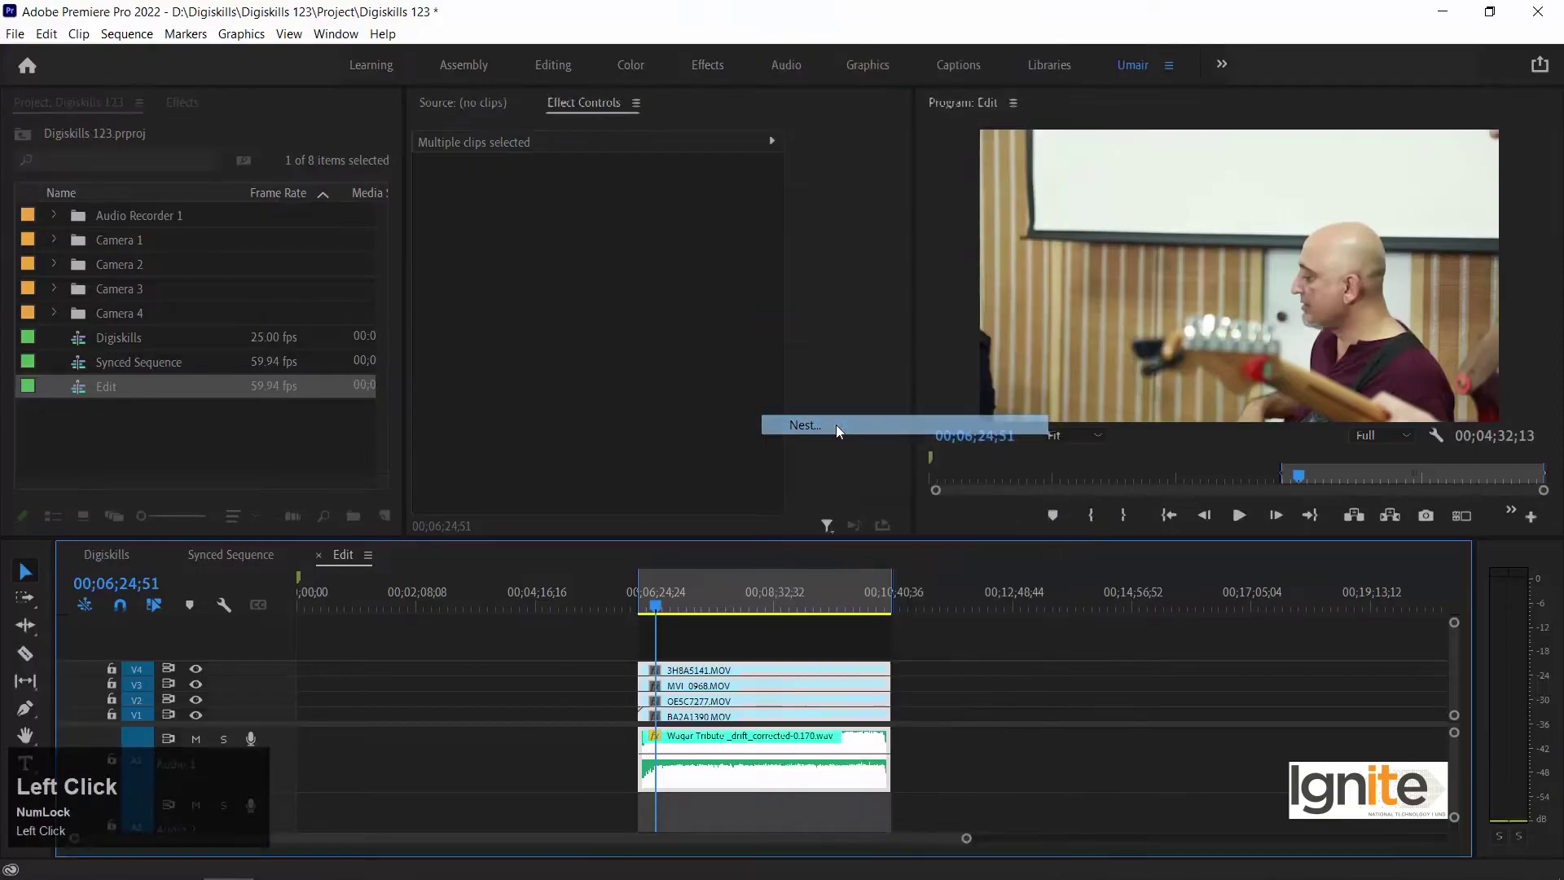
drag(833, 429, 761, 426)
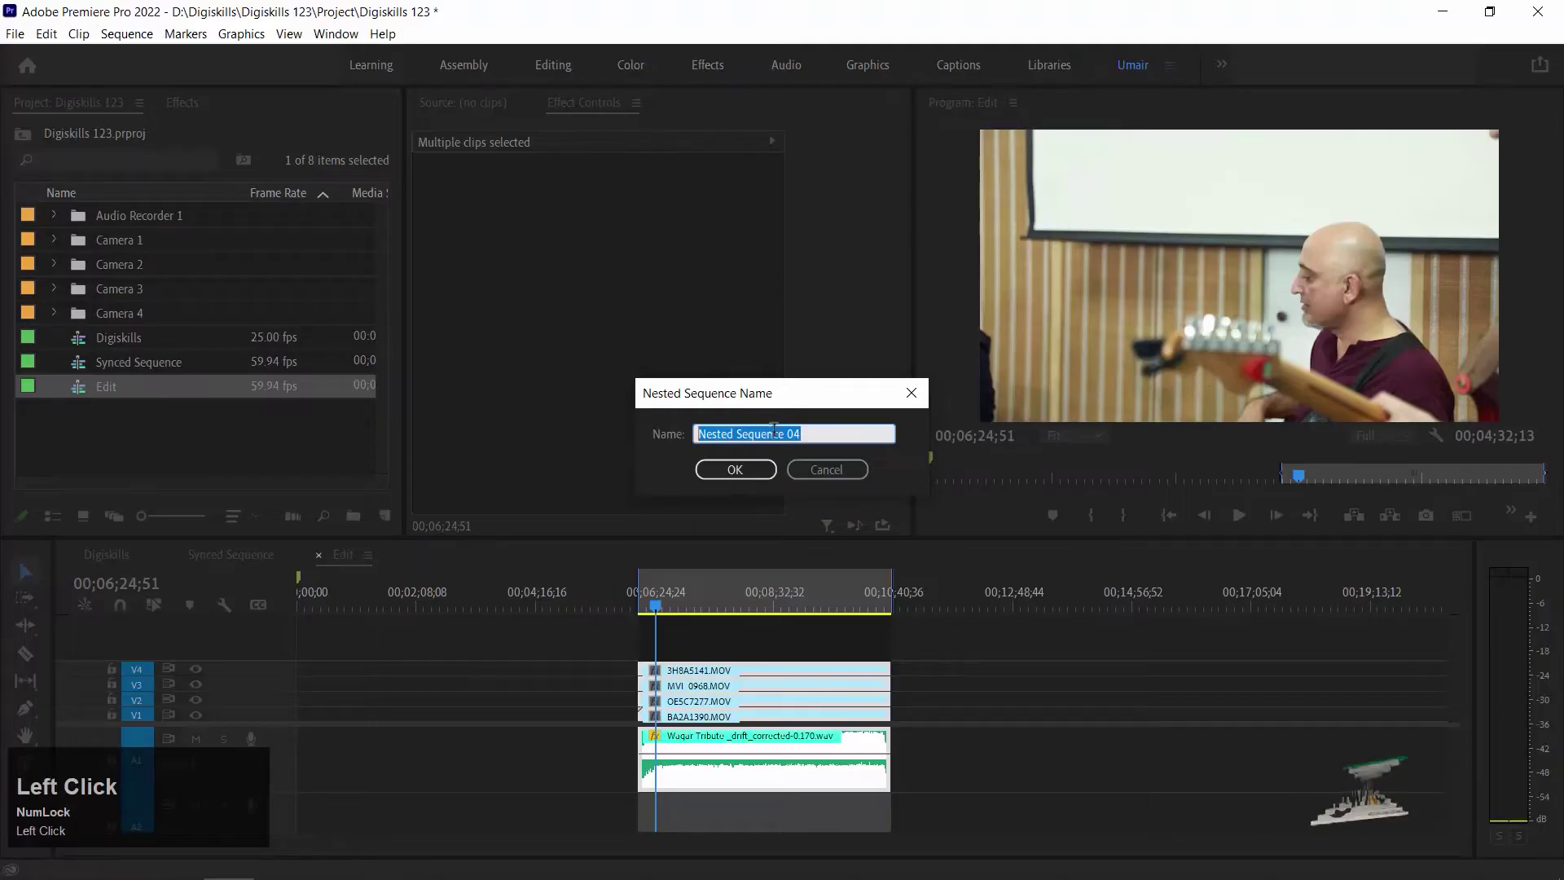
click(746, 467)
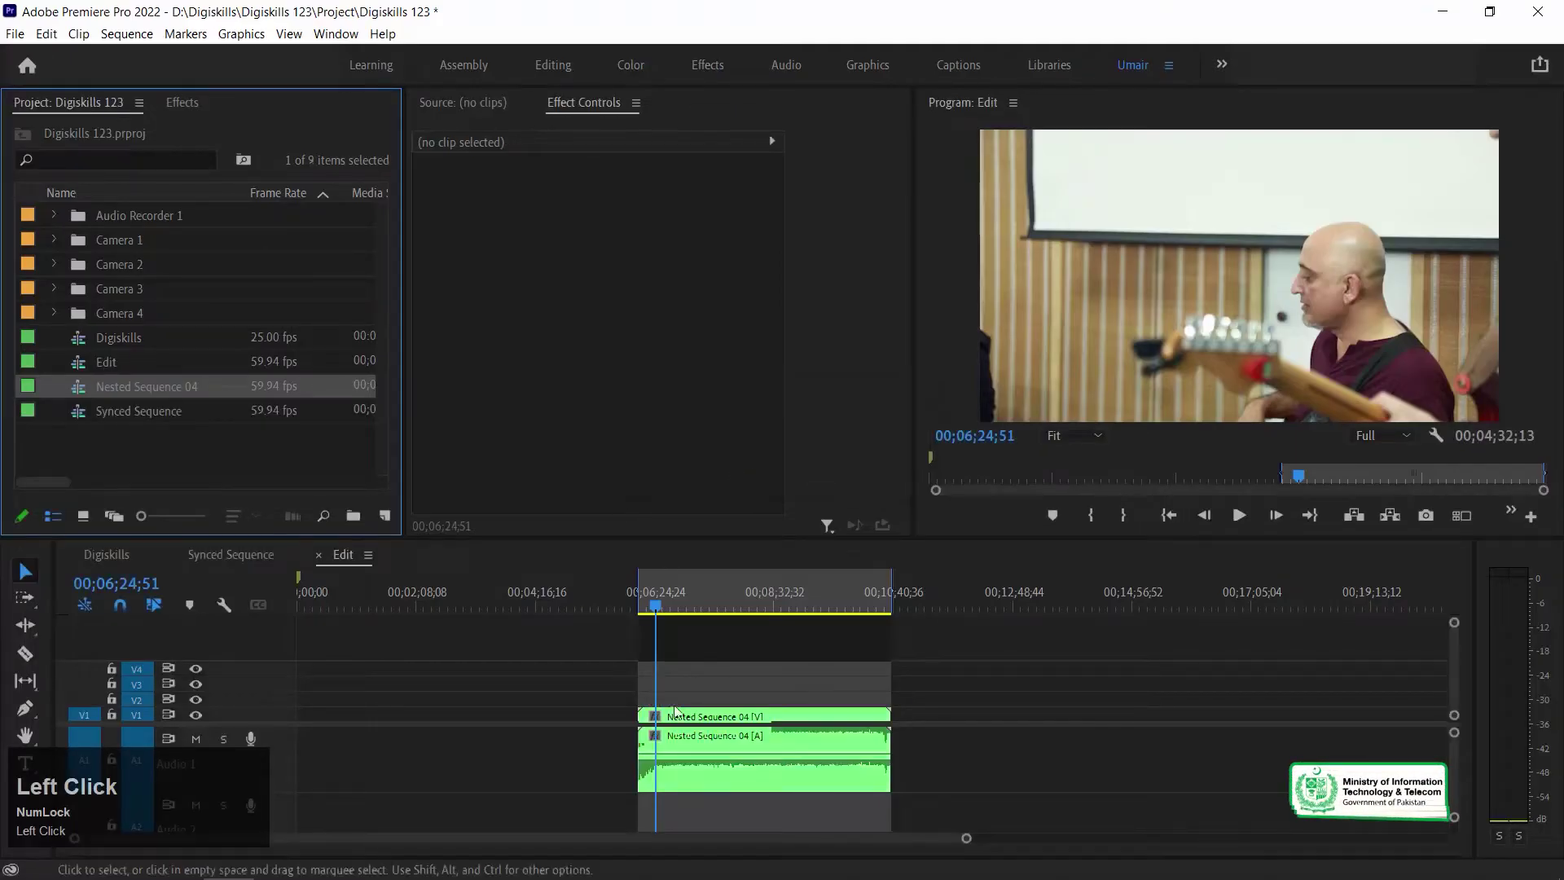
Step: Increase the video track height to make the nested clip on V1 taller, and clear the selection
click(725, 721)
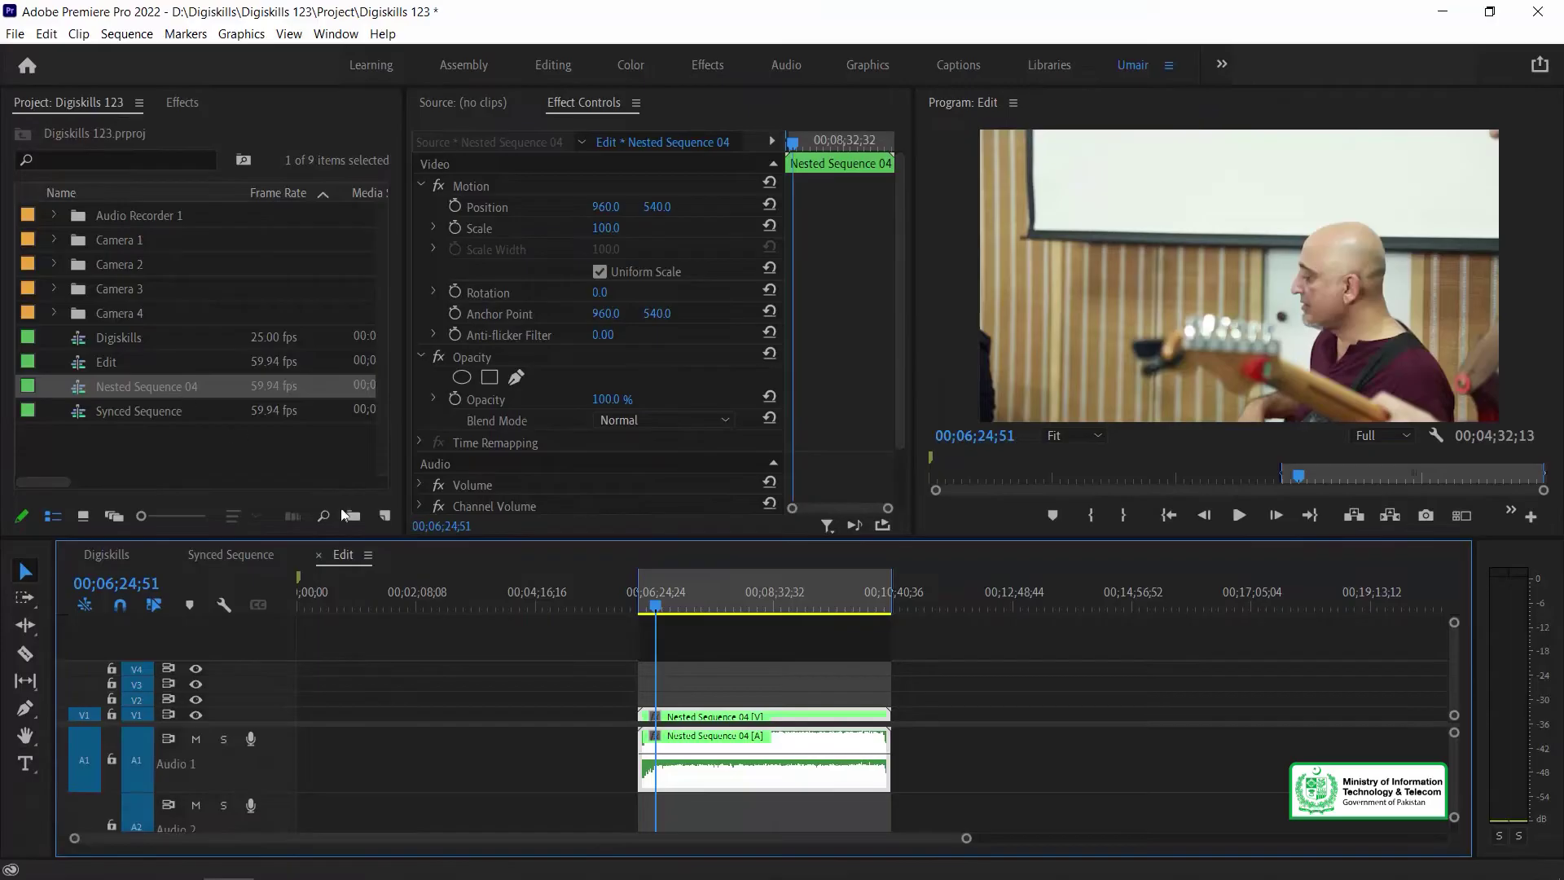
click(755, 667)
click(734, 743)
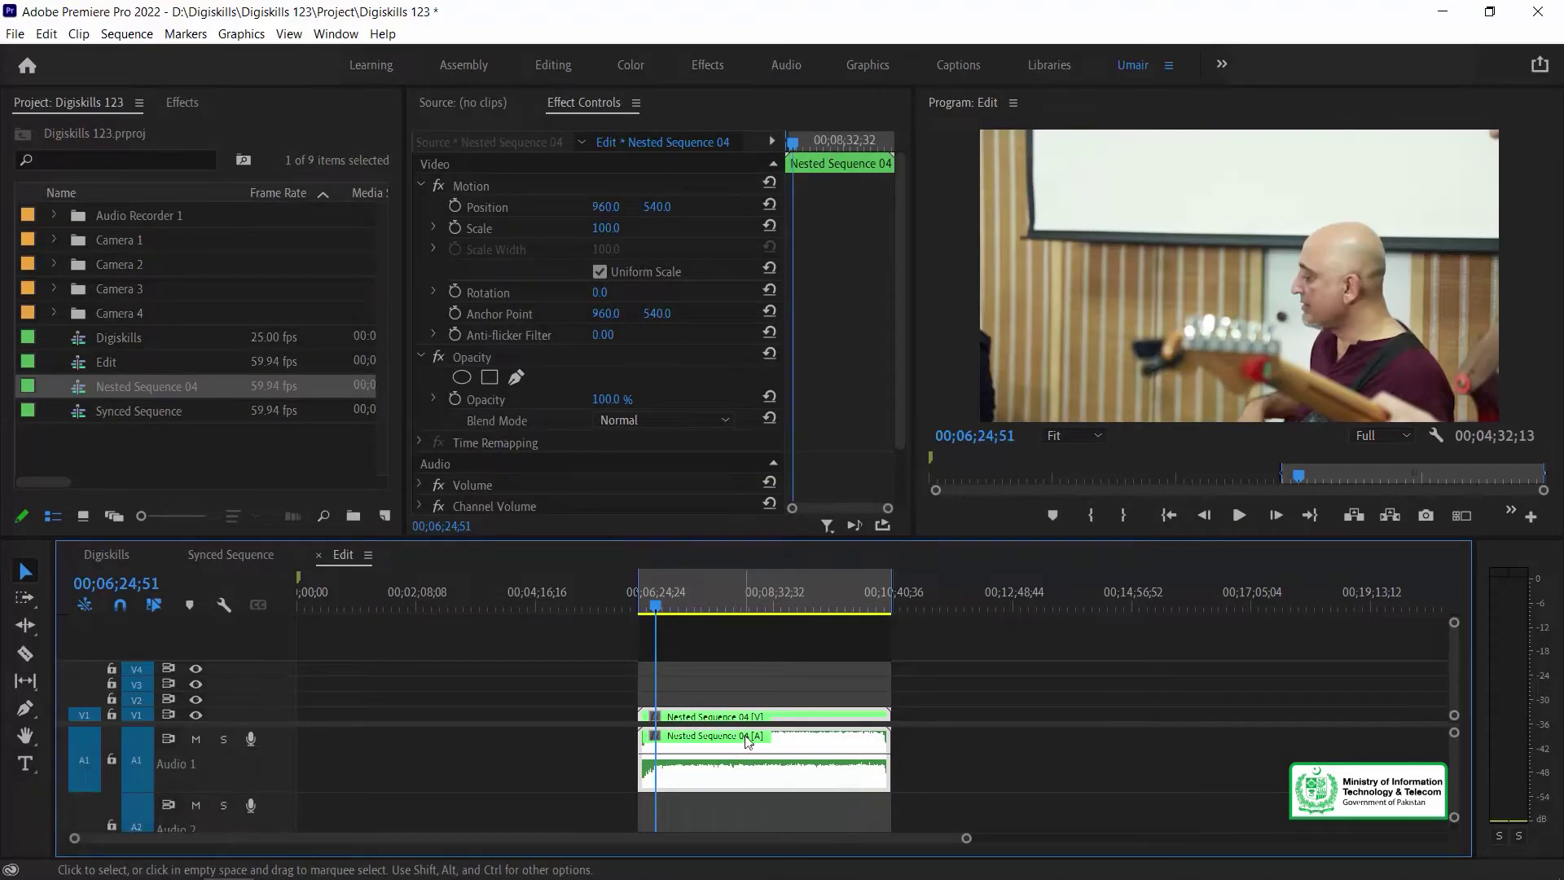
key(ctrl)
click(748, 746)
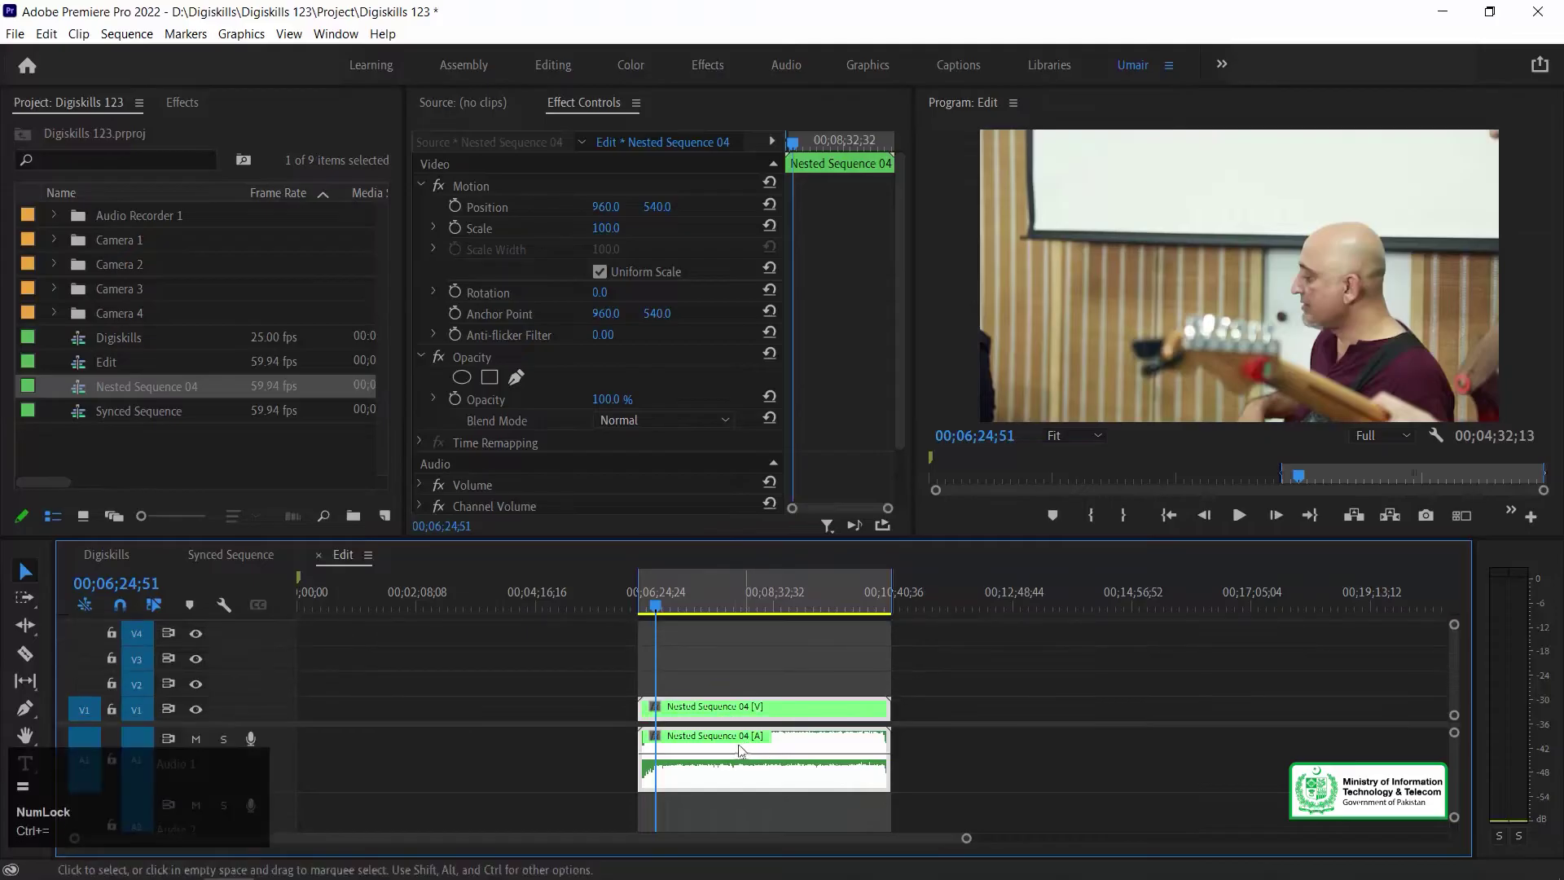
click(727, 647)
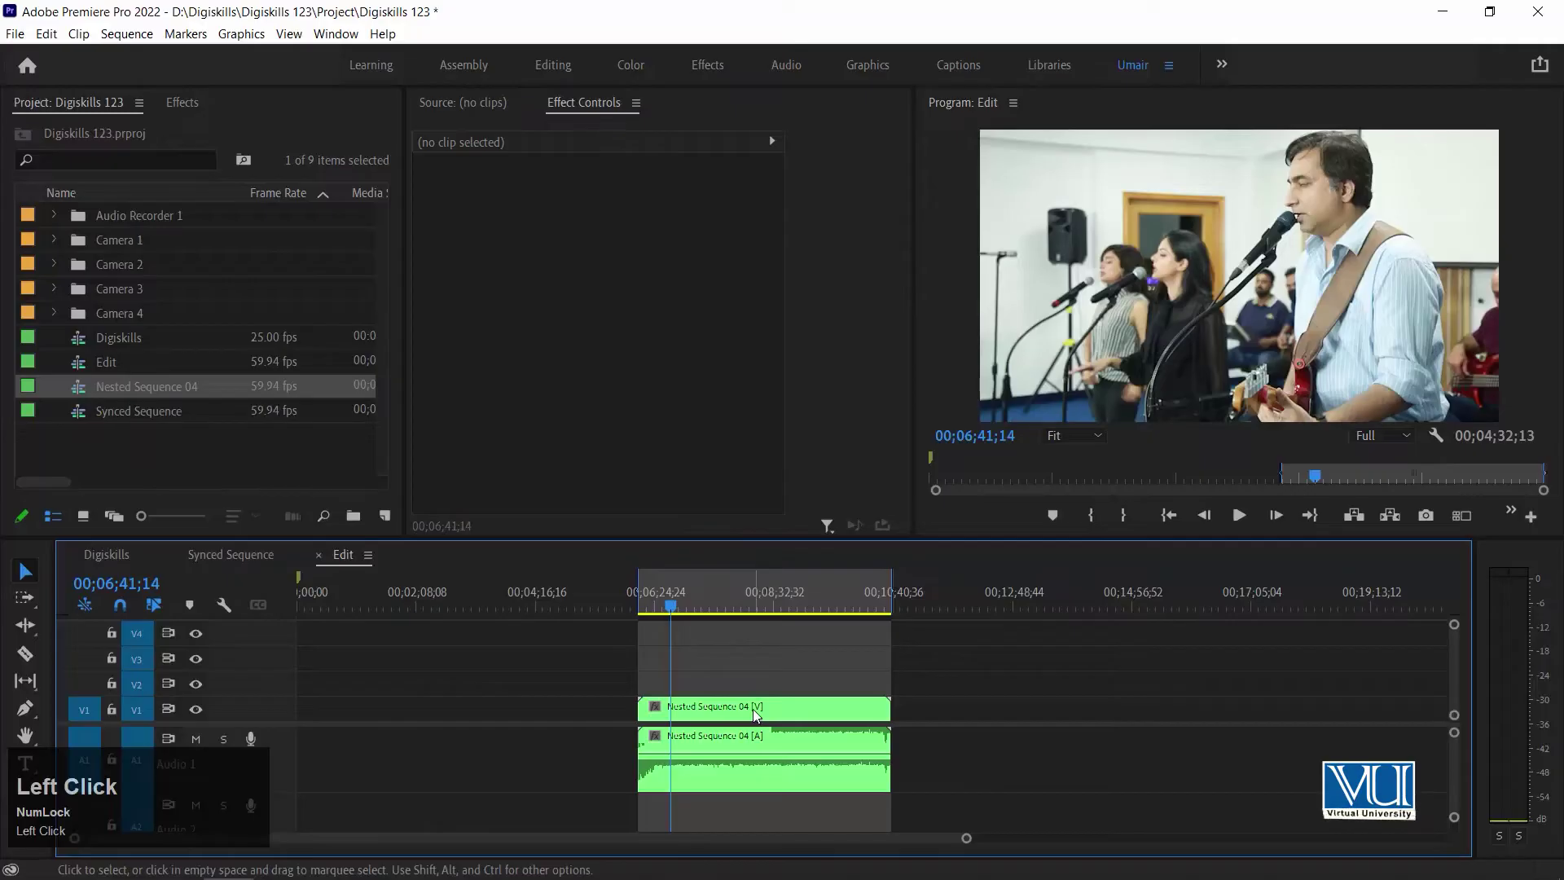
Step: Open Nested Sequence 04 to check the camera and audio clips inside, and return to the Edit sequence
double_click(756, 715)
drag(682, 783, 563, 660)
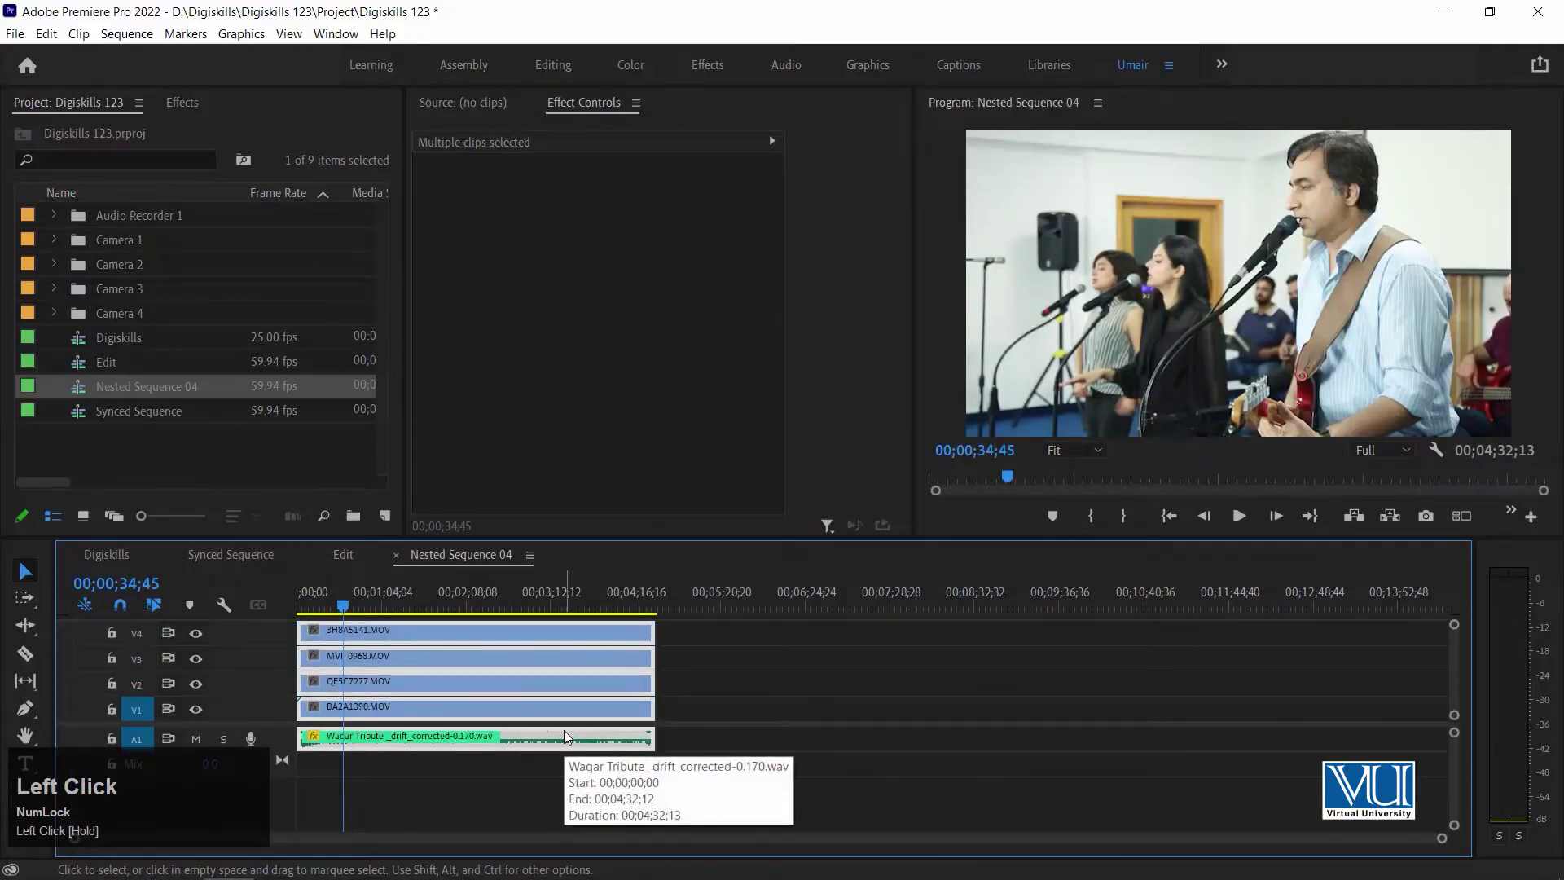
click(397, 556)
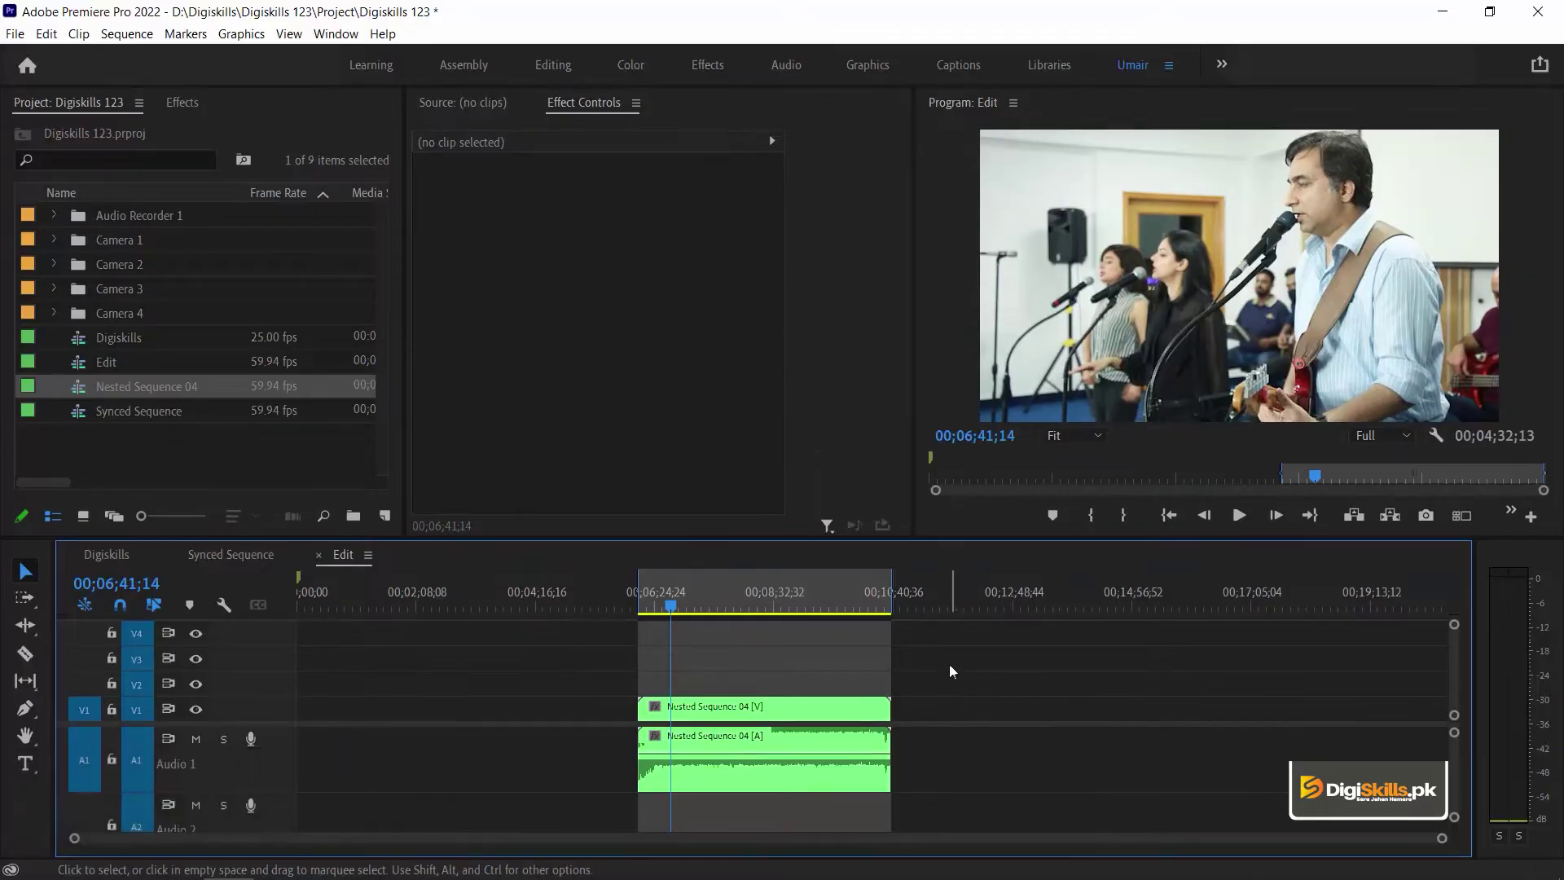
Step: Enable Multi-Camera on the Nested Sequence 04 clip in the Edit sequence
click(811, 723)
click(787, 667)
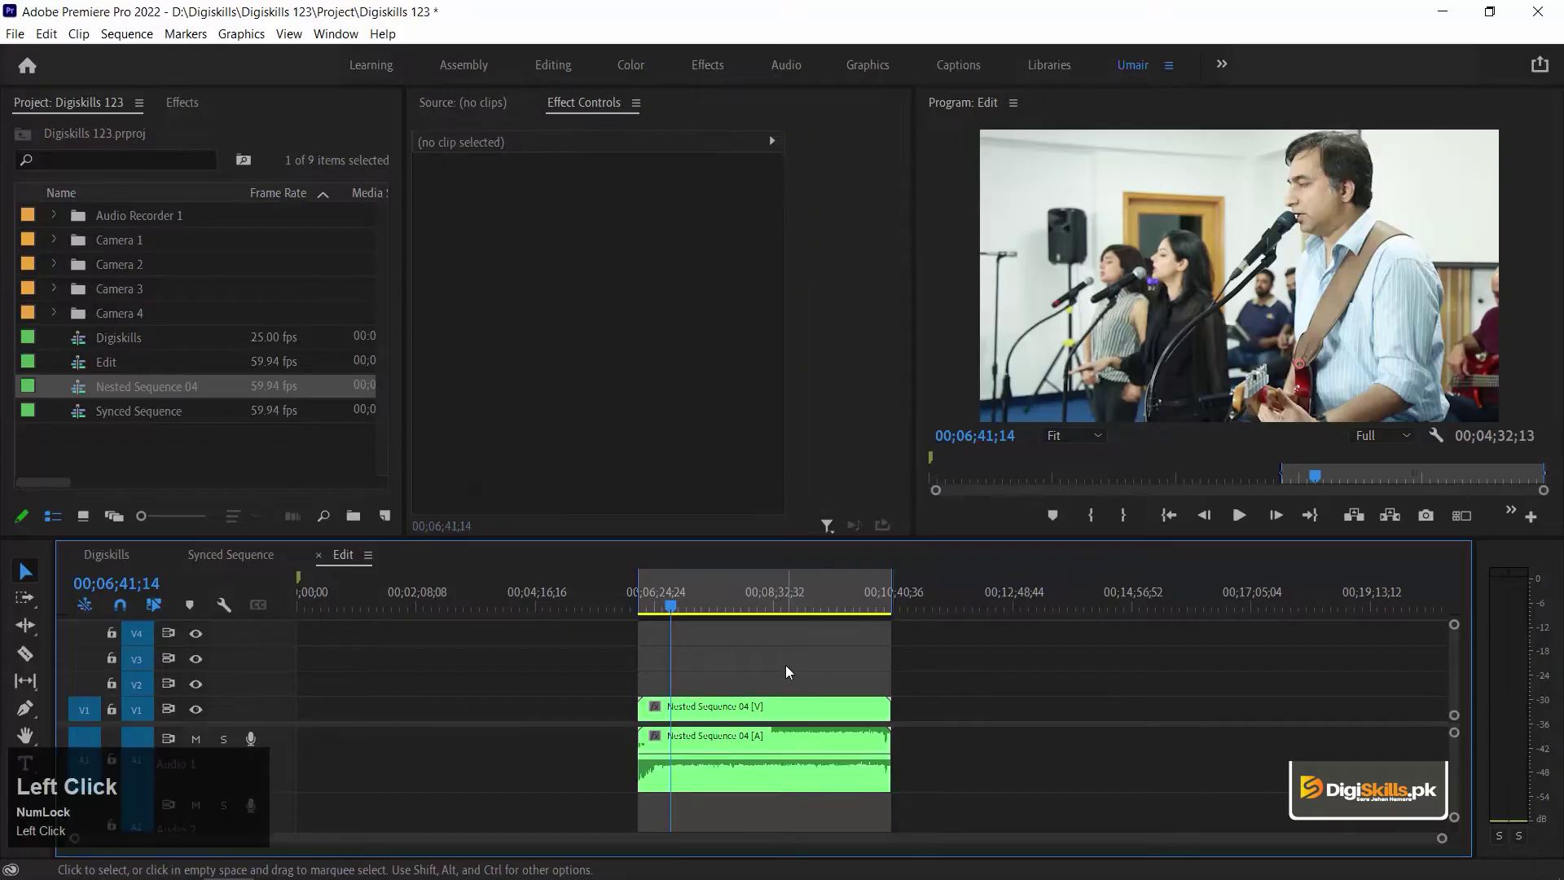
key(=)
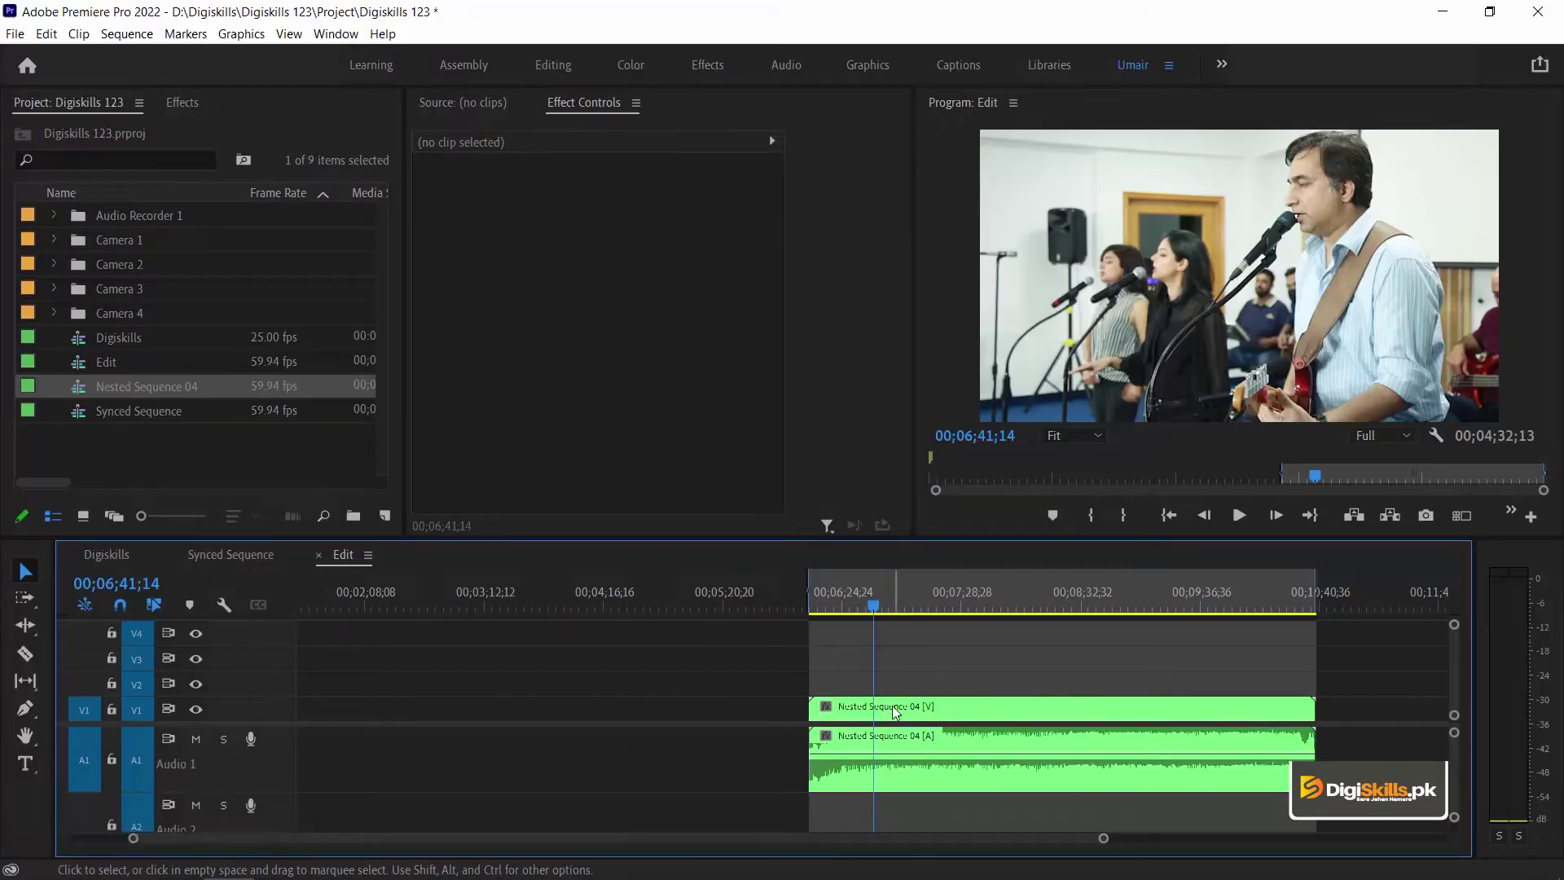
right_click(946, 706)
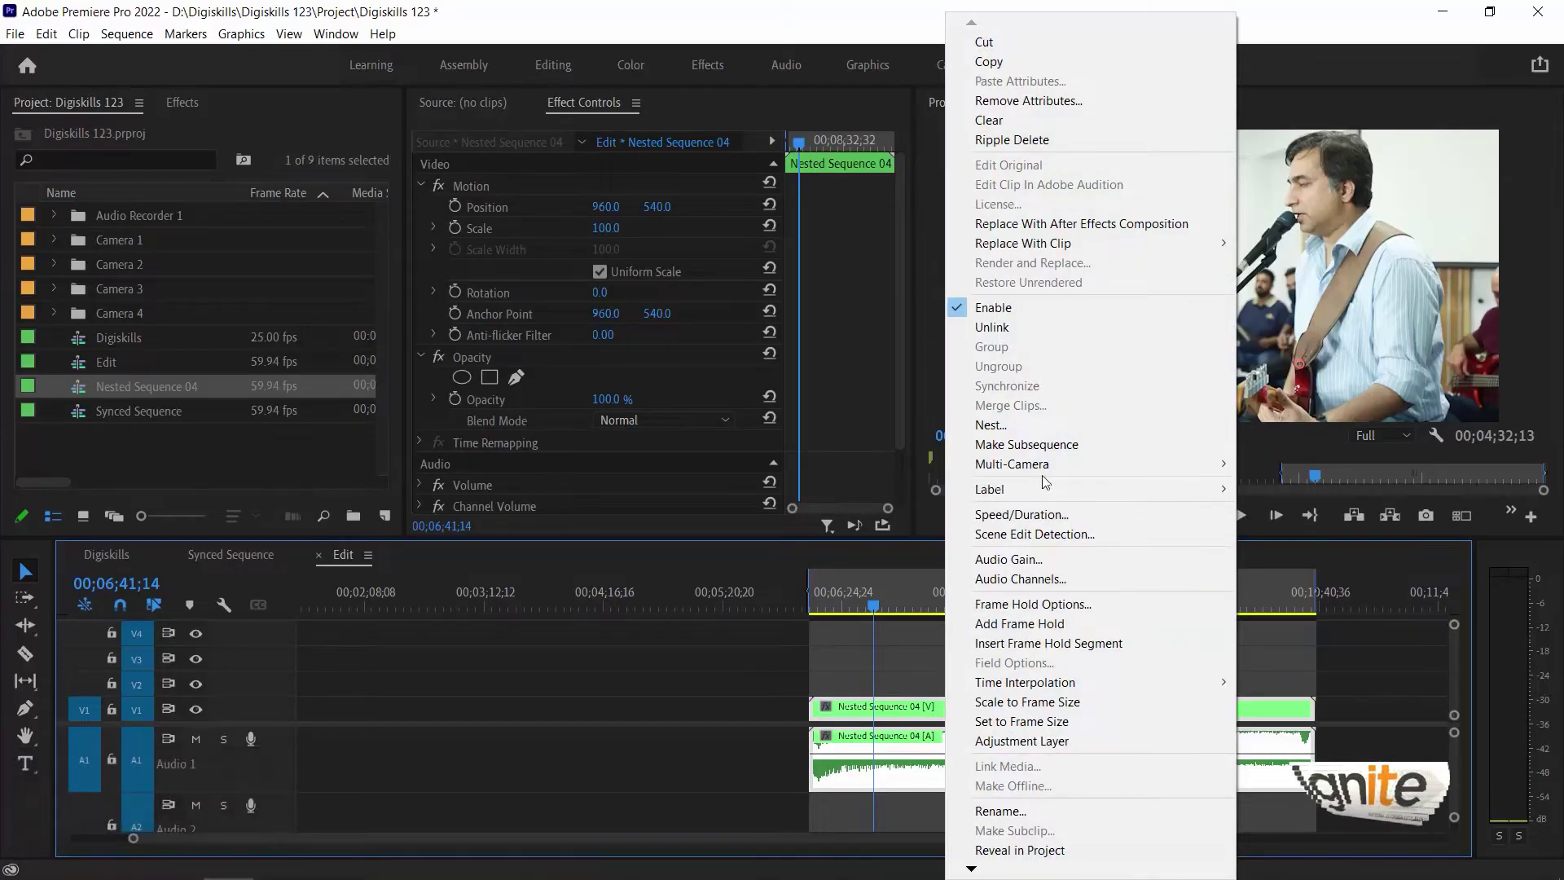
mouse_move(1069, 470)
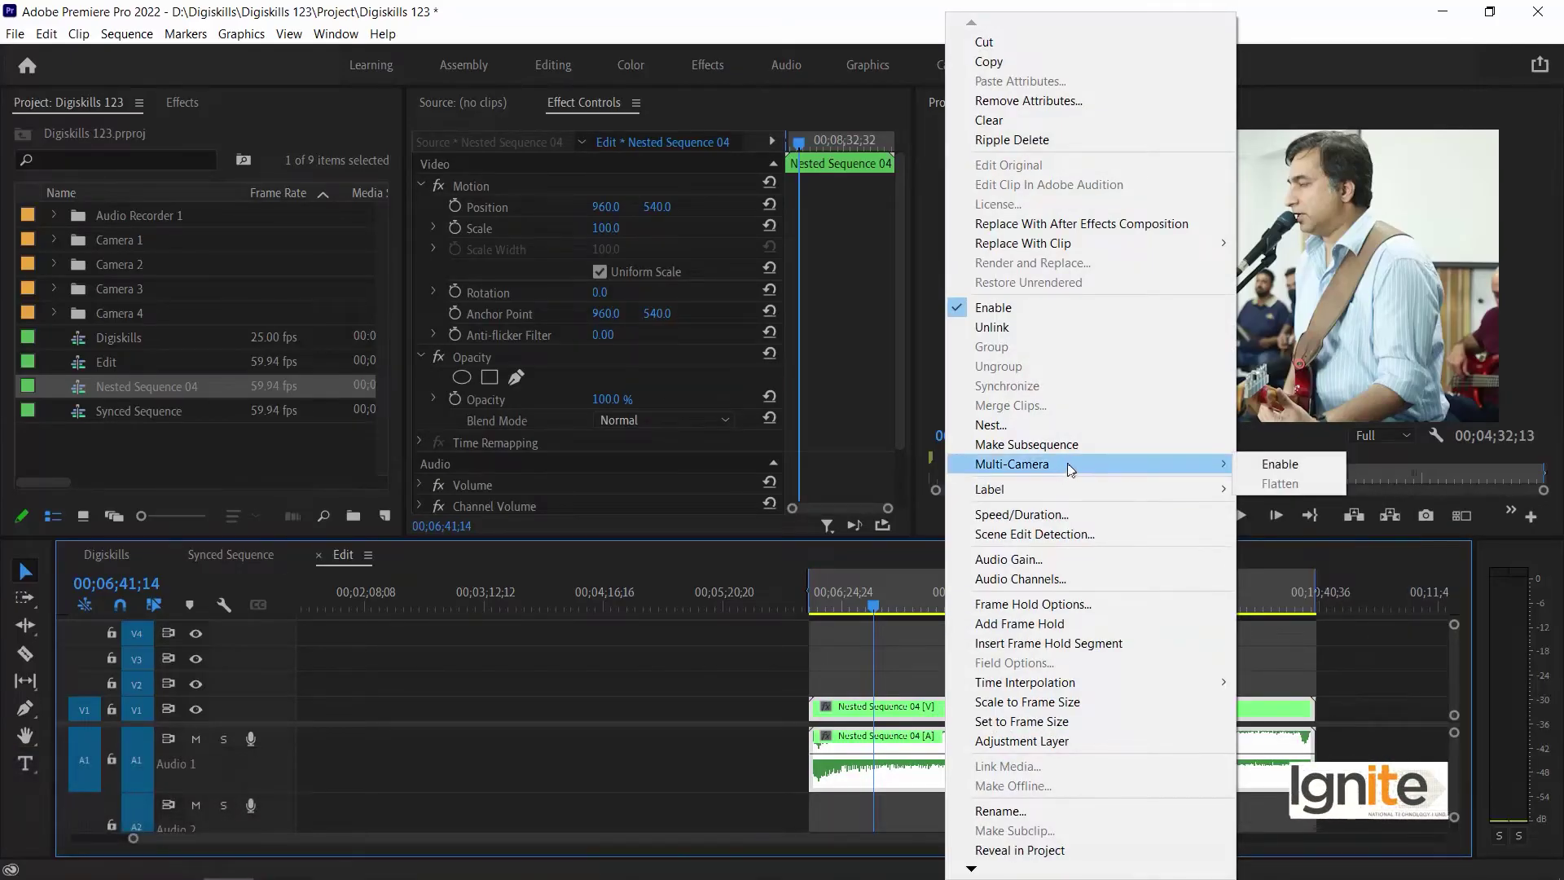
click(1307, 467)
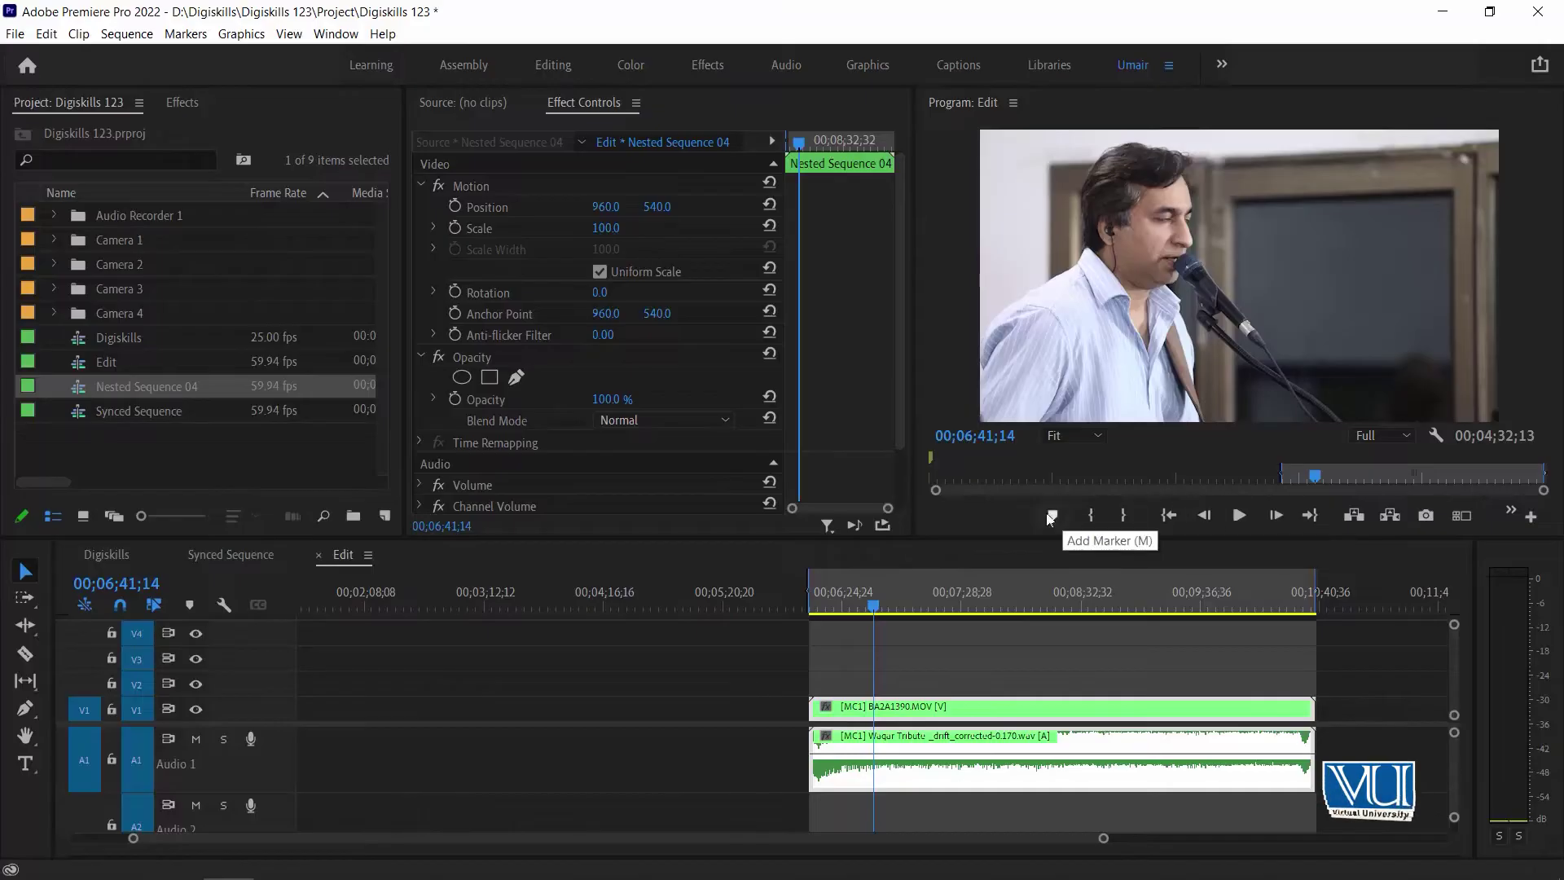
click(1531, 517)
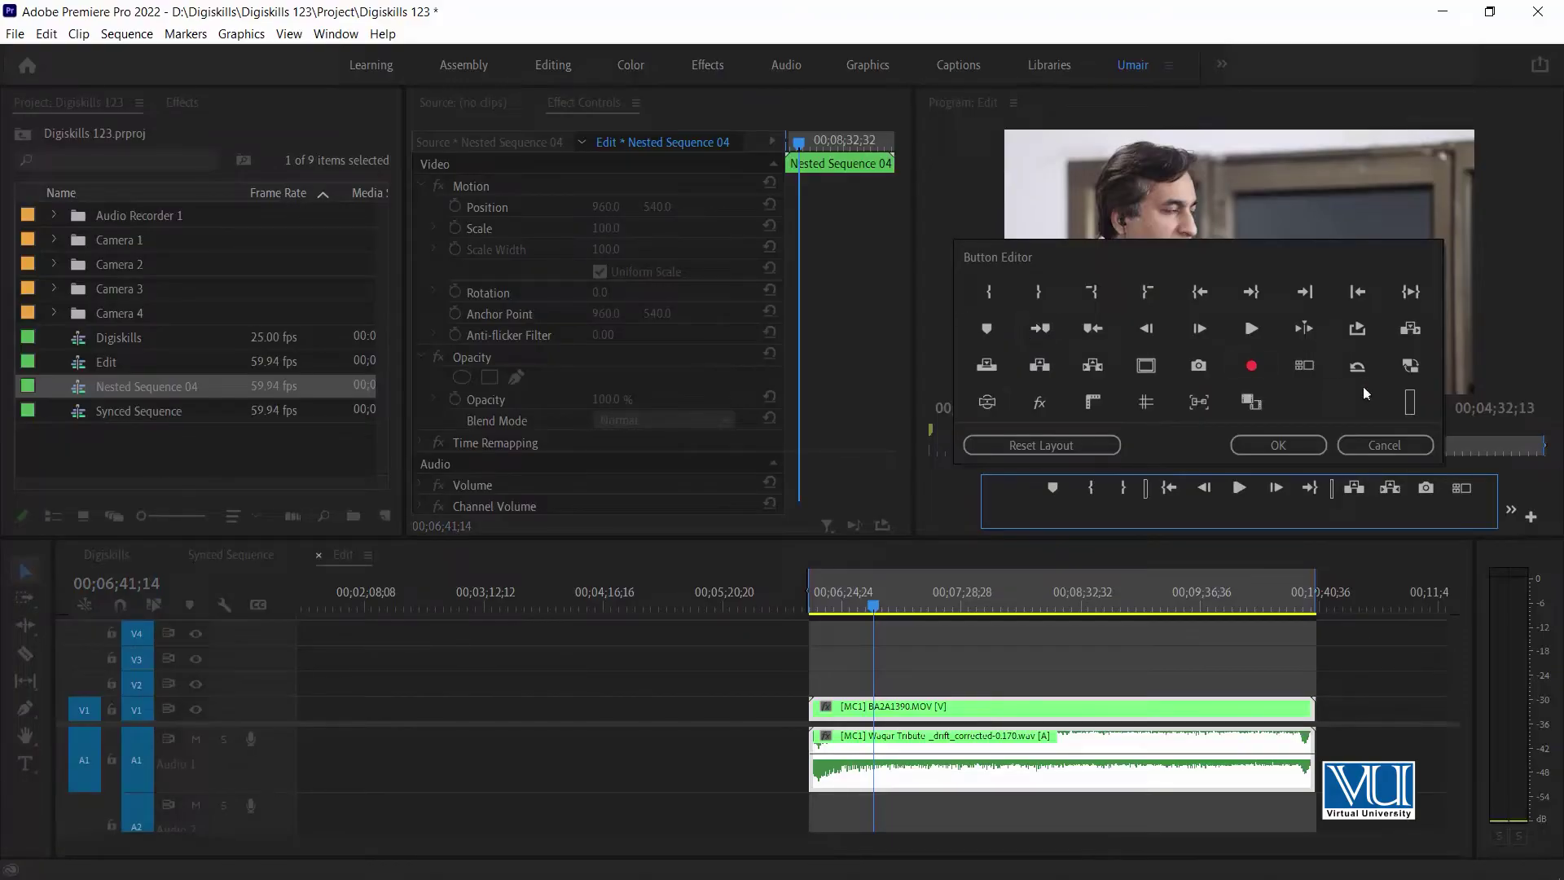
click(1306, 373)
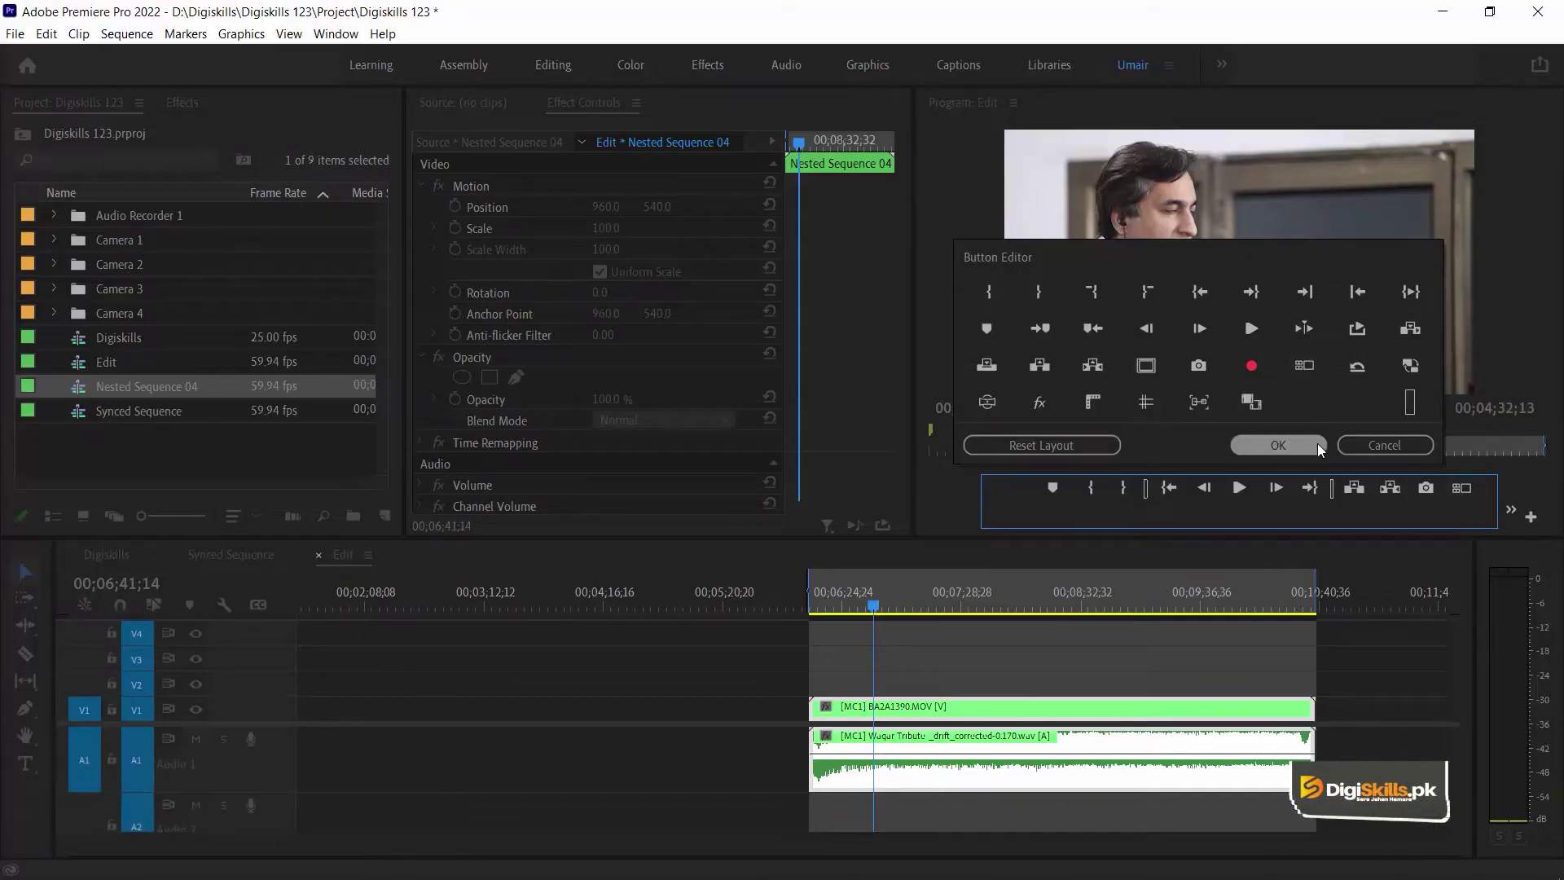
click(1369, 445)
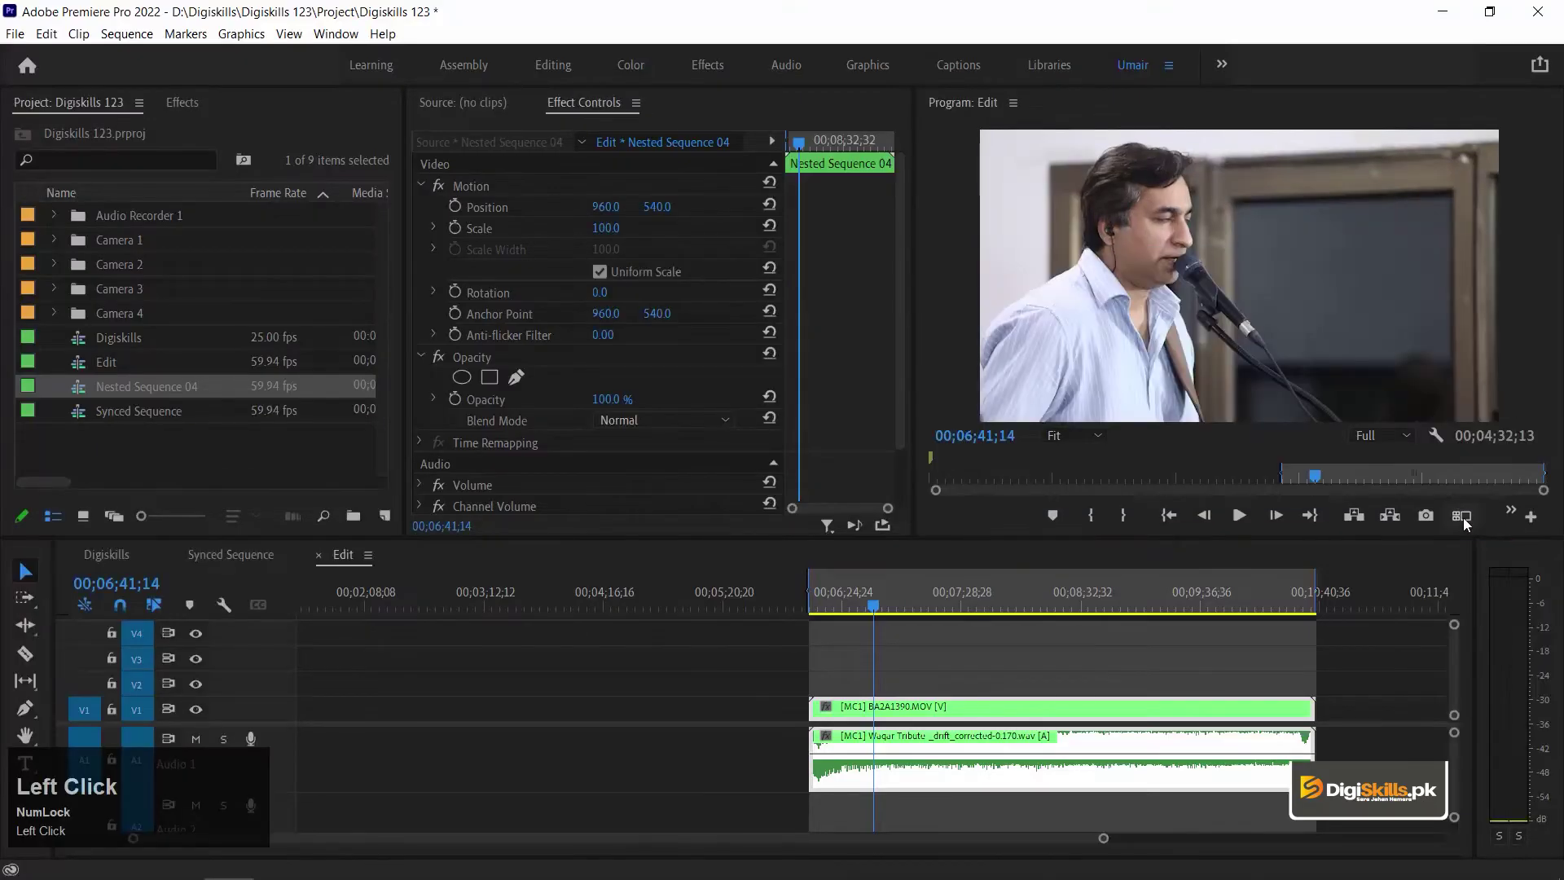
Step: Turn on the multi-camera view in the Program monitor and enlarge the monitor in width and height
click(1464, 516)
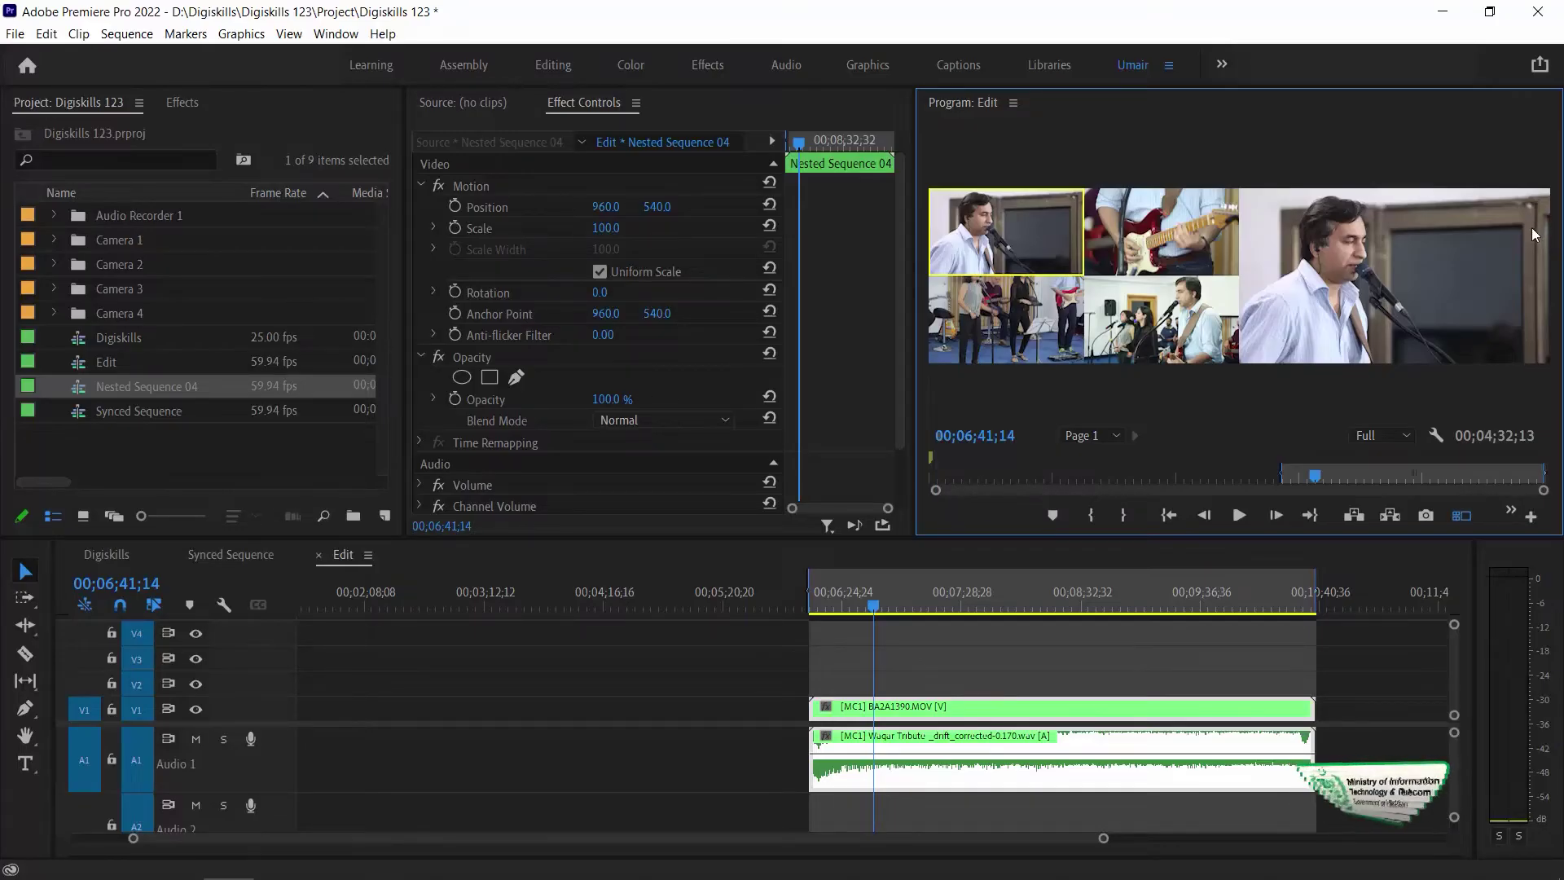
drag(914, 387, 309, 375)
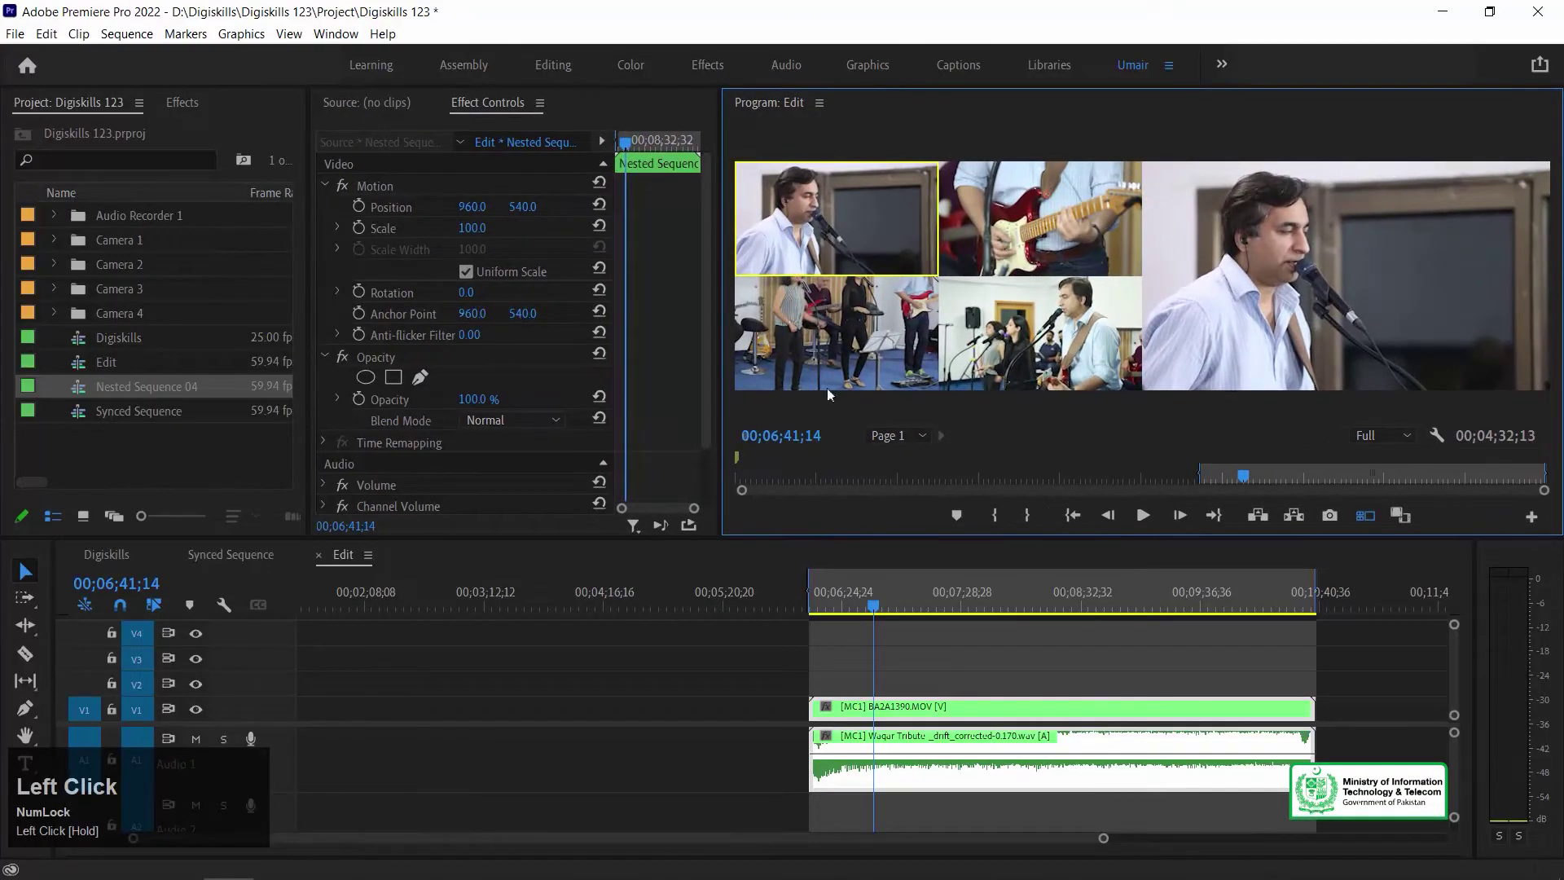
drag(844, 534, 850, 615)
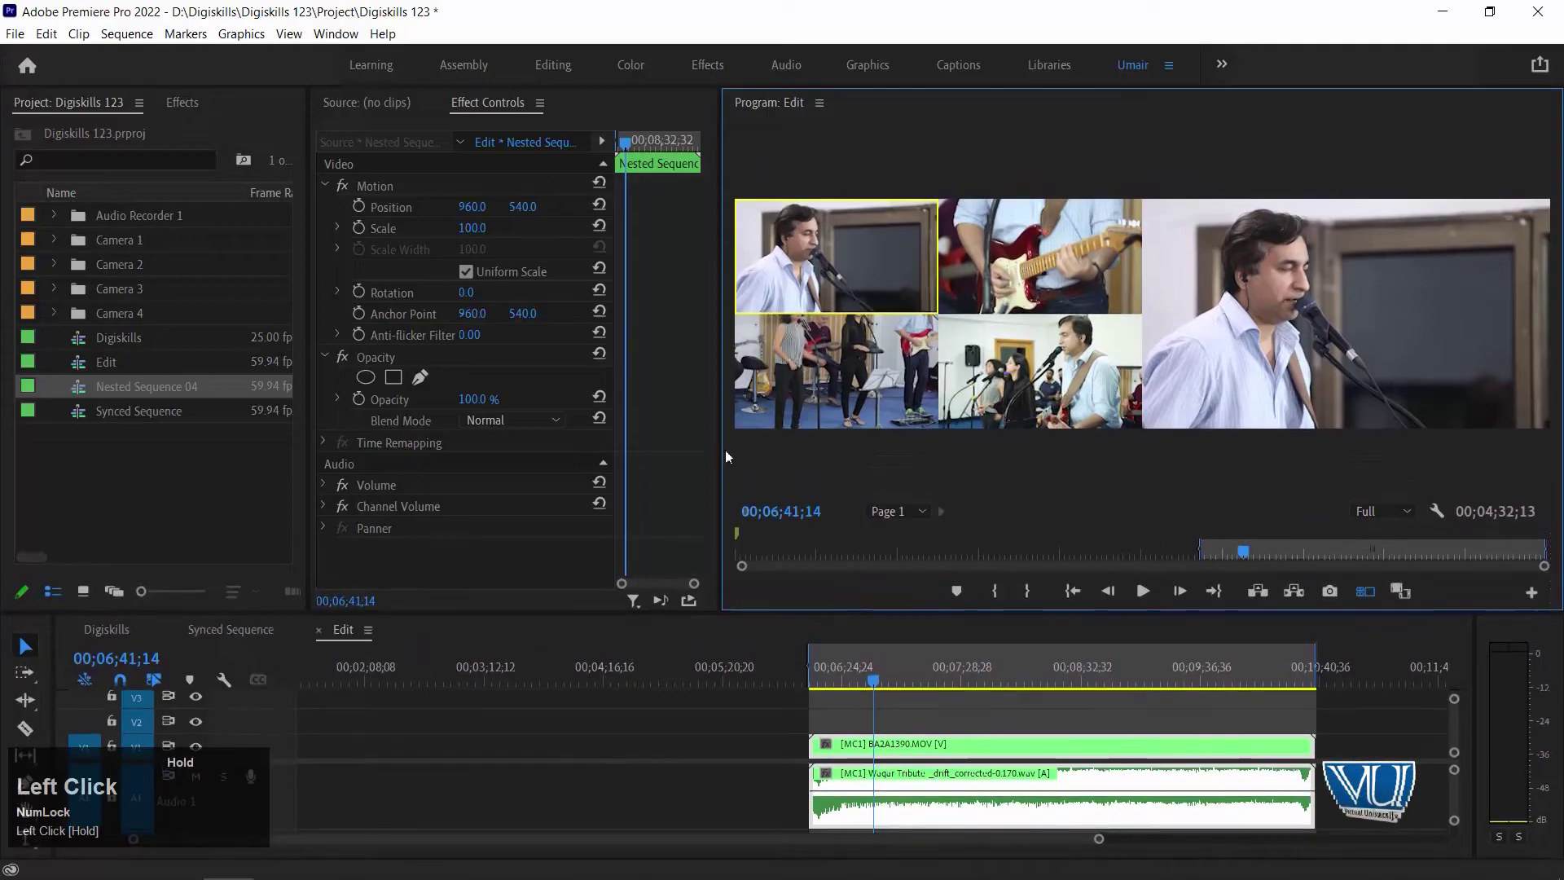
Step: Widen the Program monitor and move the playhead to the start of the nested clip in the Edit sequence
drag(724, 450, 667, 450)
click(907, 753)
key(Up)
key(equal)
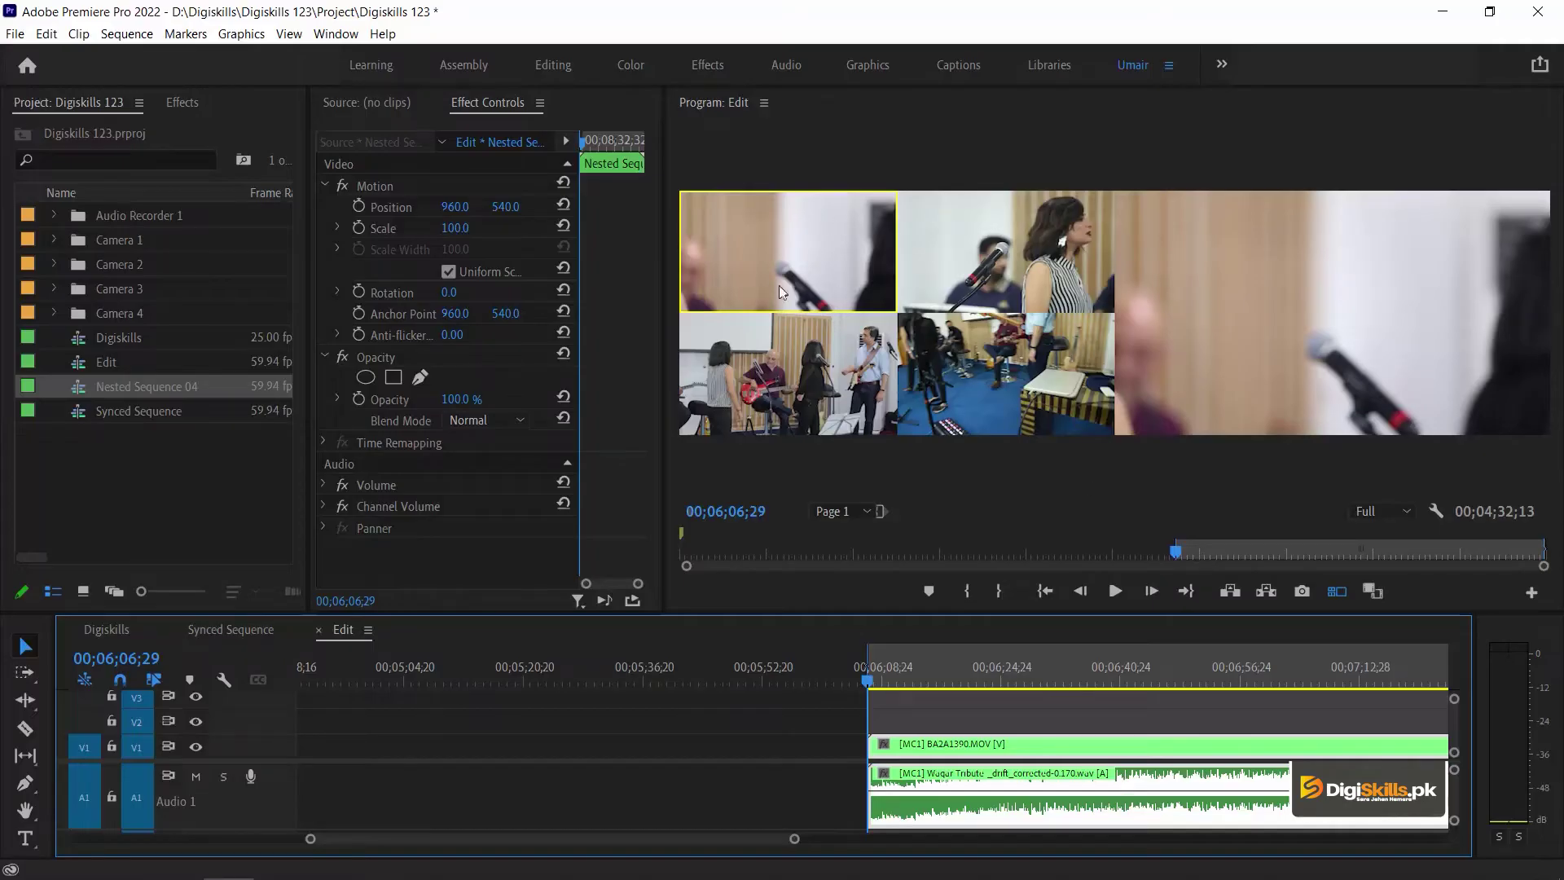
Step: Play back the multi-camera clip near its beginning and around 00;06;42;19 to find a suitable starting point
key(space)
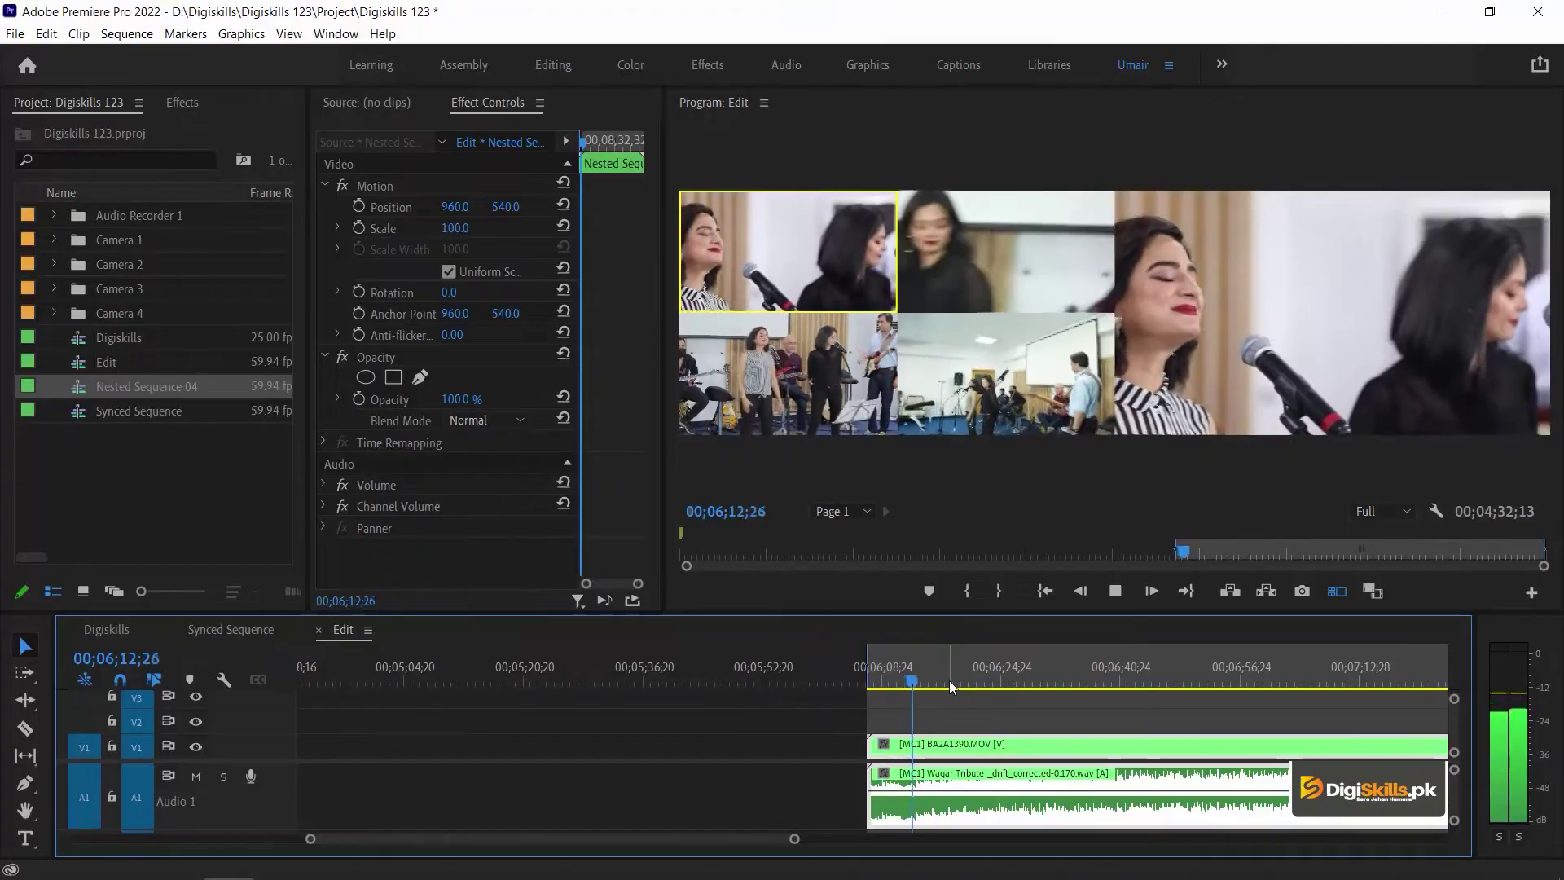
key(space)
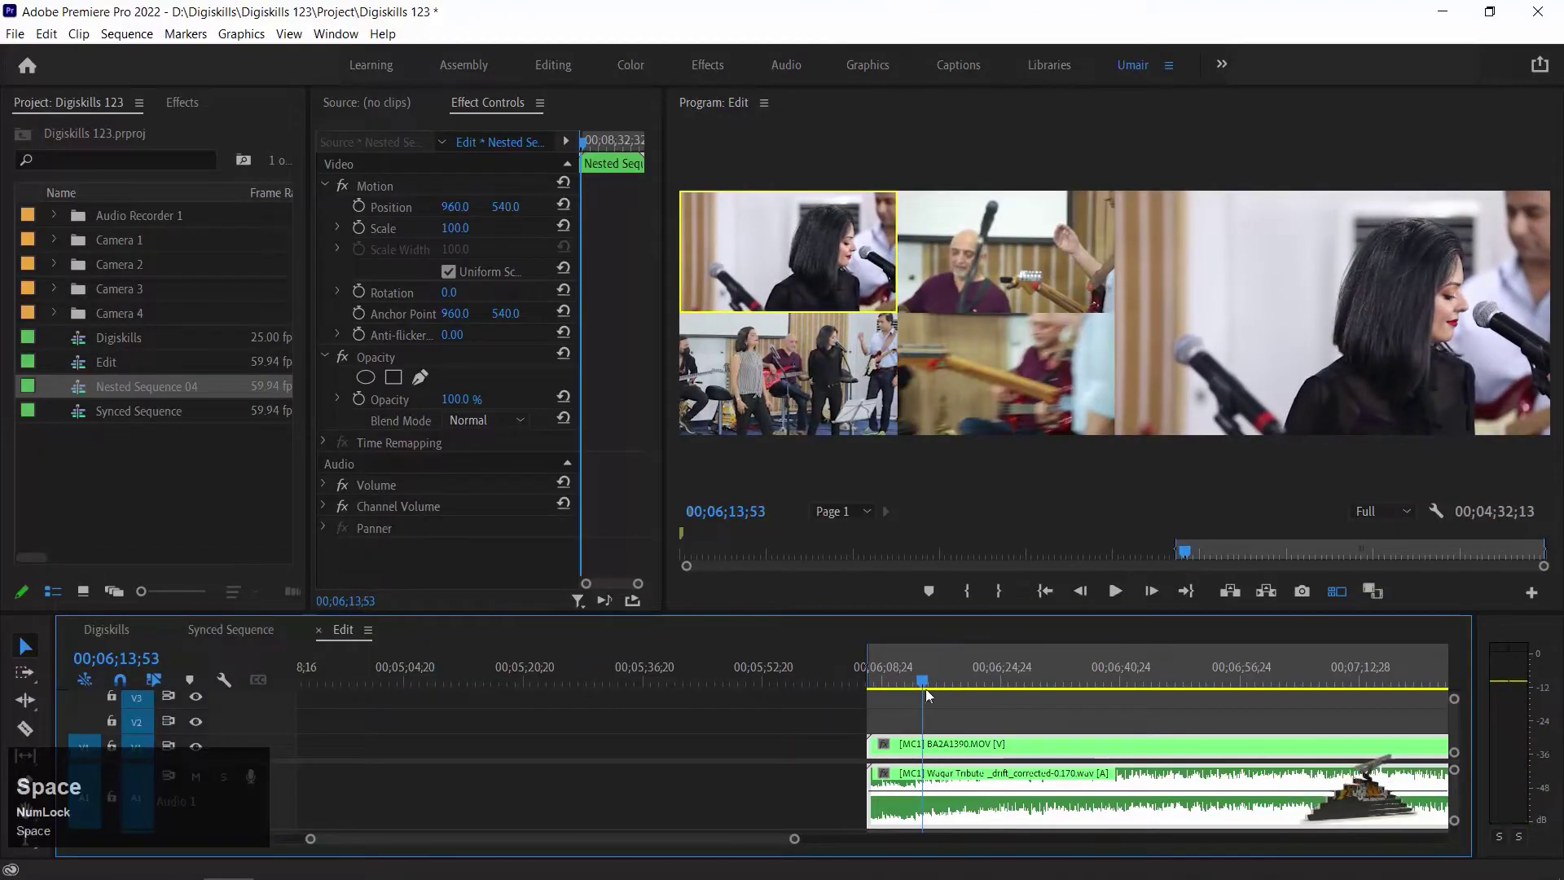
click(1135, 673)
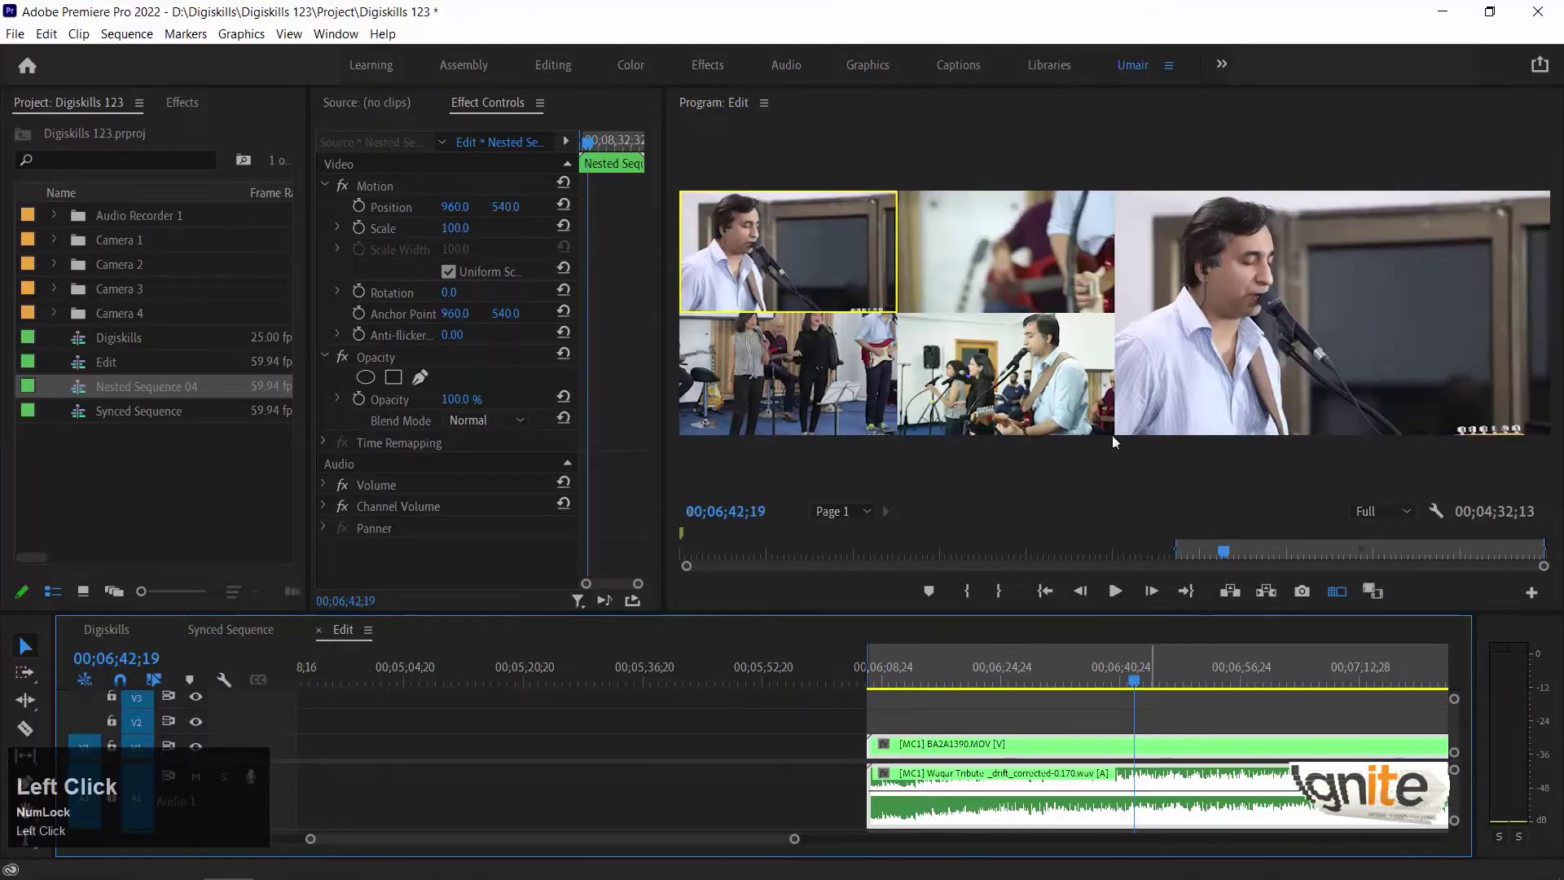
key(space)
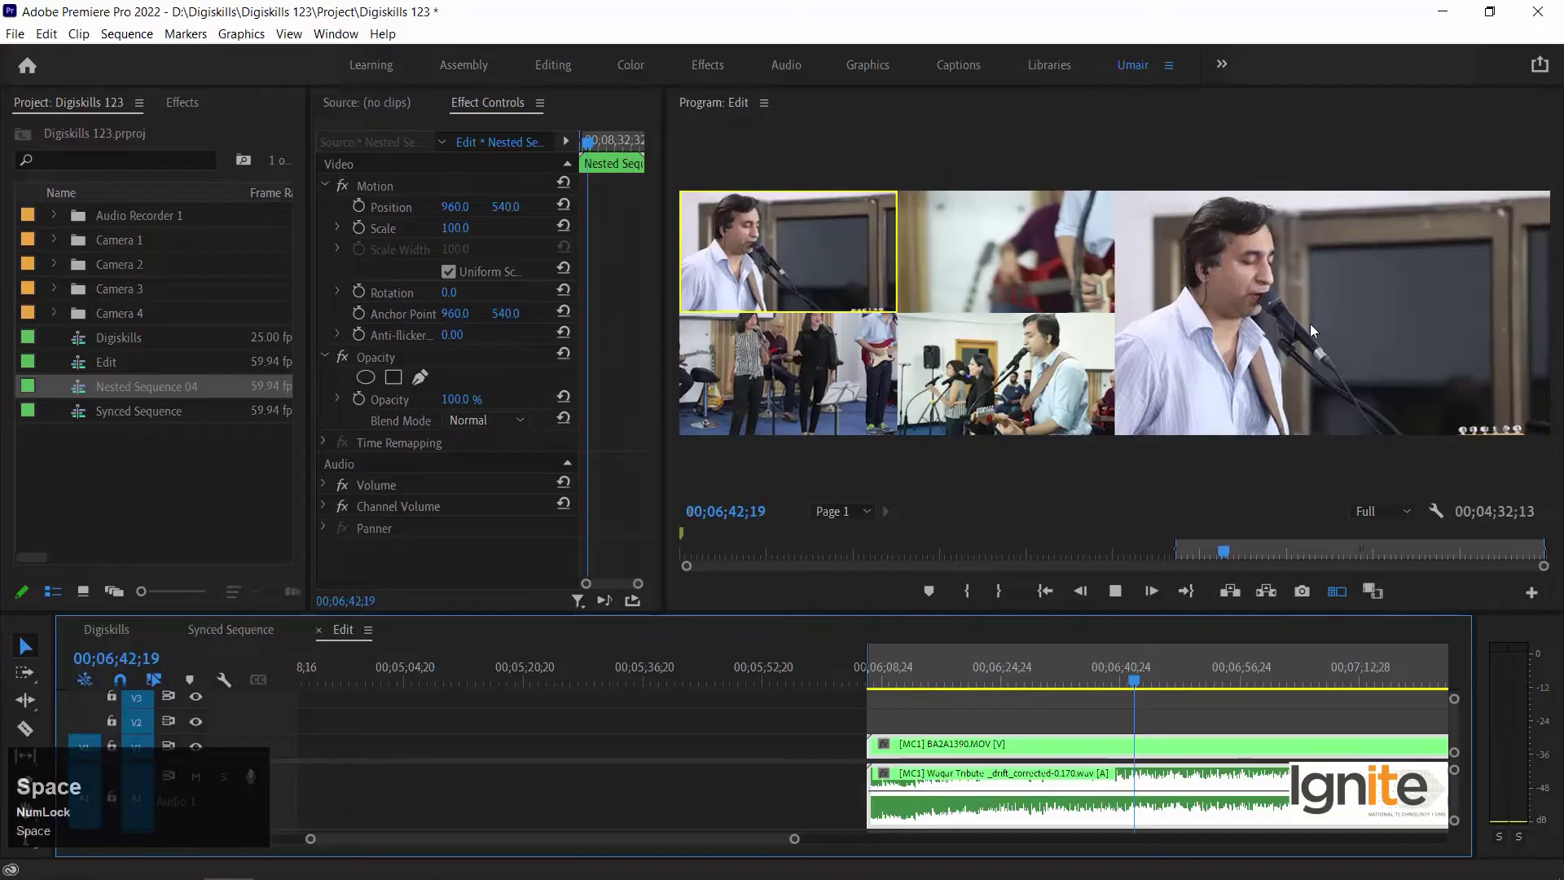
drag(927, 658, 919, 662)
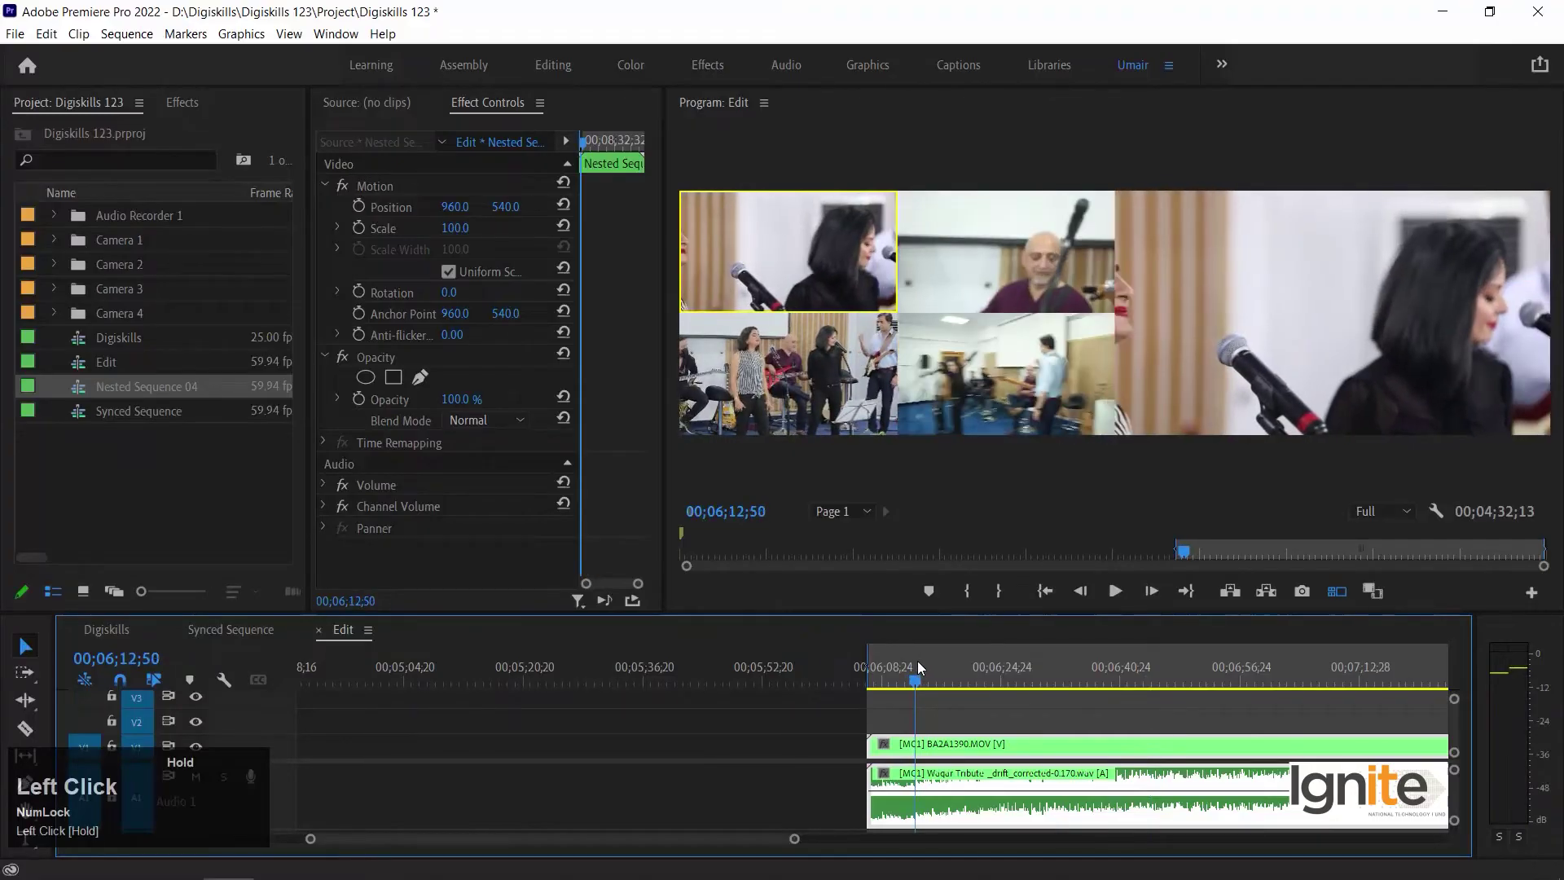
key(space)
key(equal)
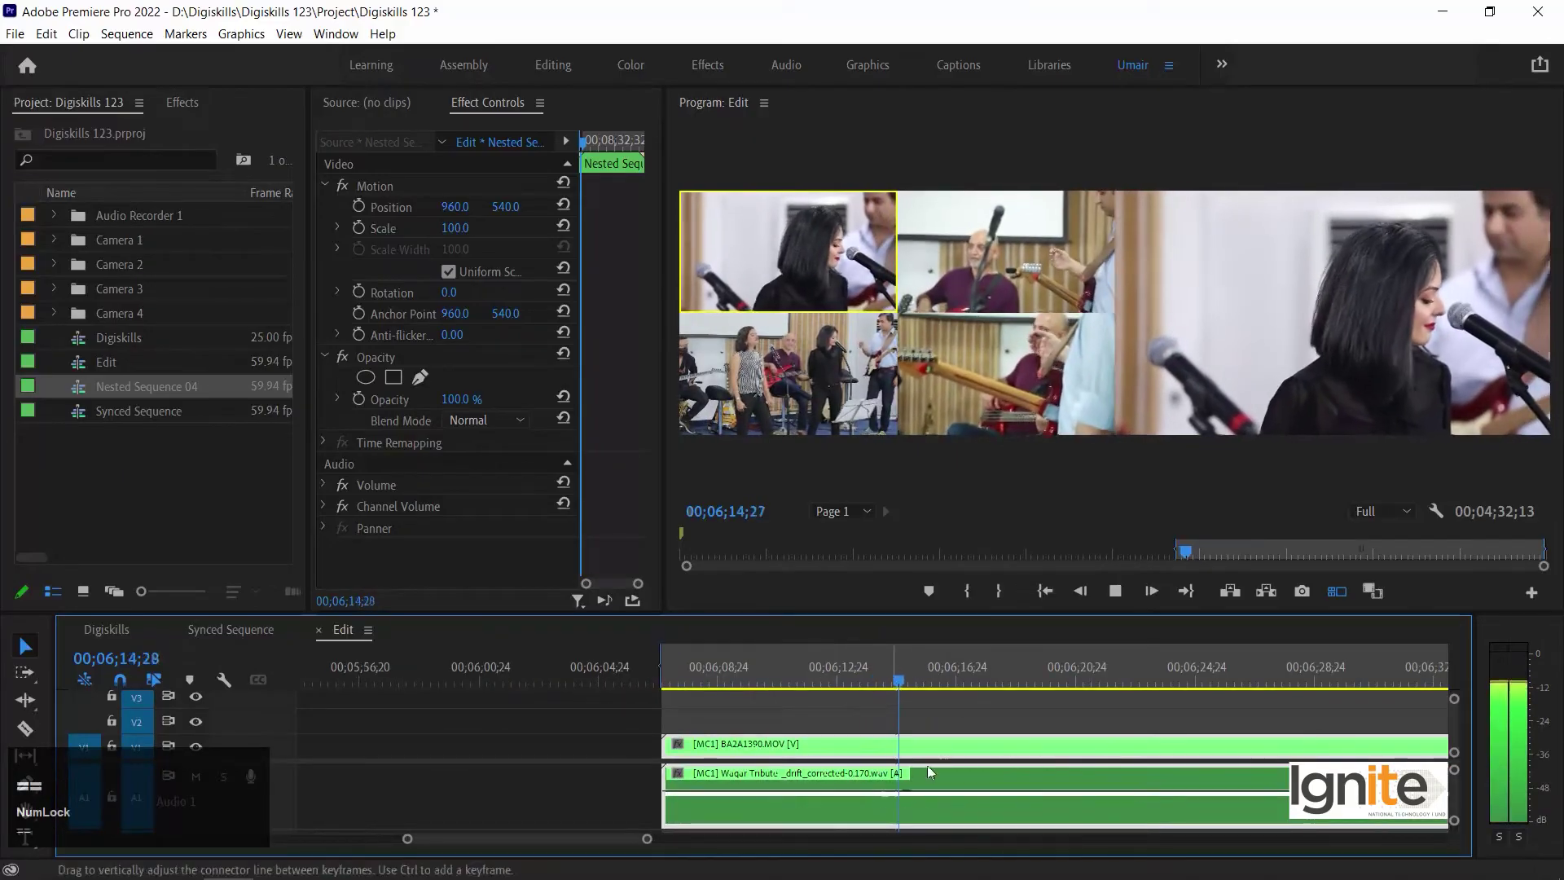
key(space)
Step: Trim the beginning of the nested clip's video and audio to 00;06;16;20 and clear the selection
drag(905, 683, 958, 685)
drag(665, 743, 954, 737)
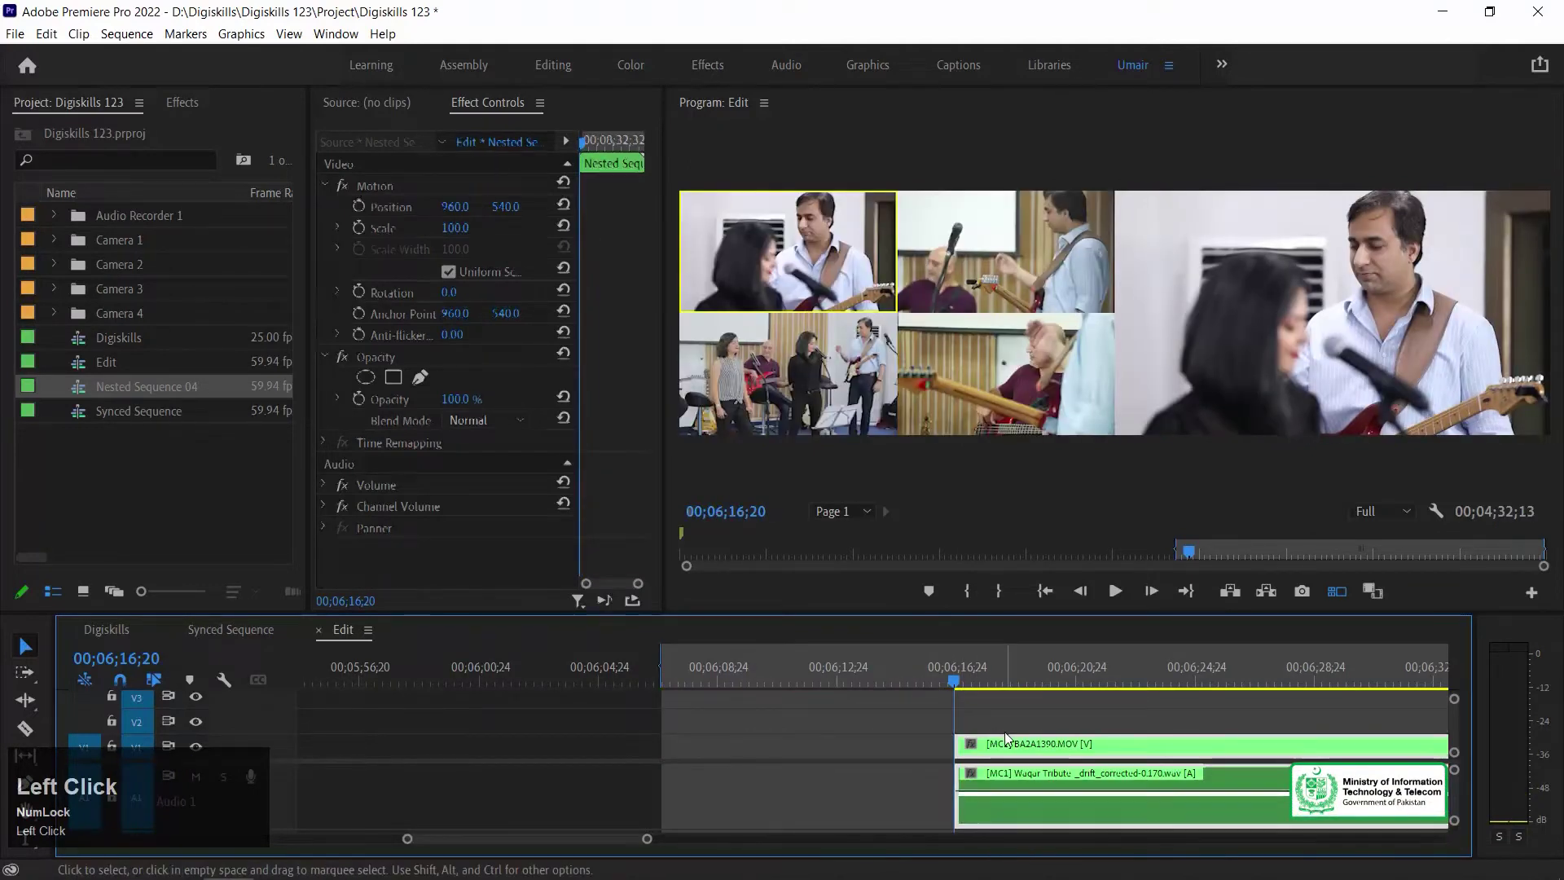
click(1005, 732)
scroll(911, 701, down, 2)
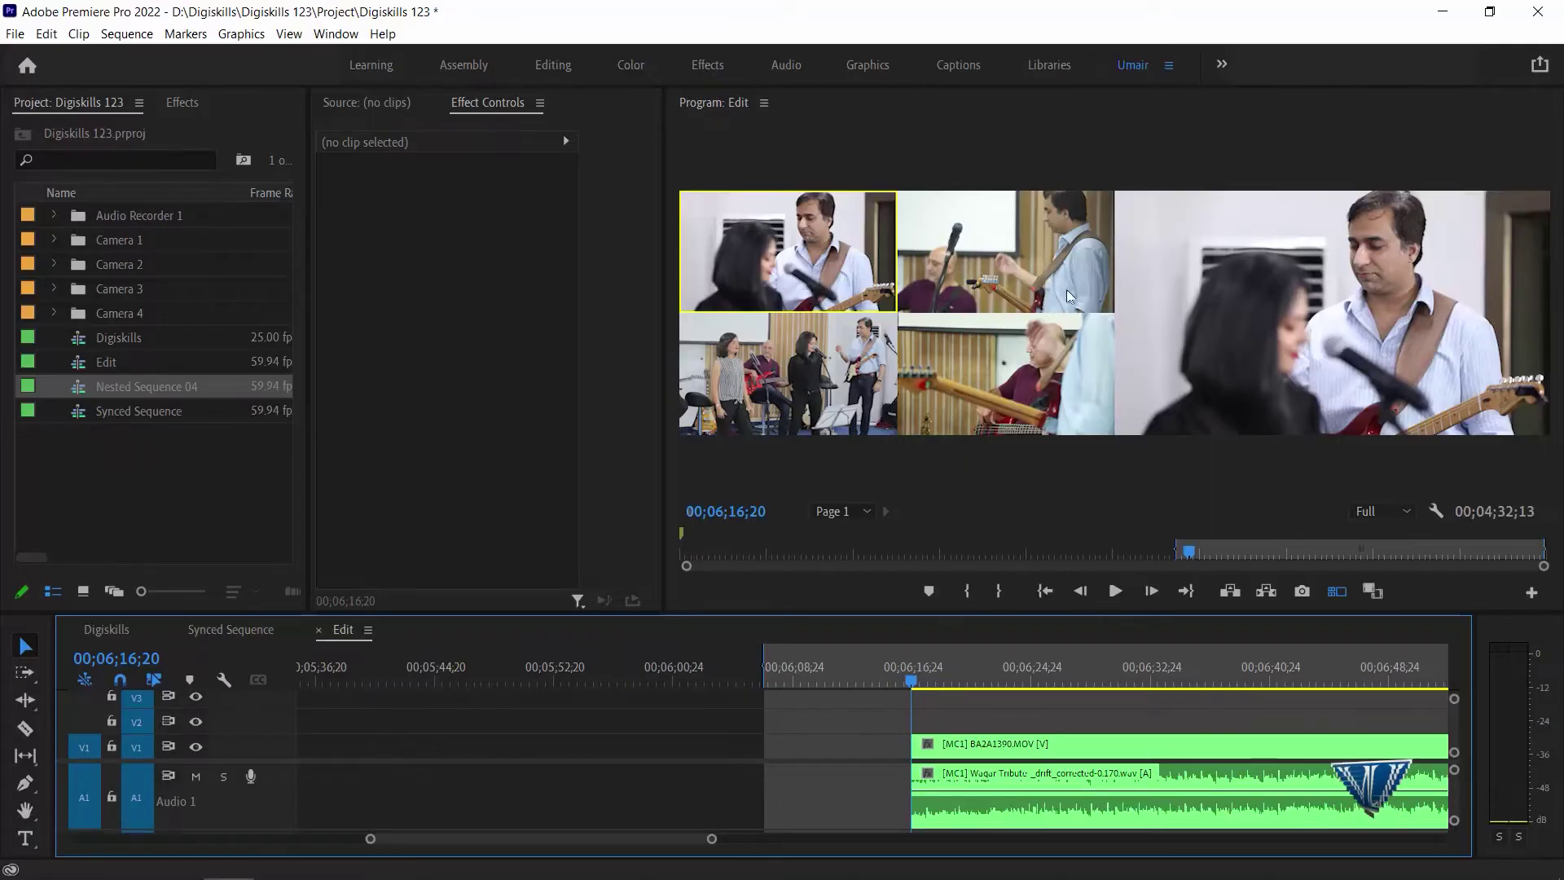
Step: Play from 00;06;16;20 and cut live to cameras 4, 2, 1, 2 and 4, stopping playback at 00;06;31;55
click(989, 751)
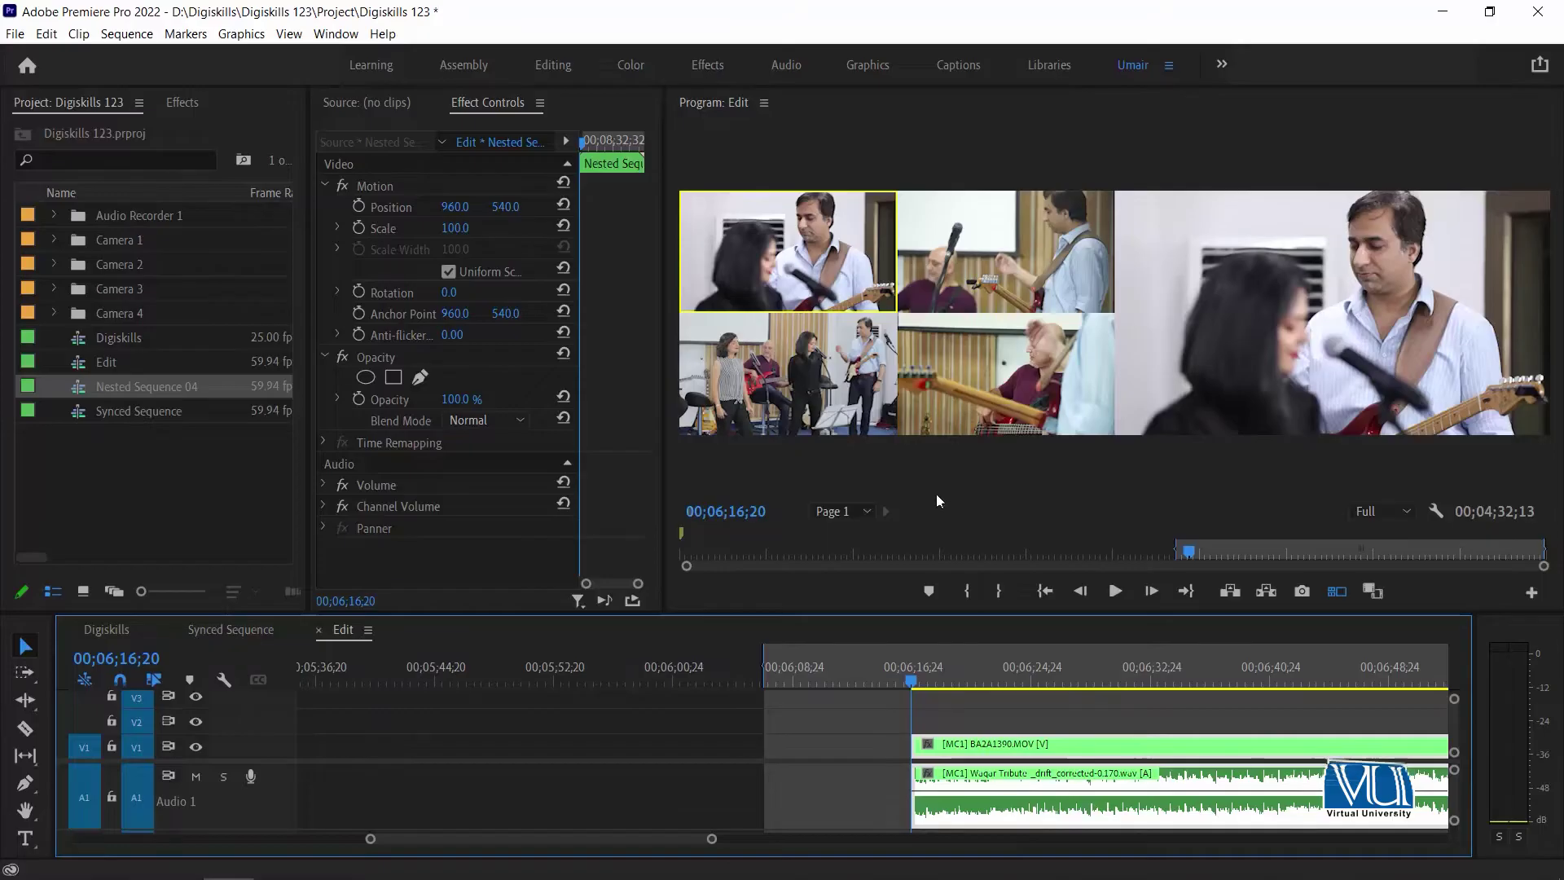
key(space)
click(1001, 430)
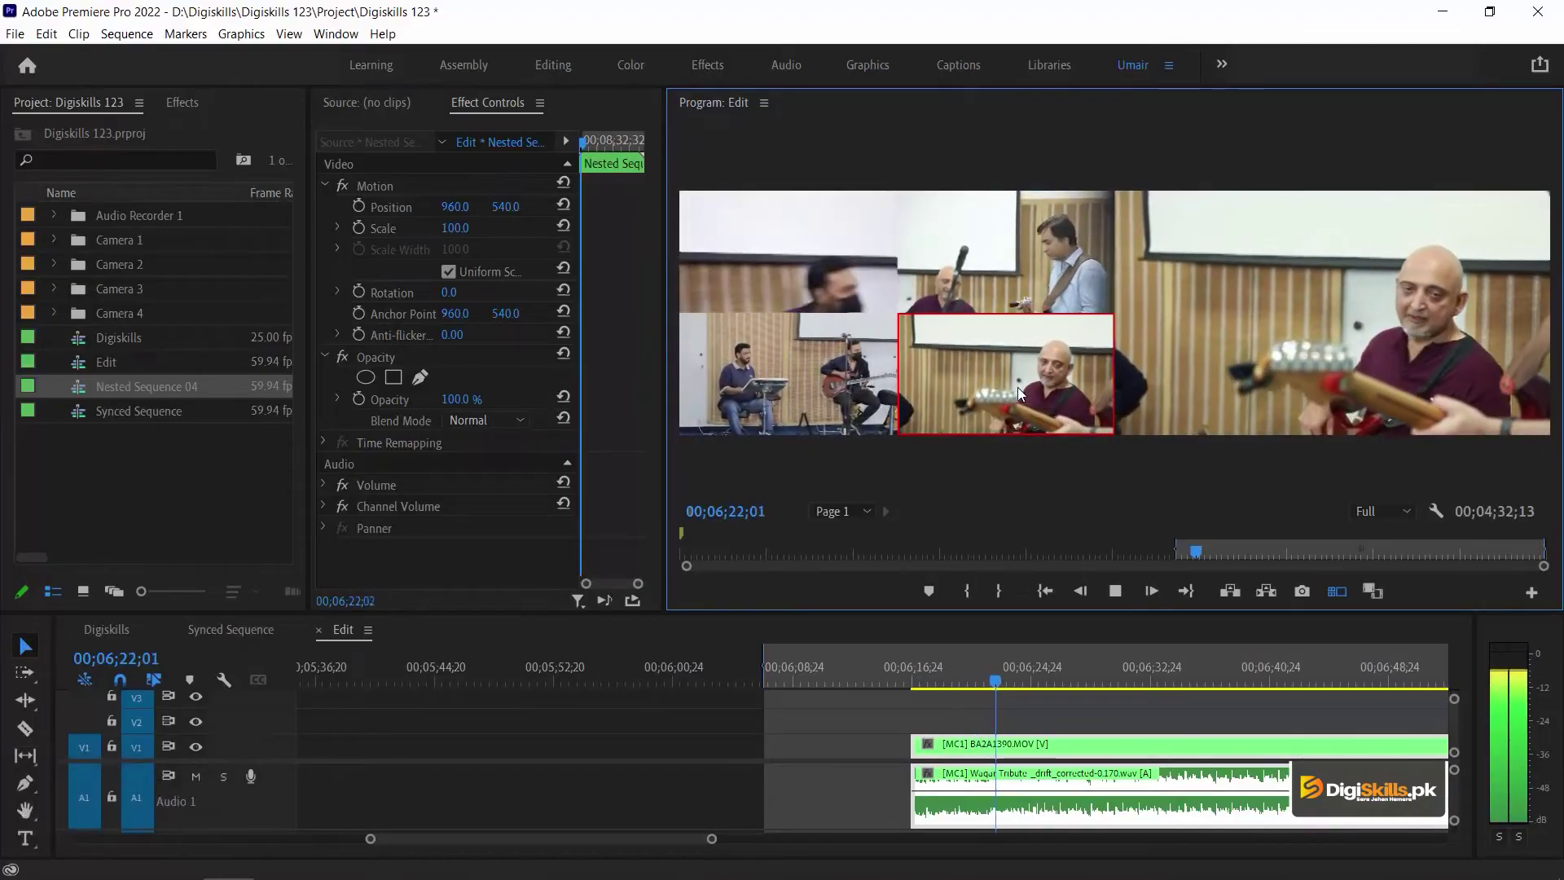
click(1026, 245)
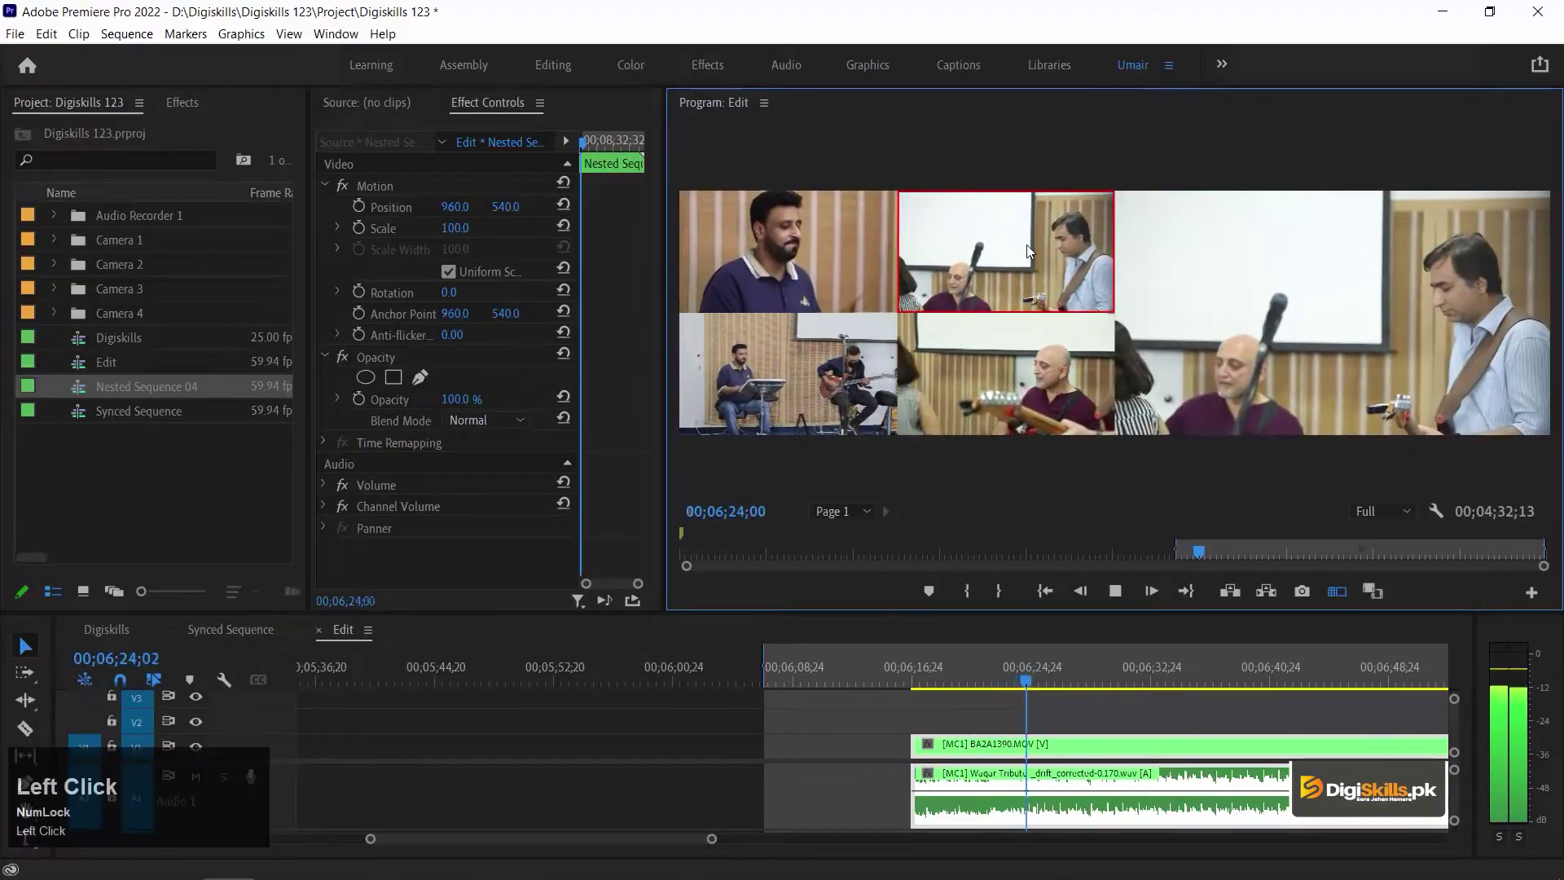
click(845, 252)
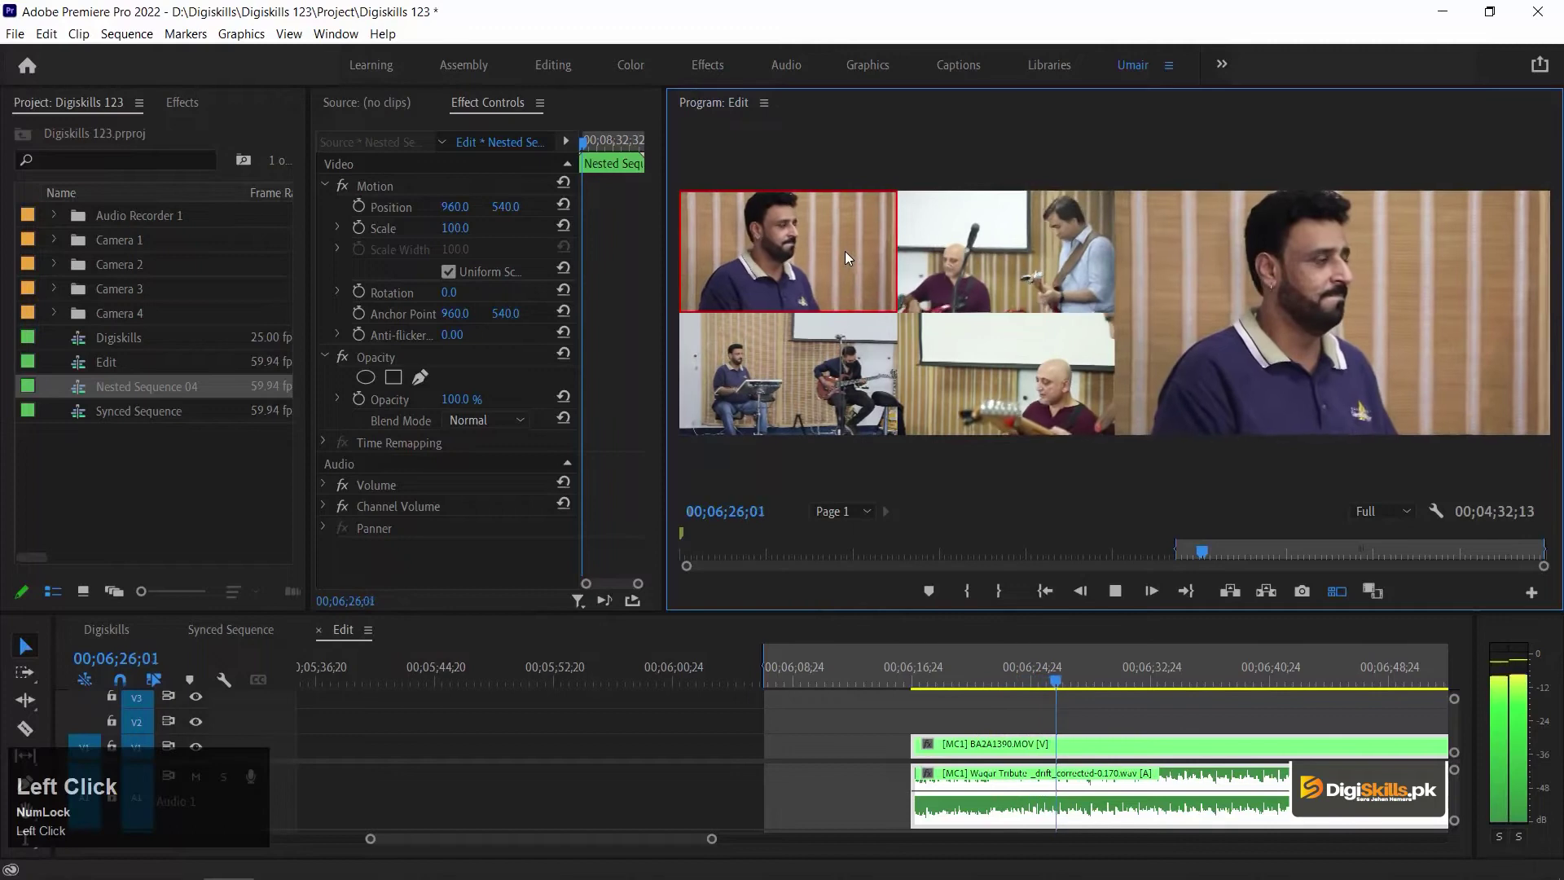
click(1024, 267)
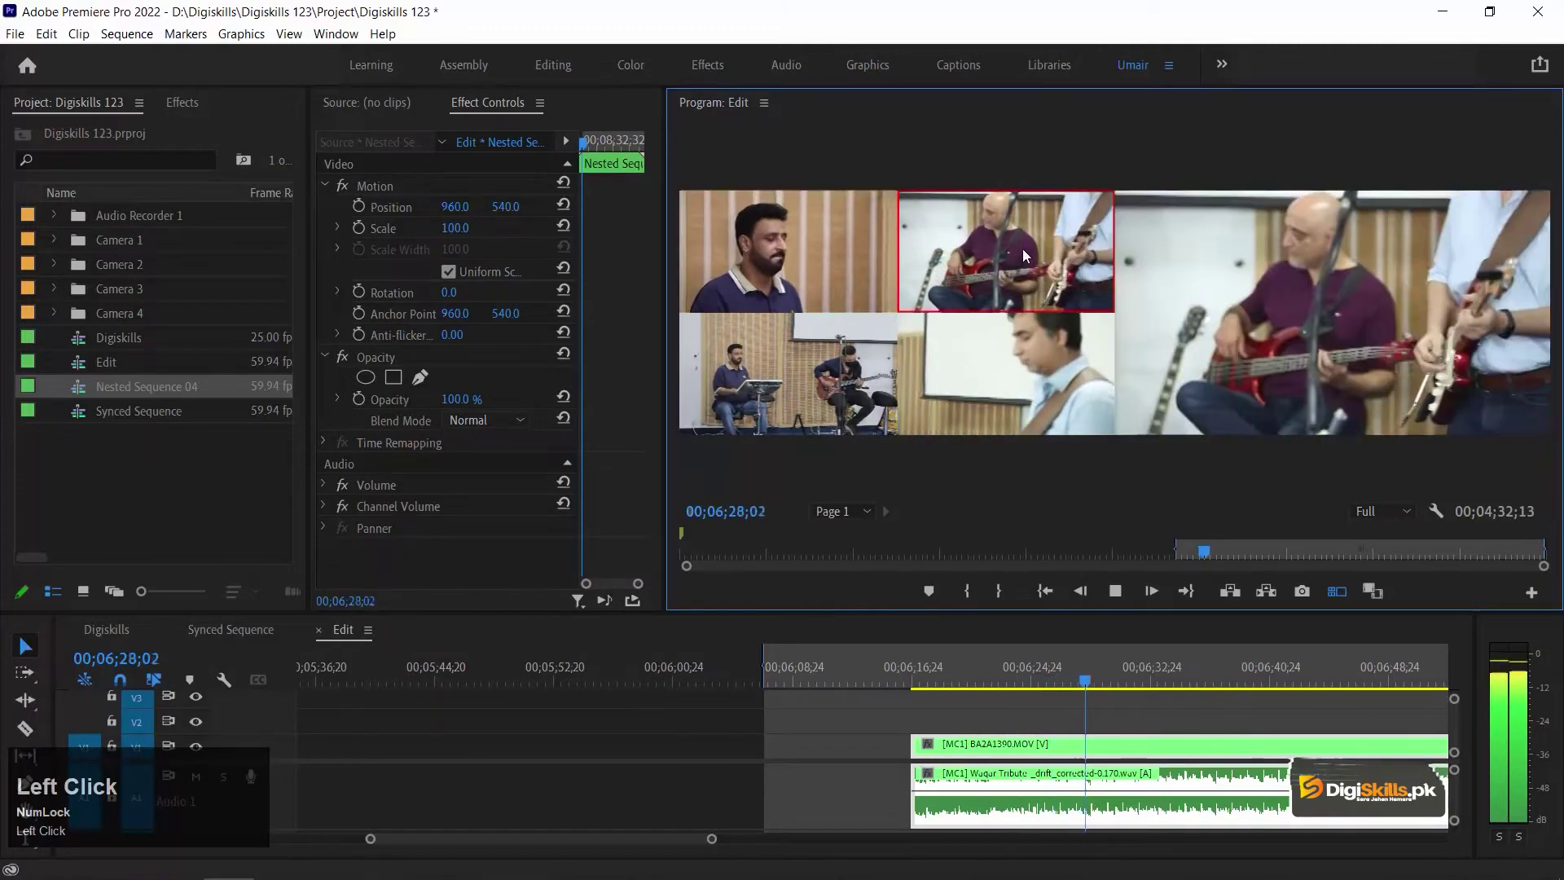
click(996, 361)
key(space)
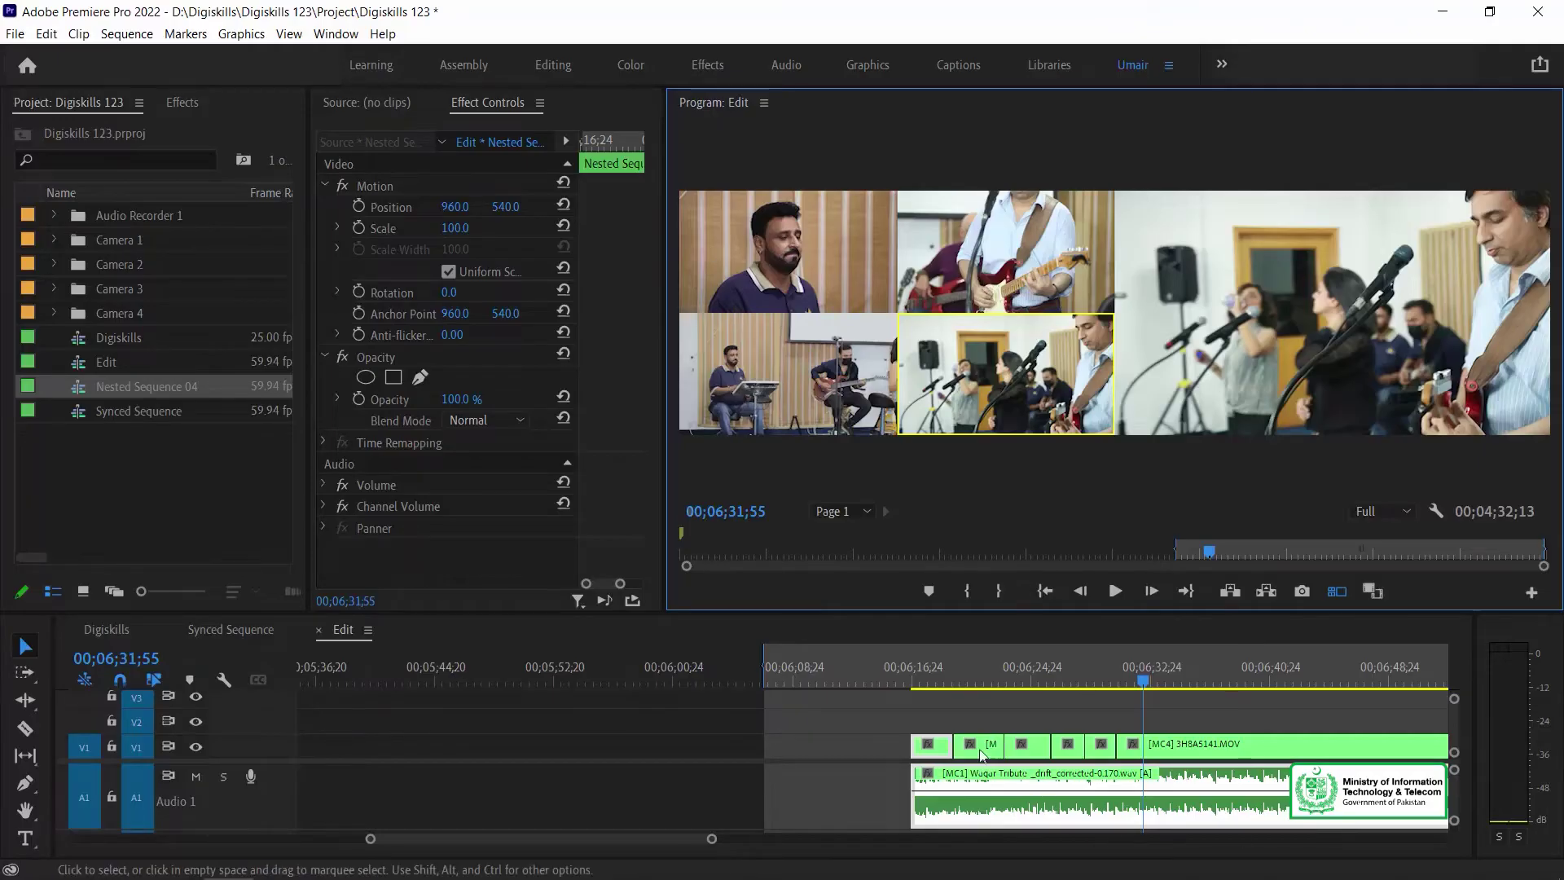
Step: Play back the live-switched section to review the camera cuts on V1
click(945, 709)
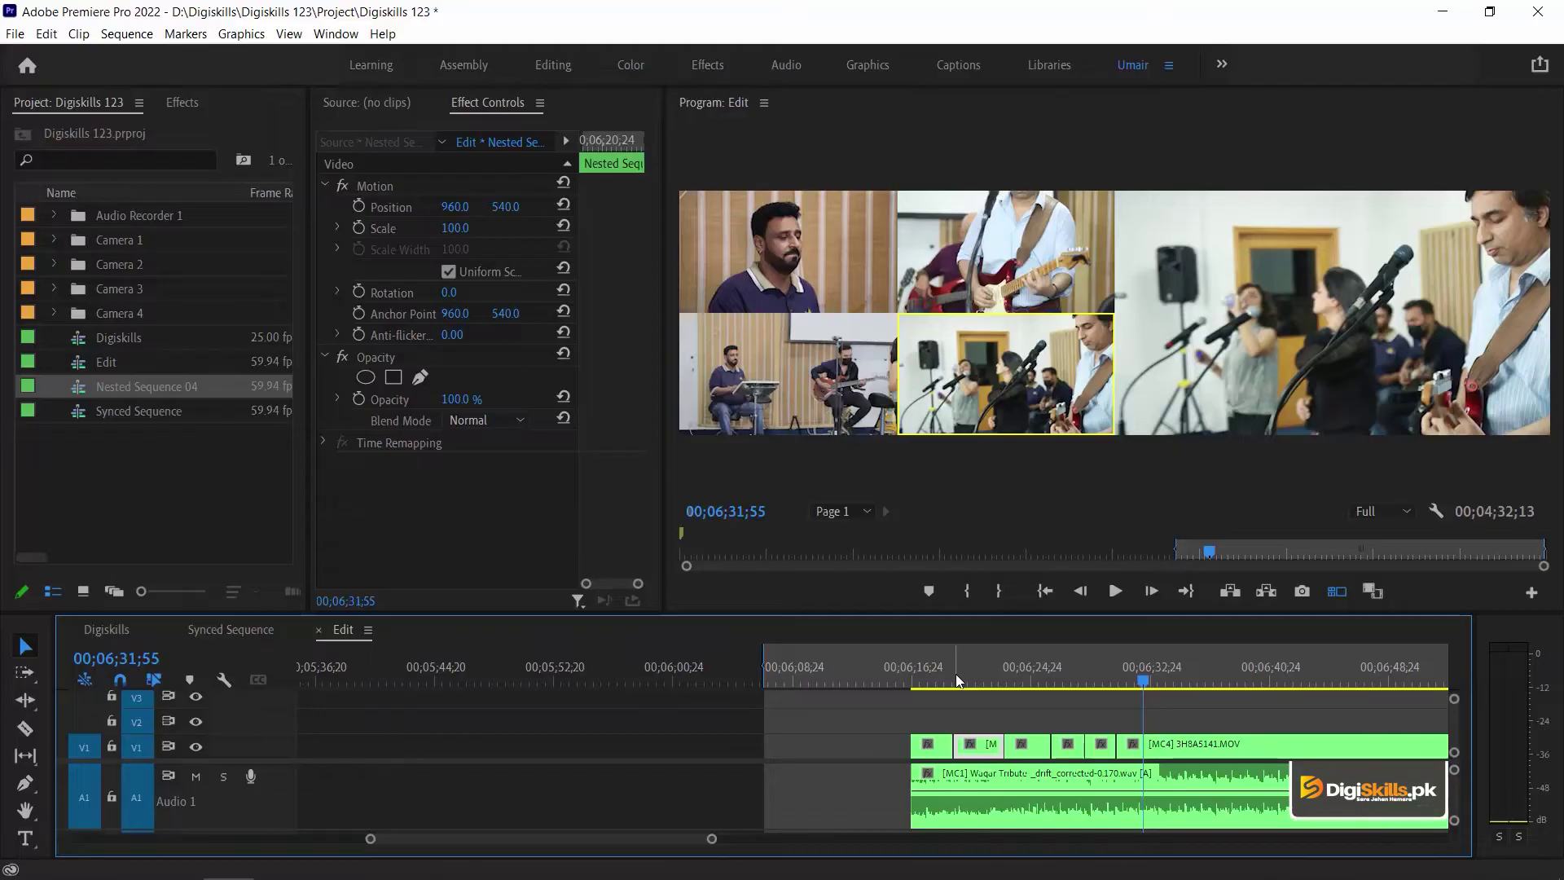
click(934, 668)
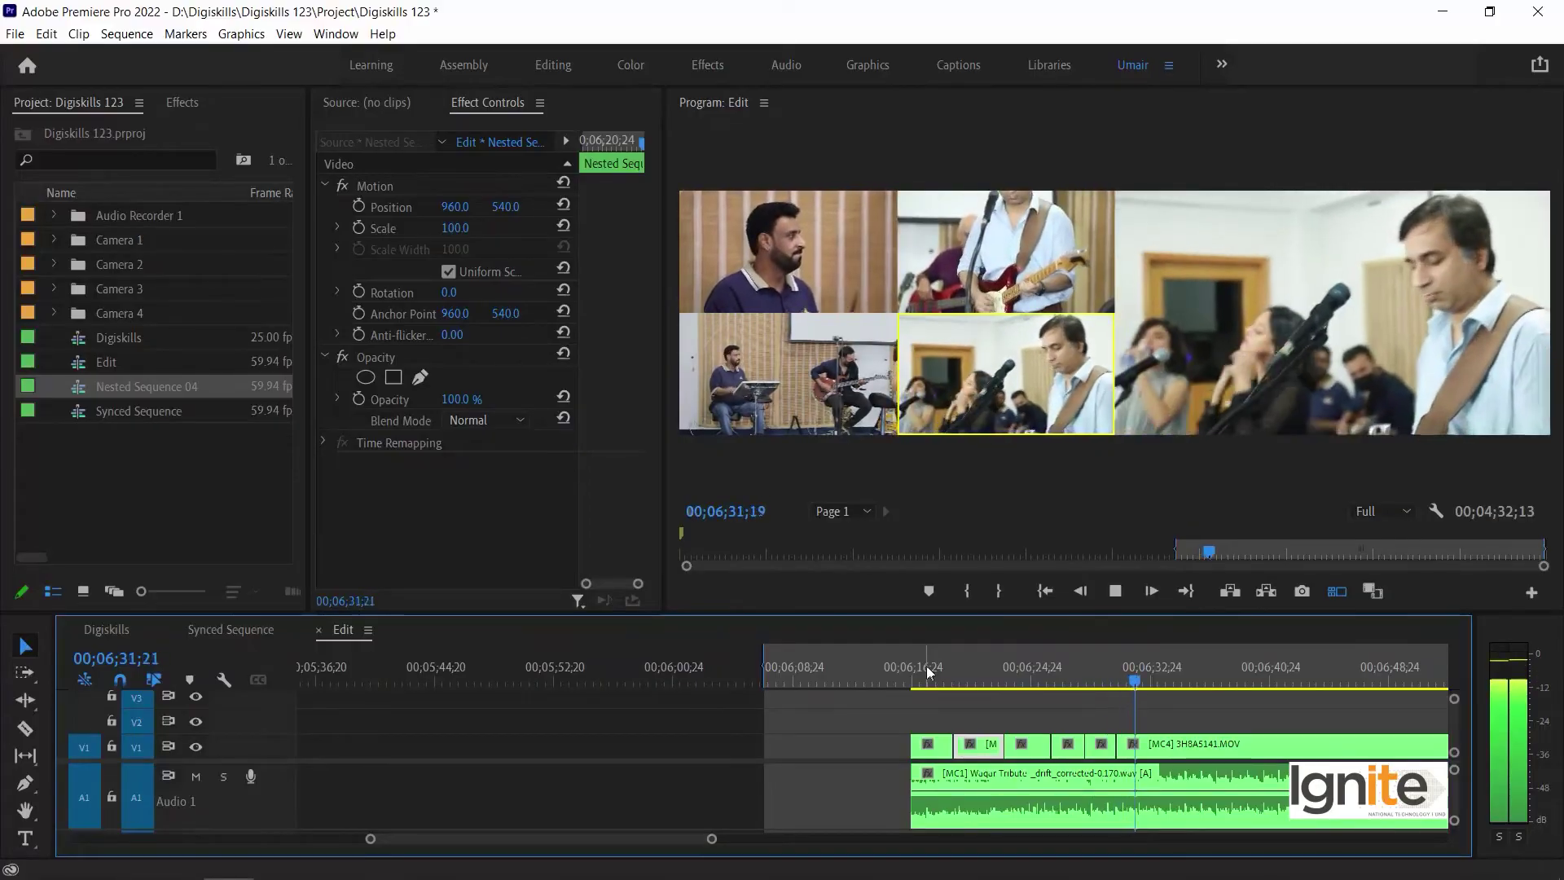
click(974, 668)
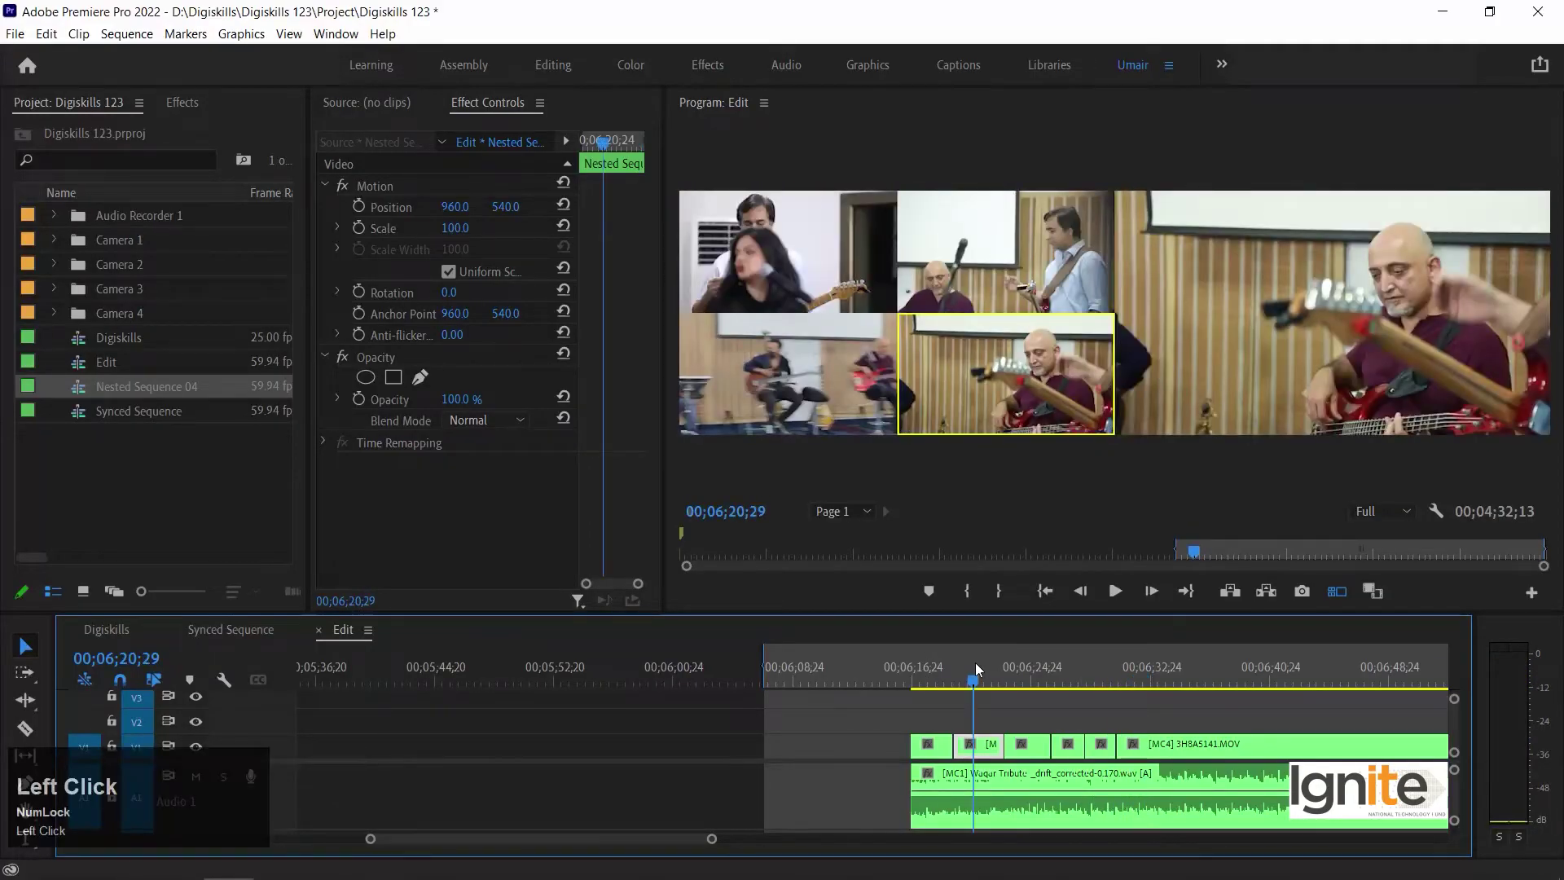
Step: Roll the cut between the second clip (camera 4) and the third clip (camera 2) back to 00;06;21;31
key(=)
key(Up)
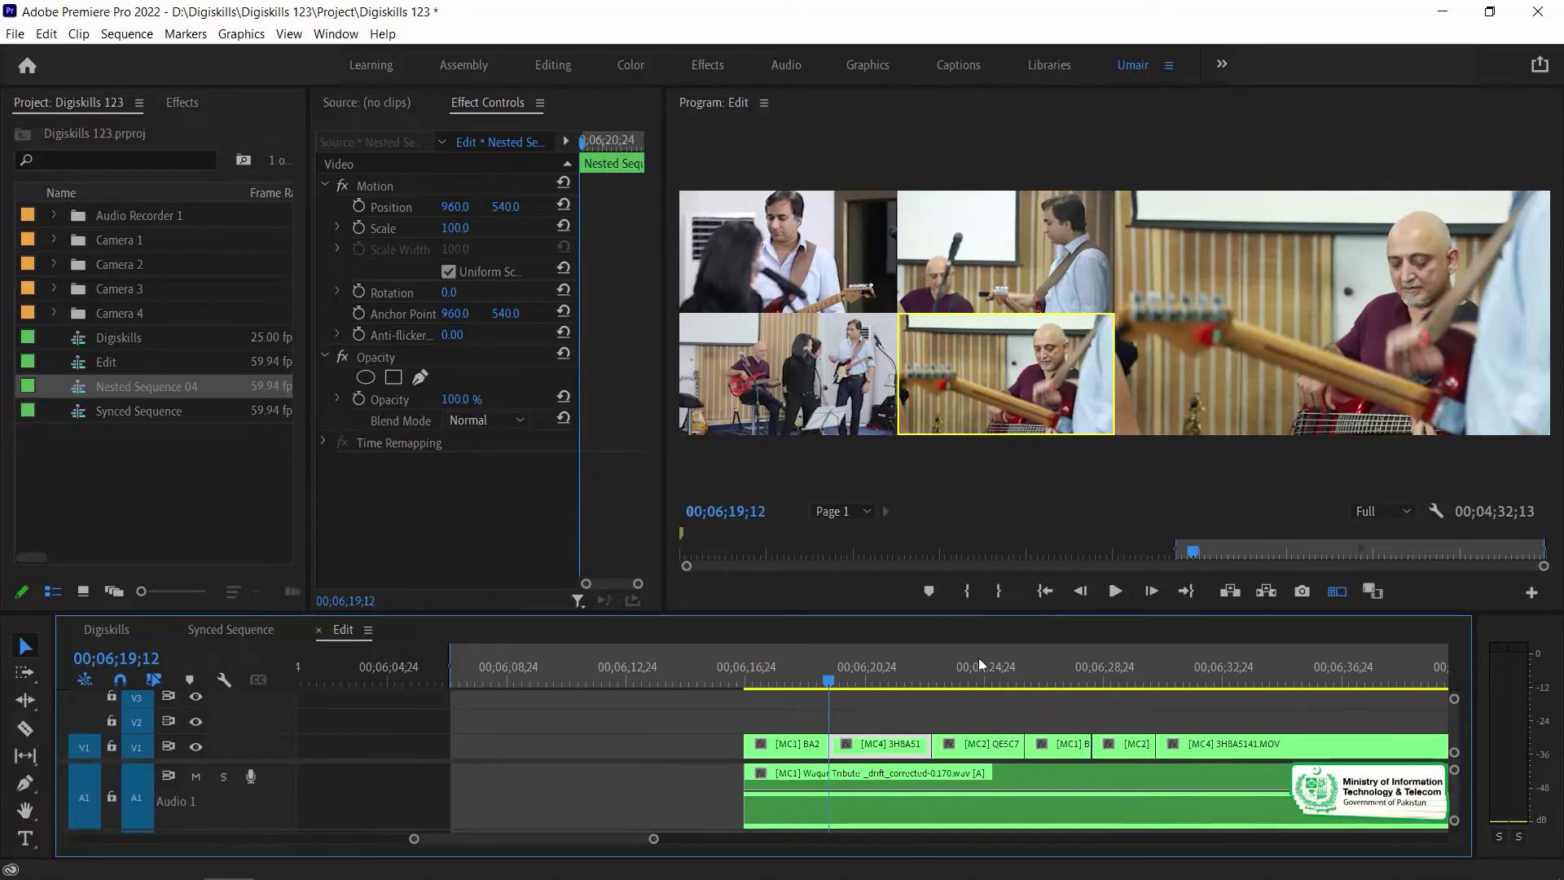
drag(855, 673, 899, 667)
drag(931, 744, 900, 745)
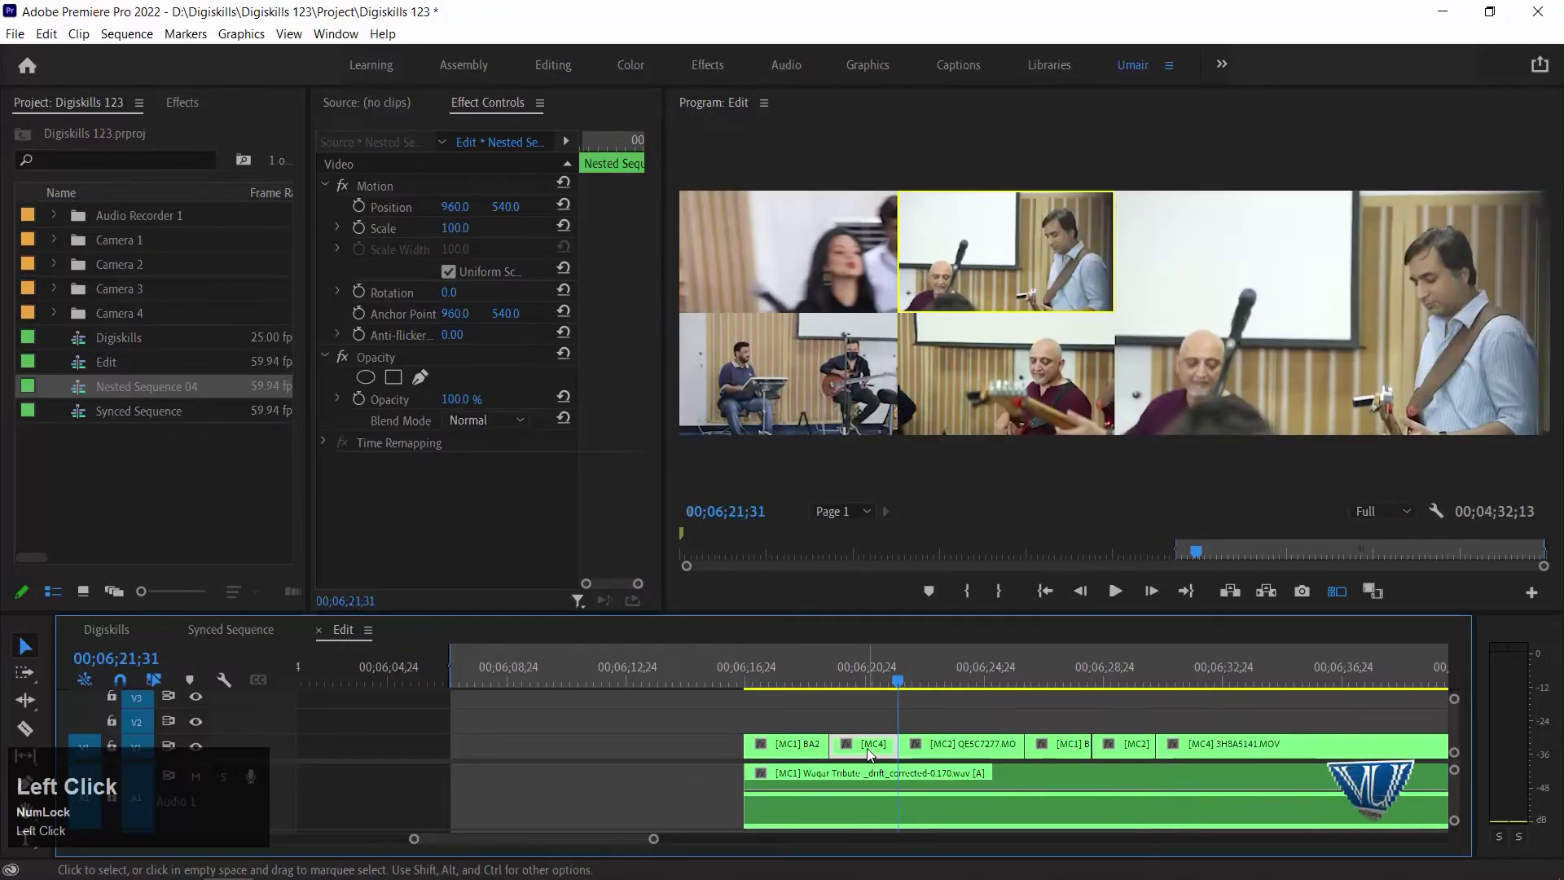
Step: Split the third clip (camera 2) at 00;06;23;49 and switch its first part to camera 3
key(space)
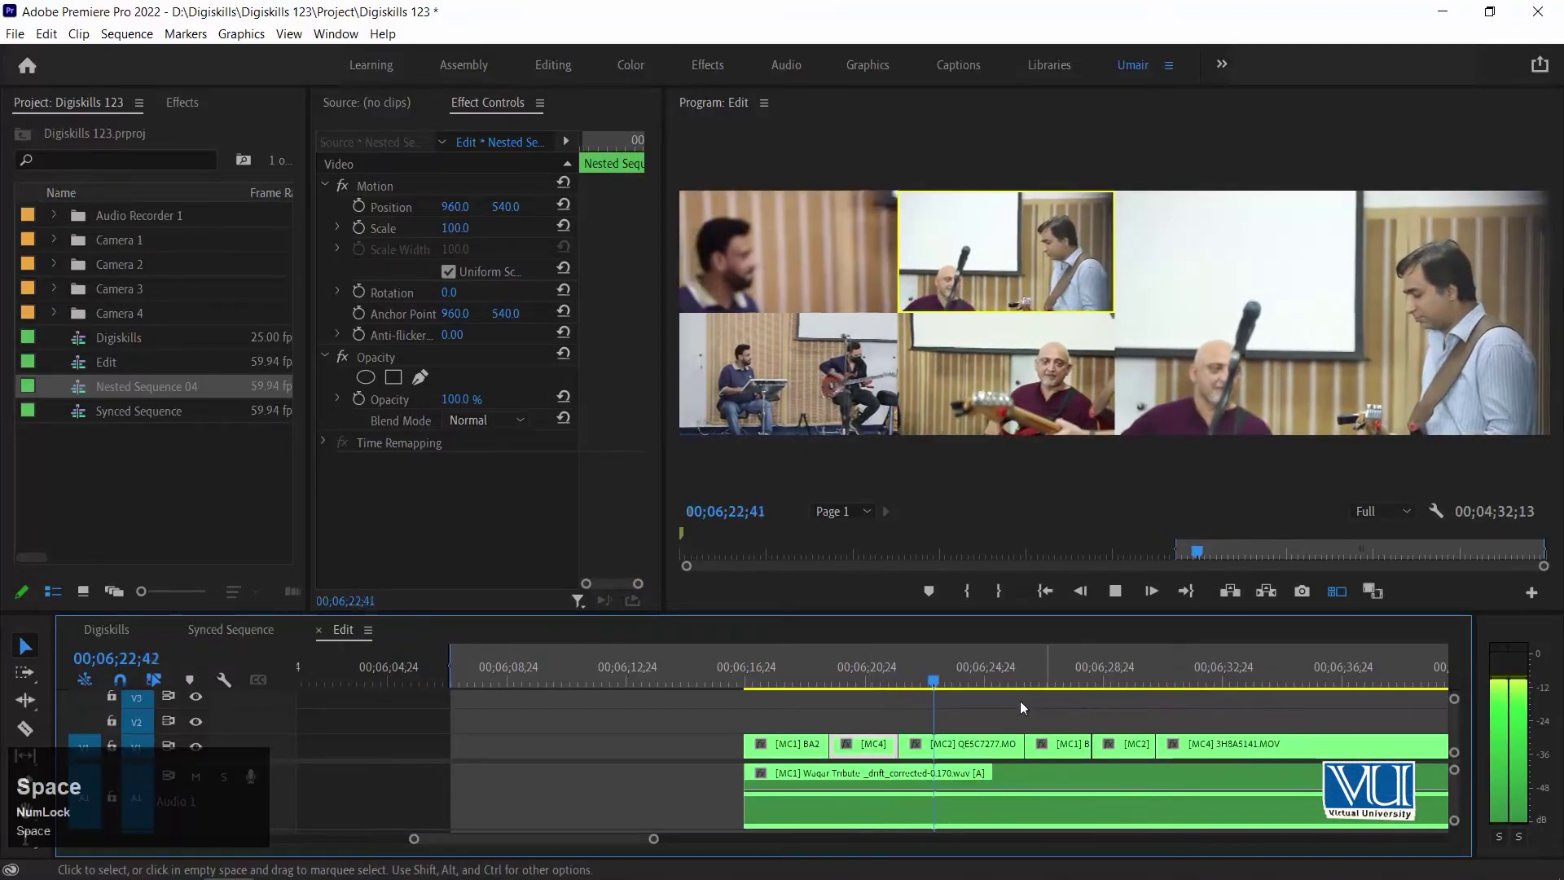
click(965, 748)
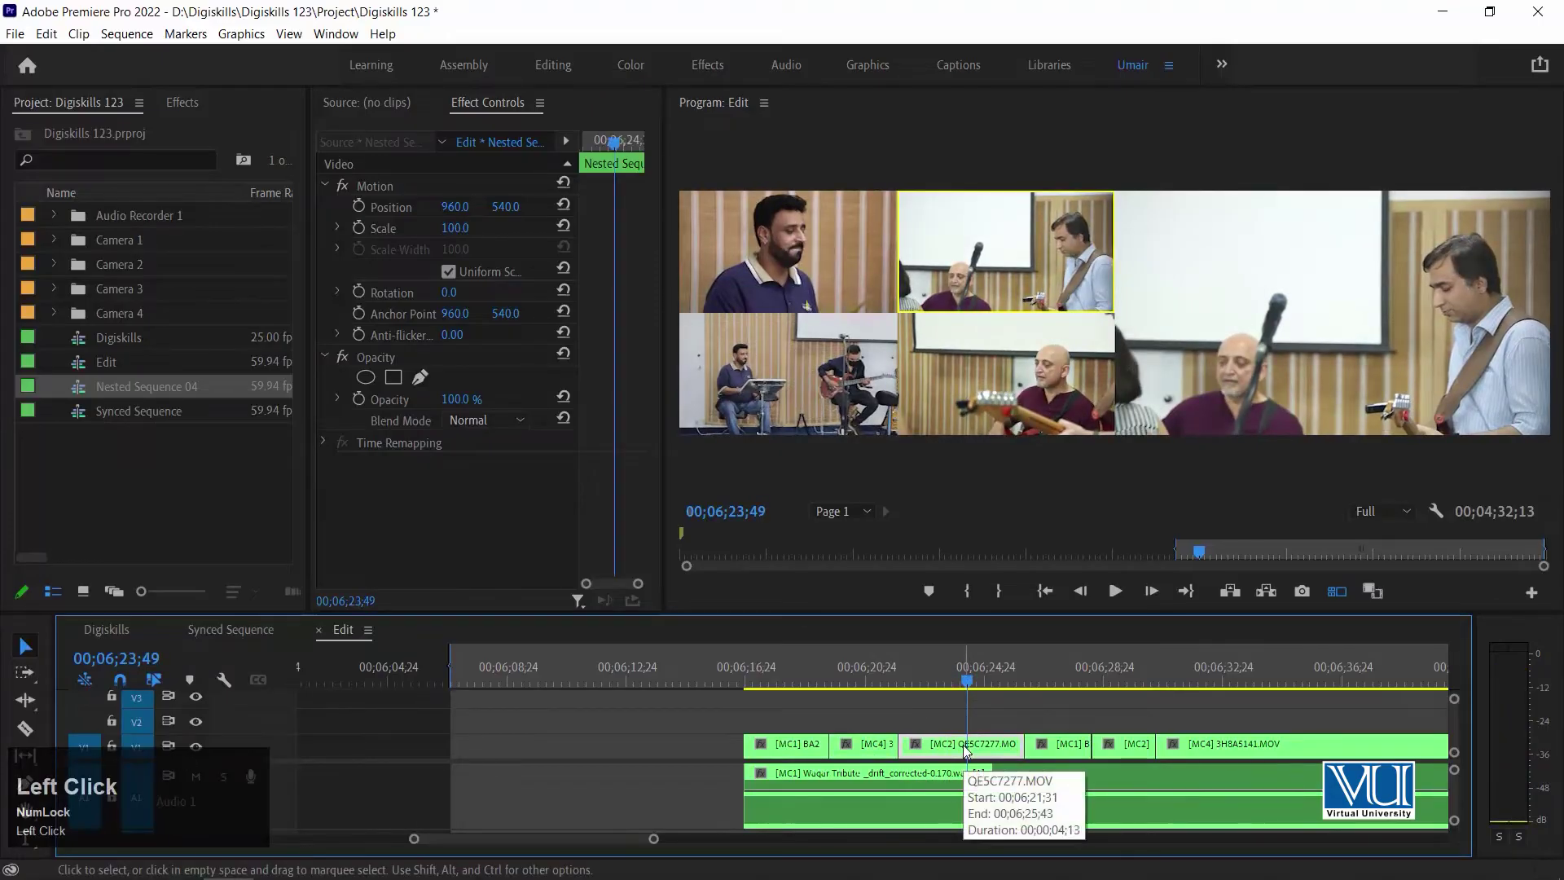
key(ctrl+k)
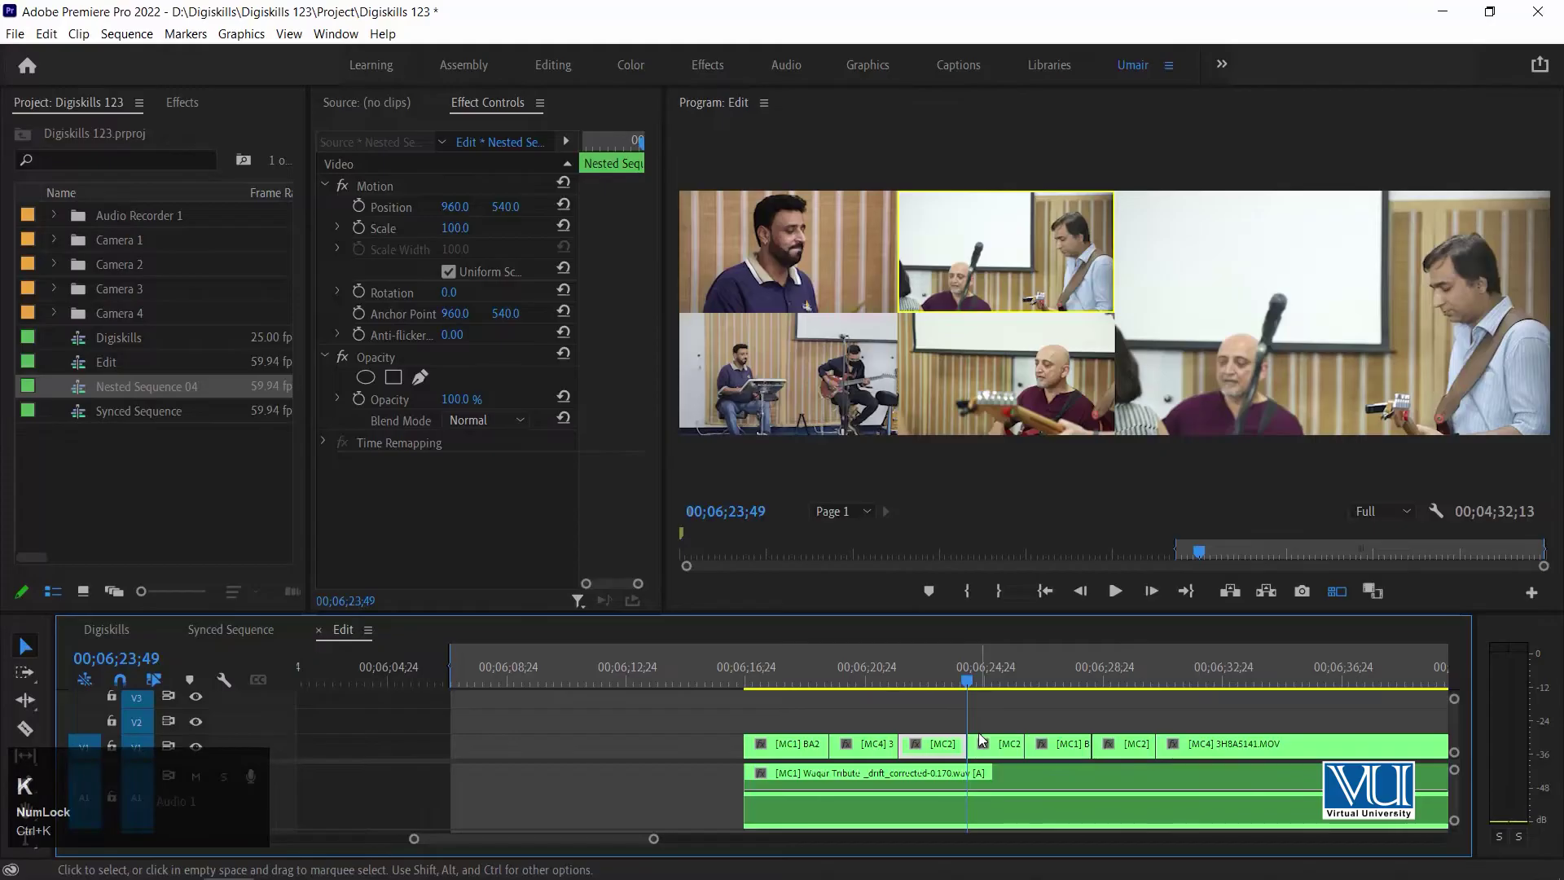
click(892, 680)
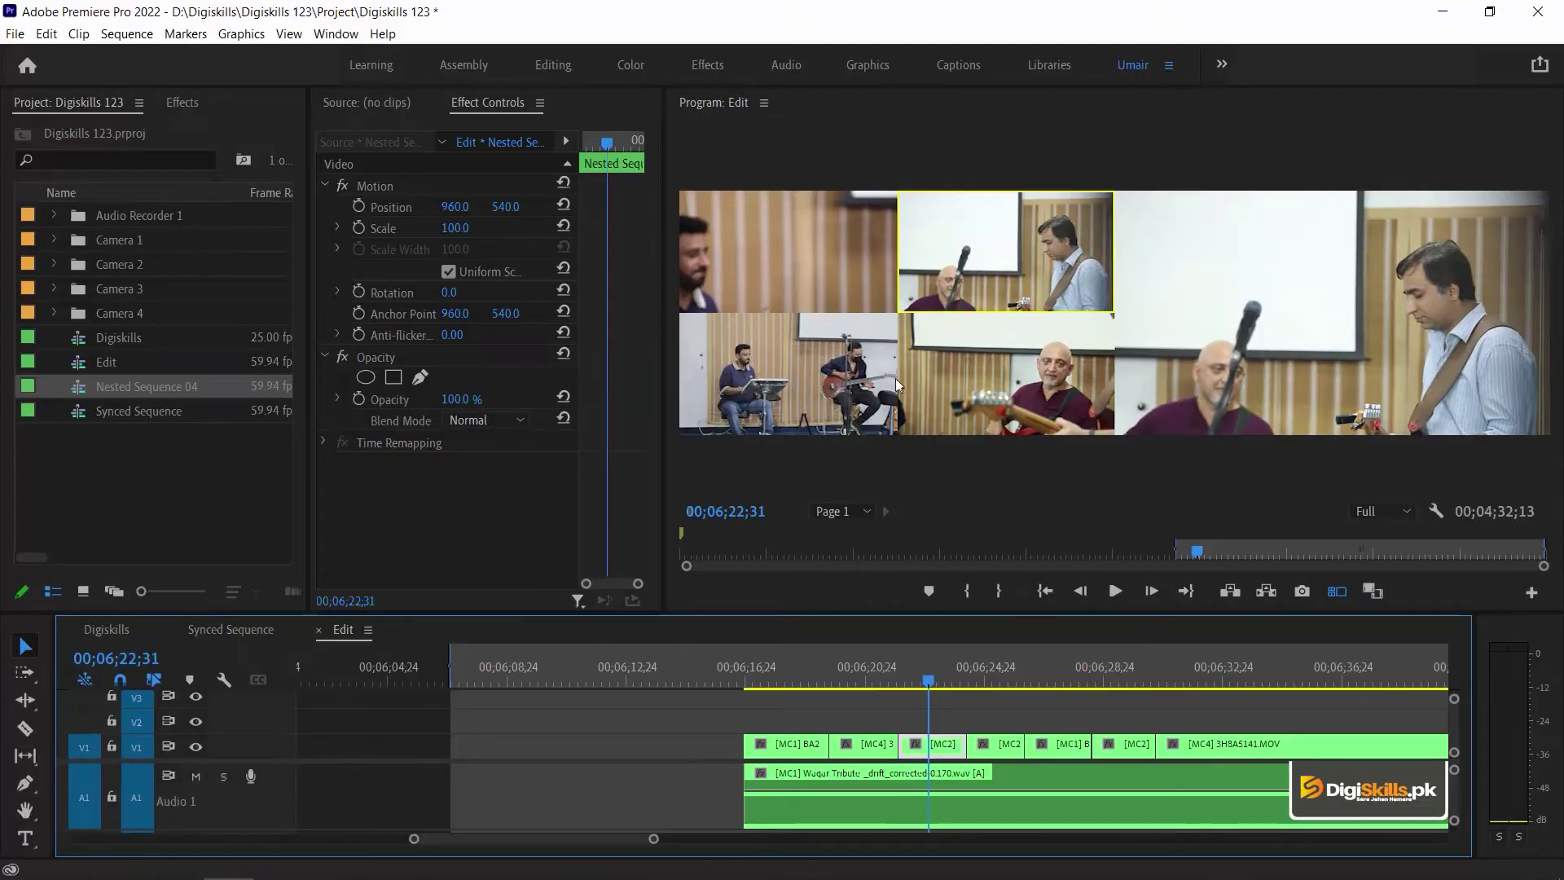
click(820, 379)
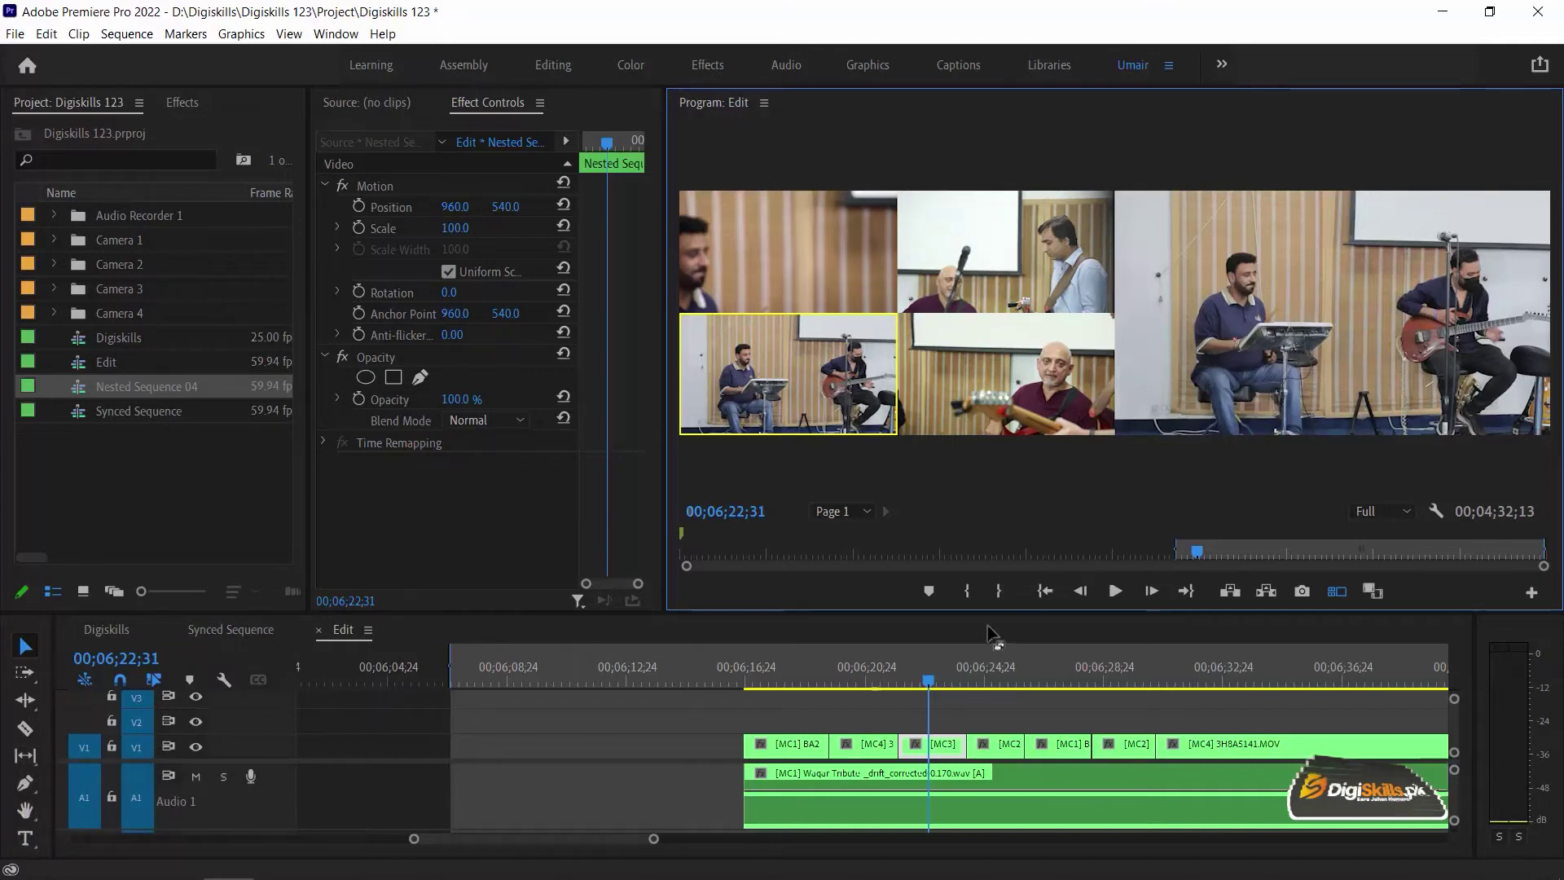
Step: Play back the adjusted cuts to check the camera changes, and clear the clip selection
click(879, 665)
key(space)
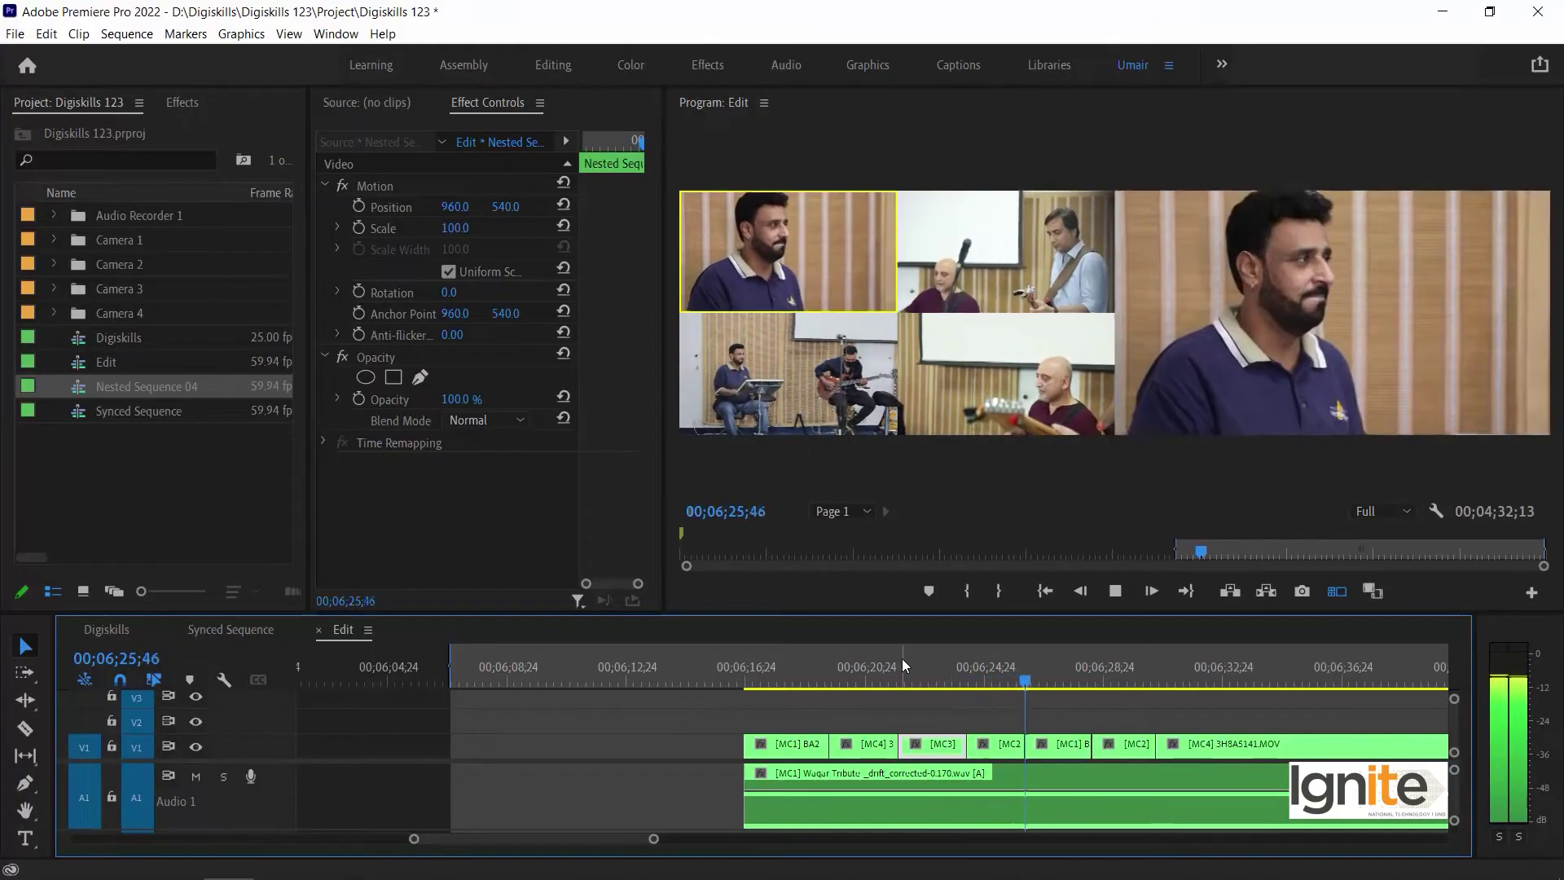
key(space)
click(1096, 665)
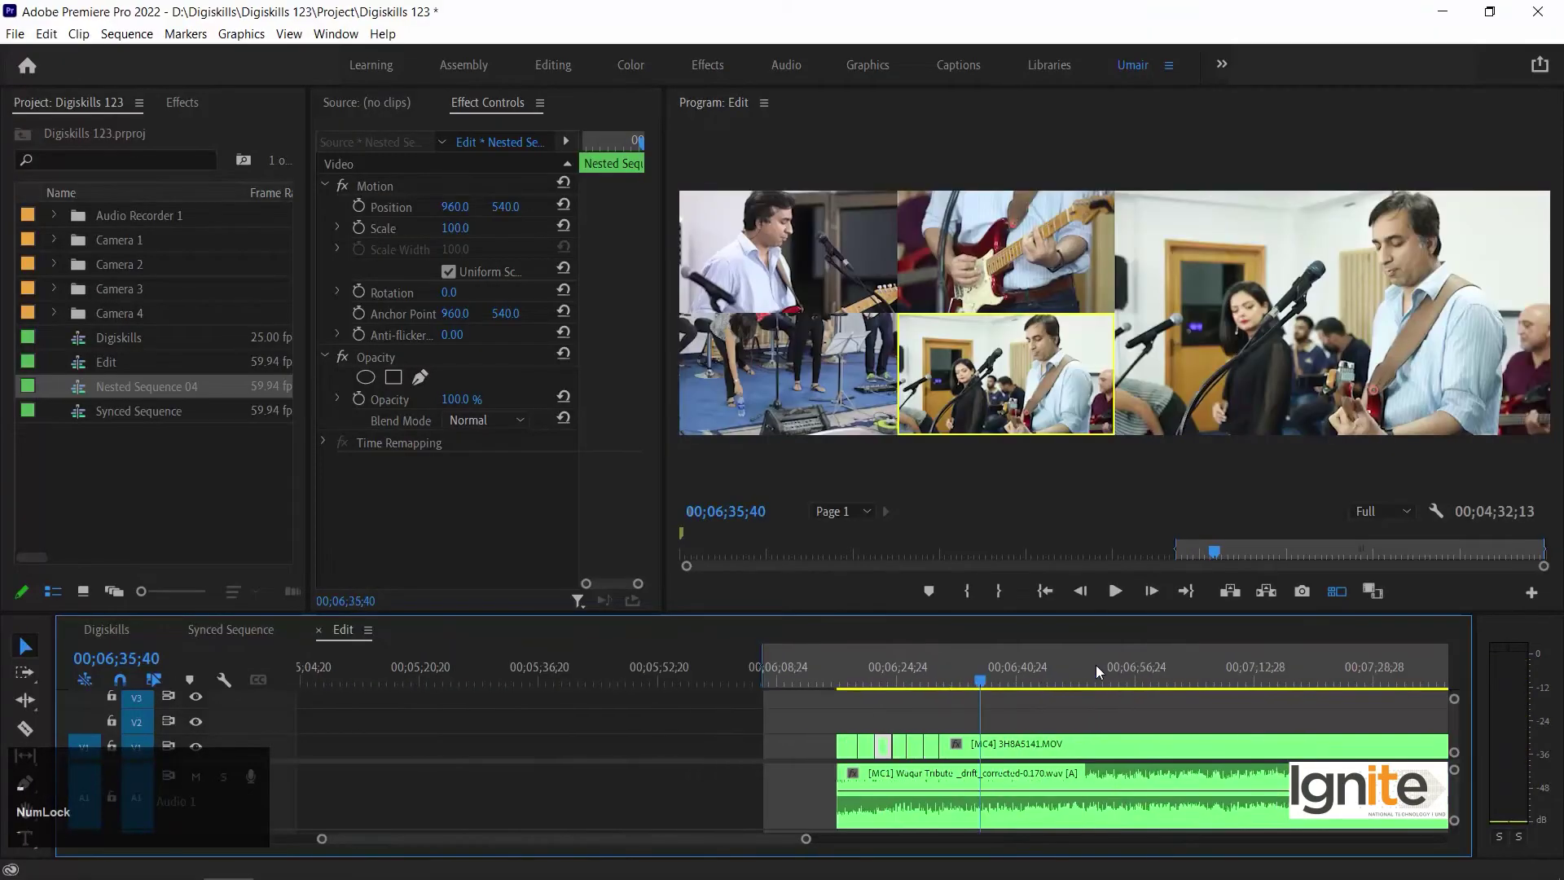
key(minus)
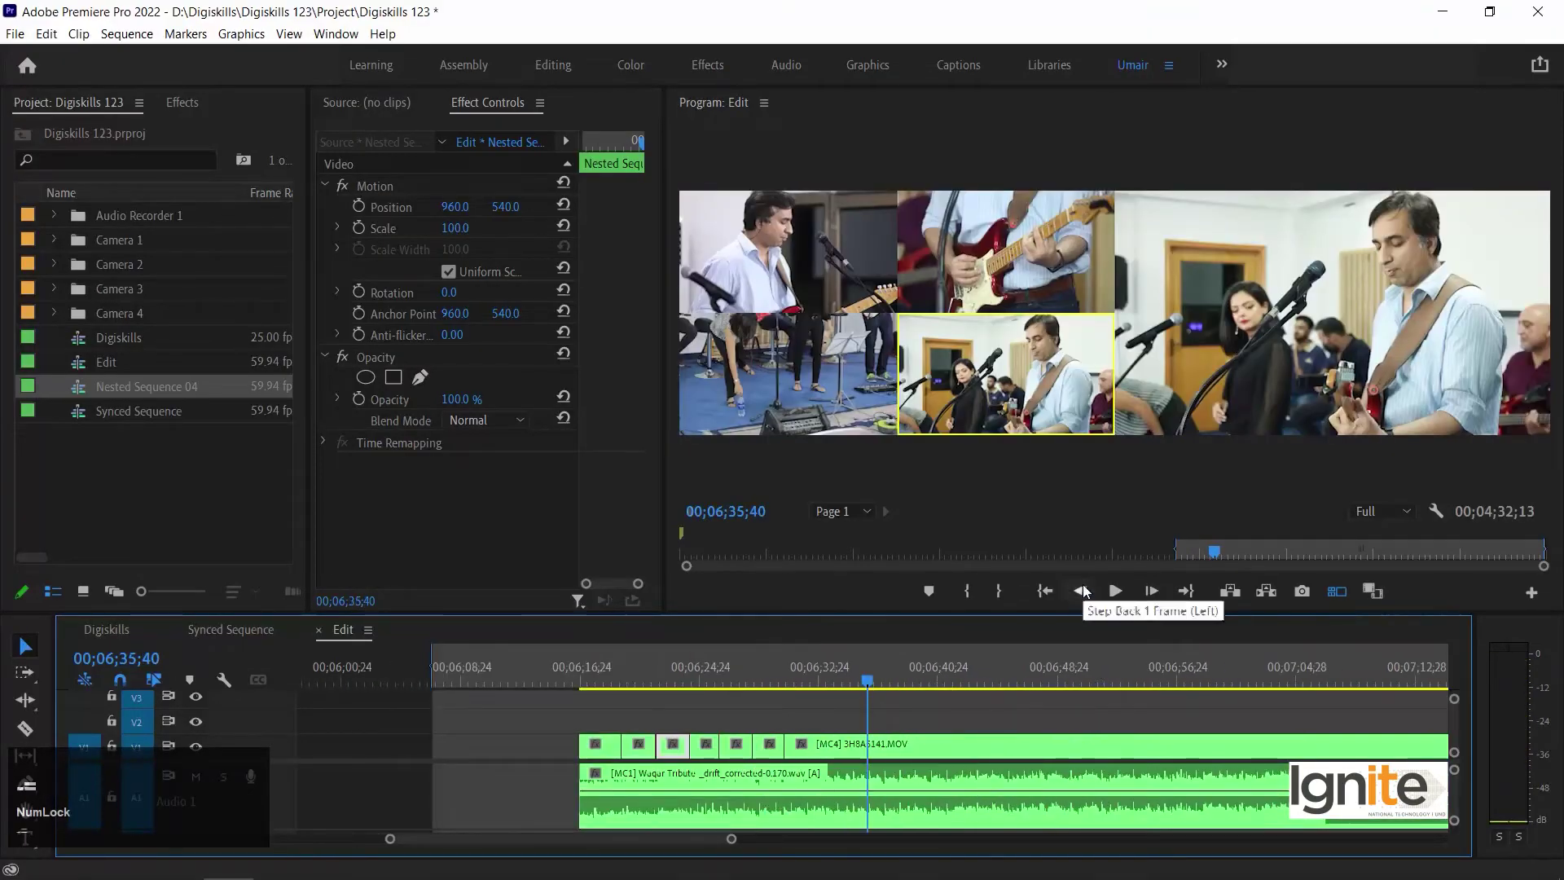
click(902, 711)
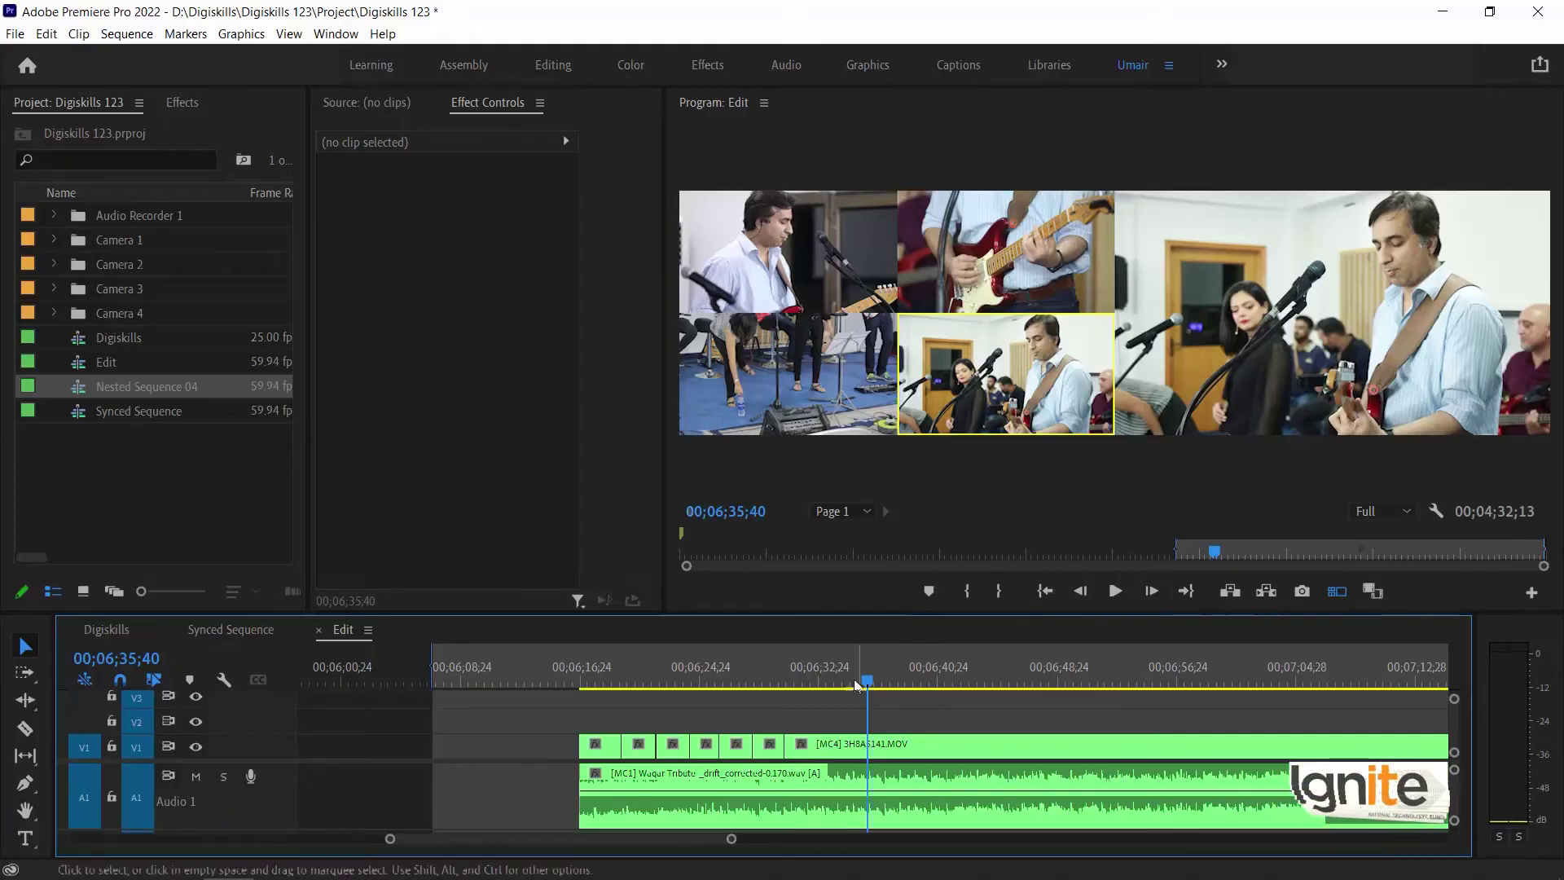
Step: Switch cameras live during playback from 00;06;30;09 to 00;06;54;44, in the order 2, 3, 1, 2, 3, 1, 2, 4, 1, 2
click(786, 683)
key(Num_Lock)
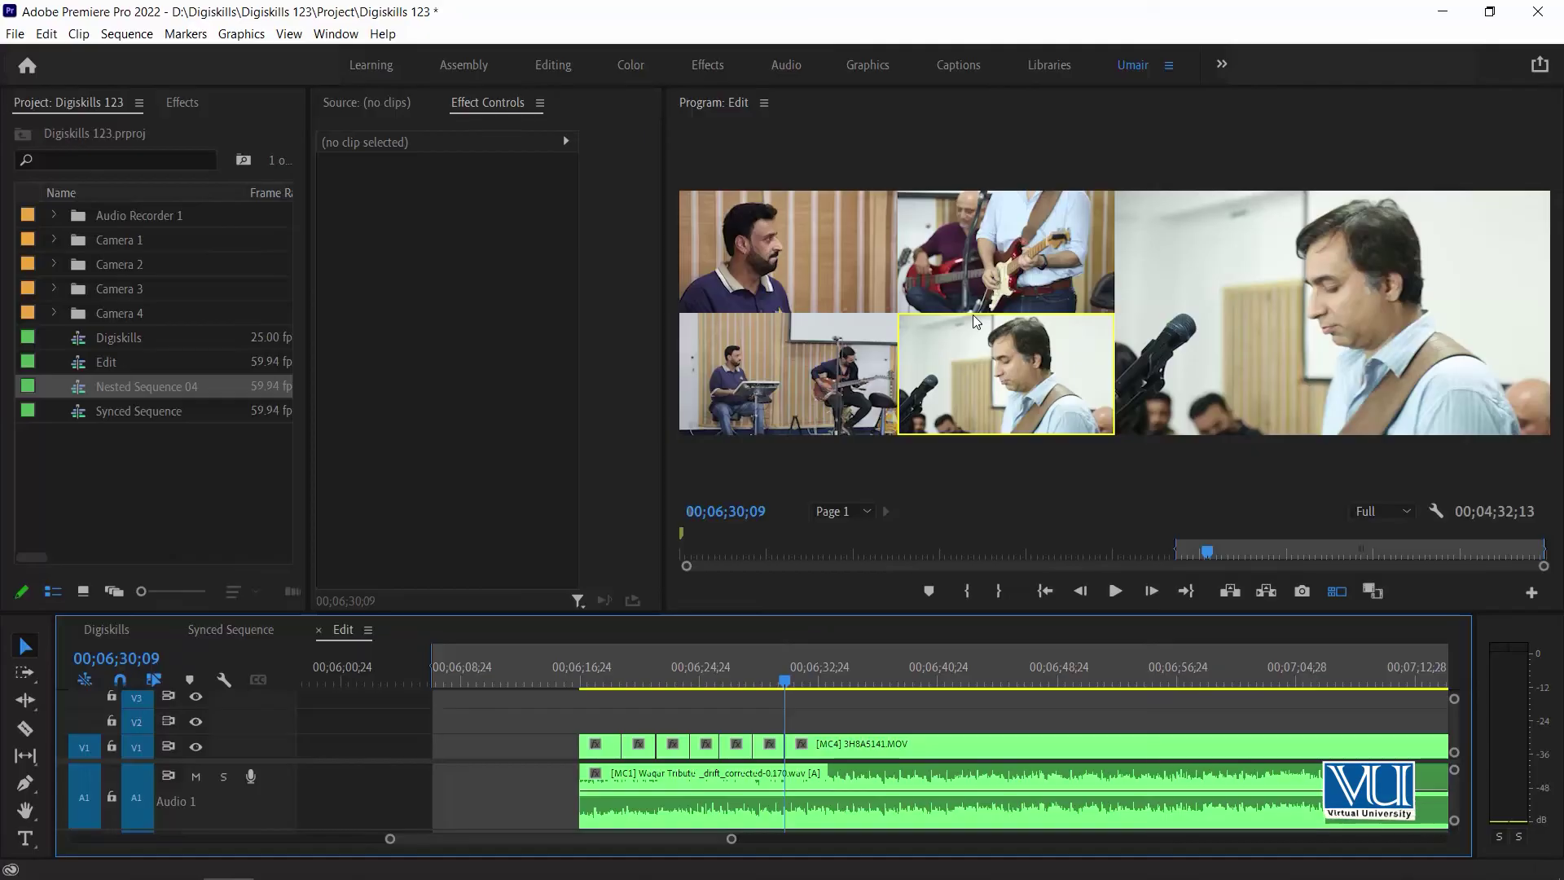
key(space)
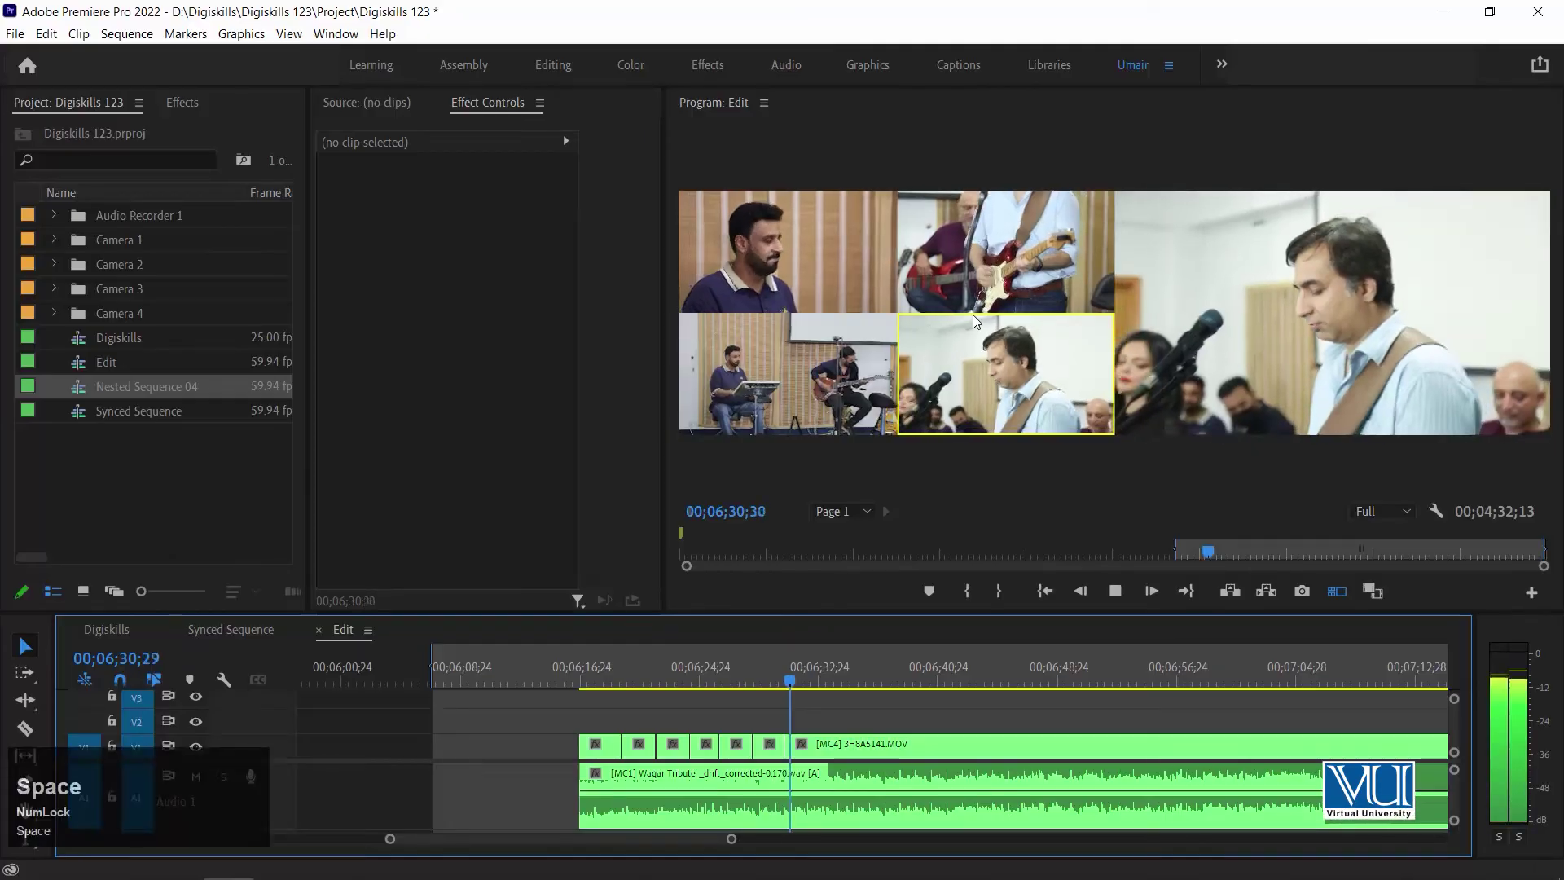
key(2)
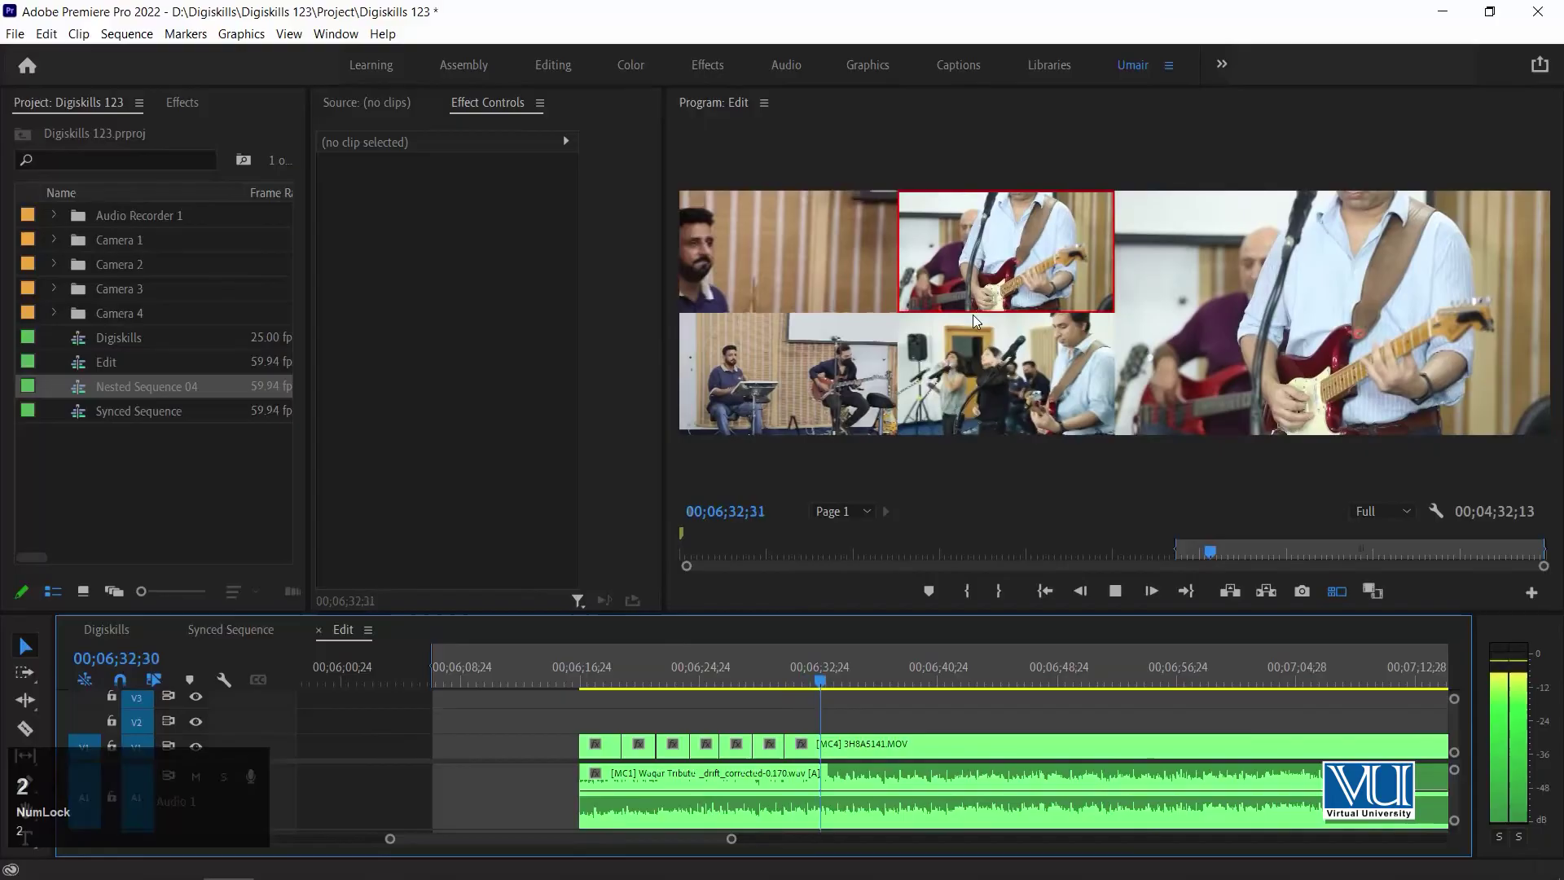
key(3)
key(1)
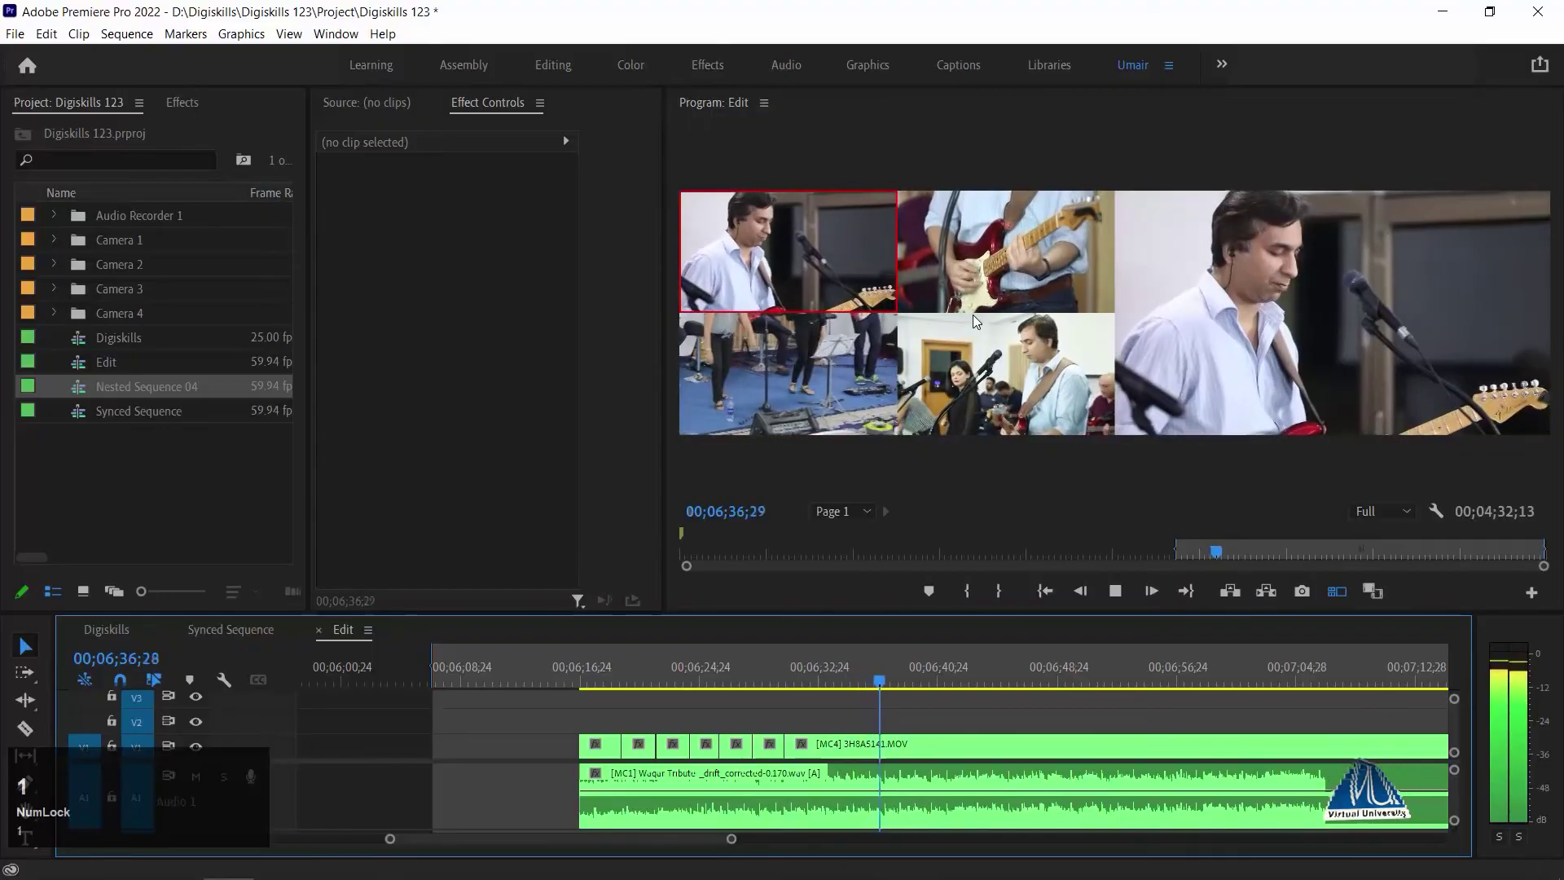
key(2)
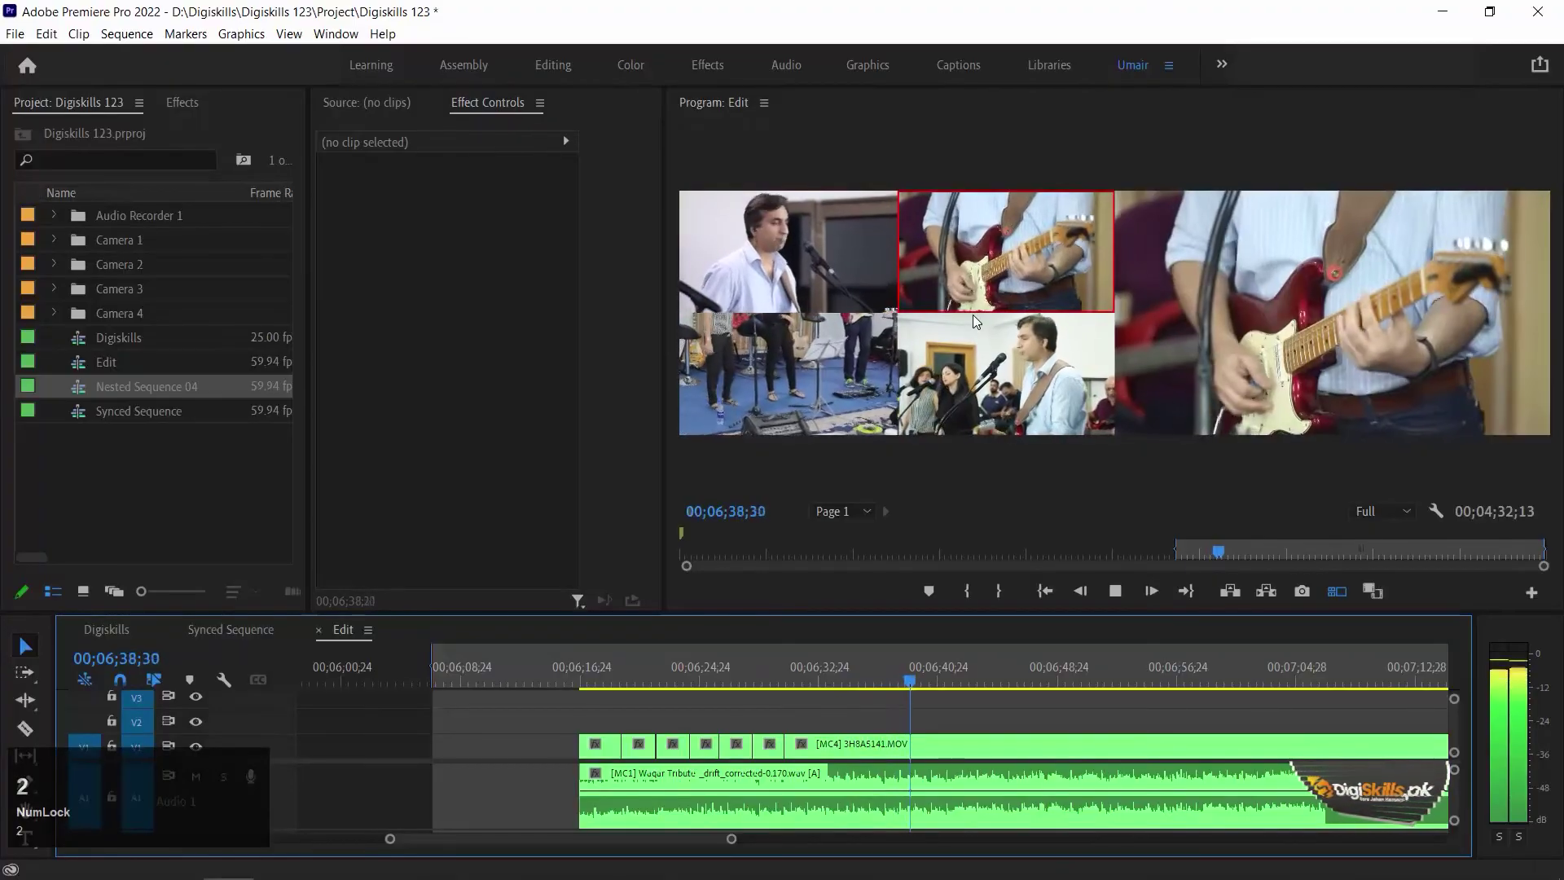
key(3)
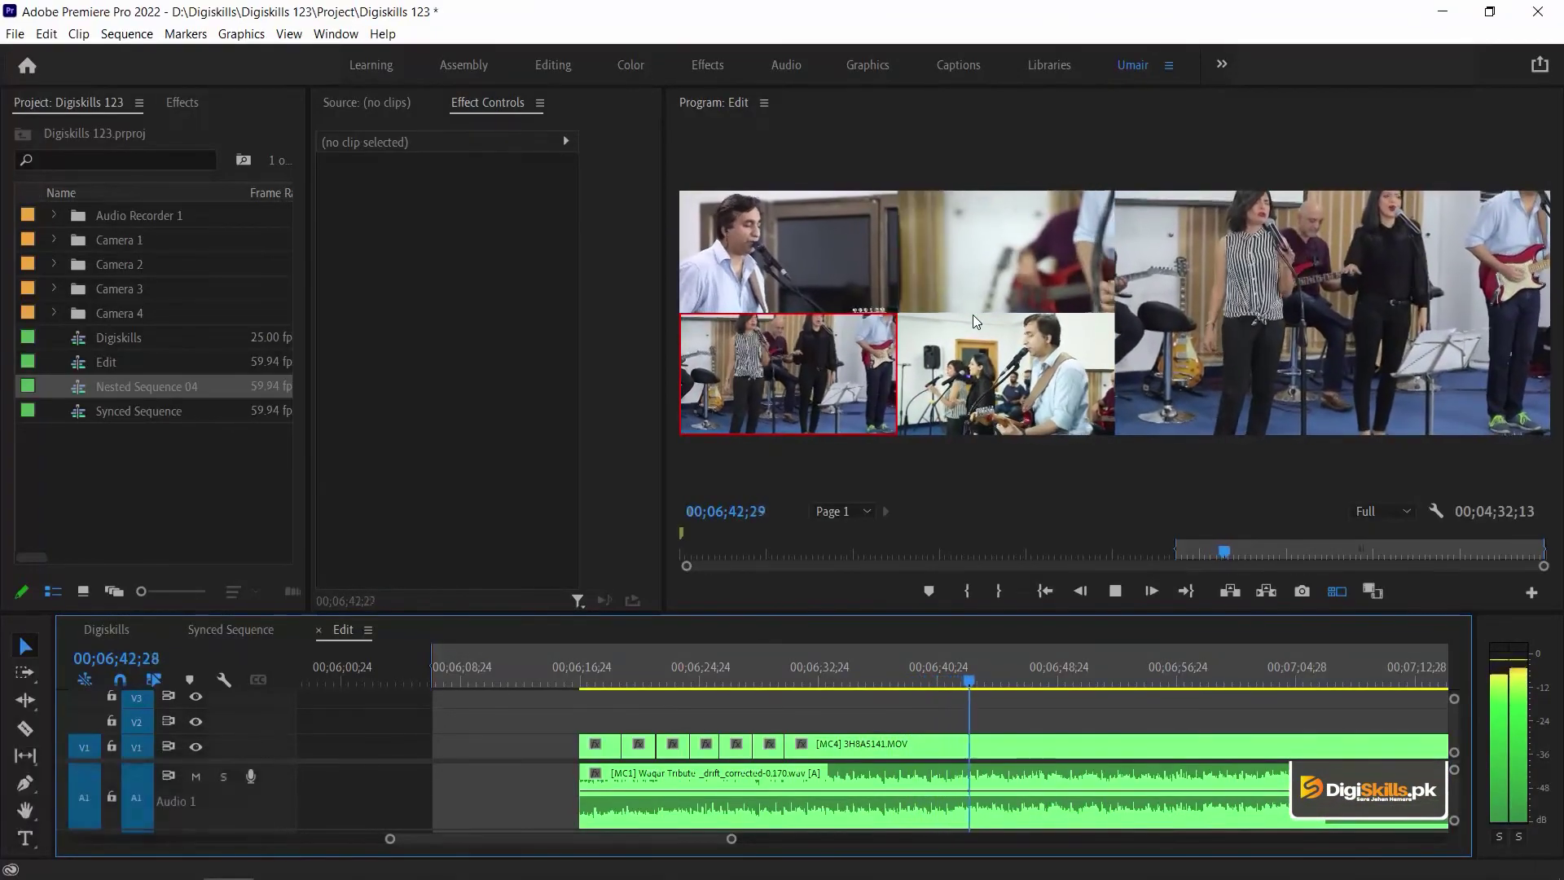
key(1)
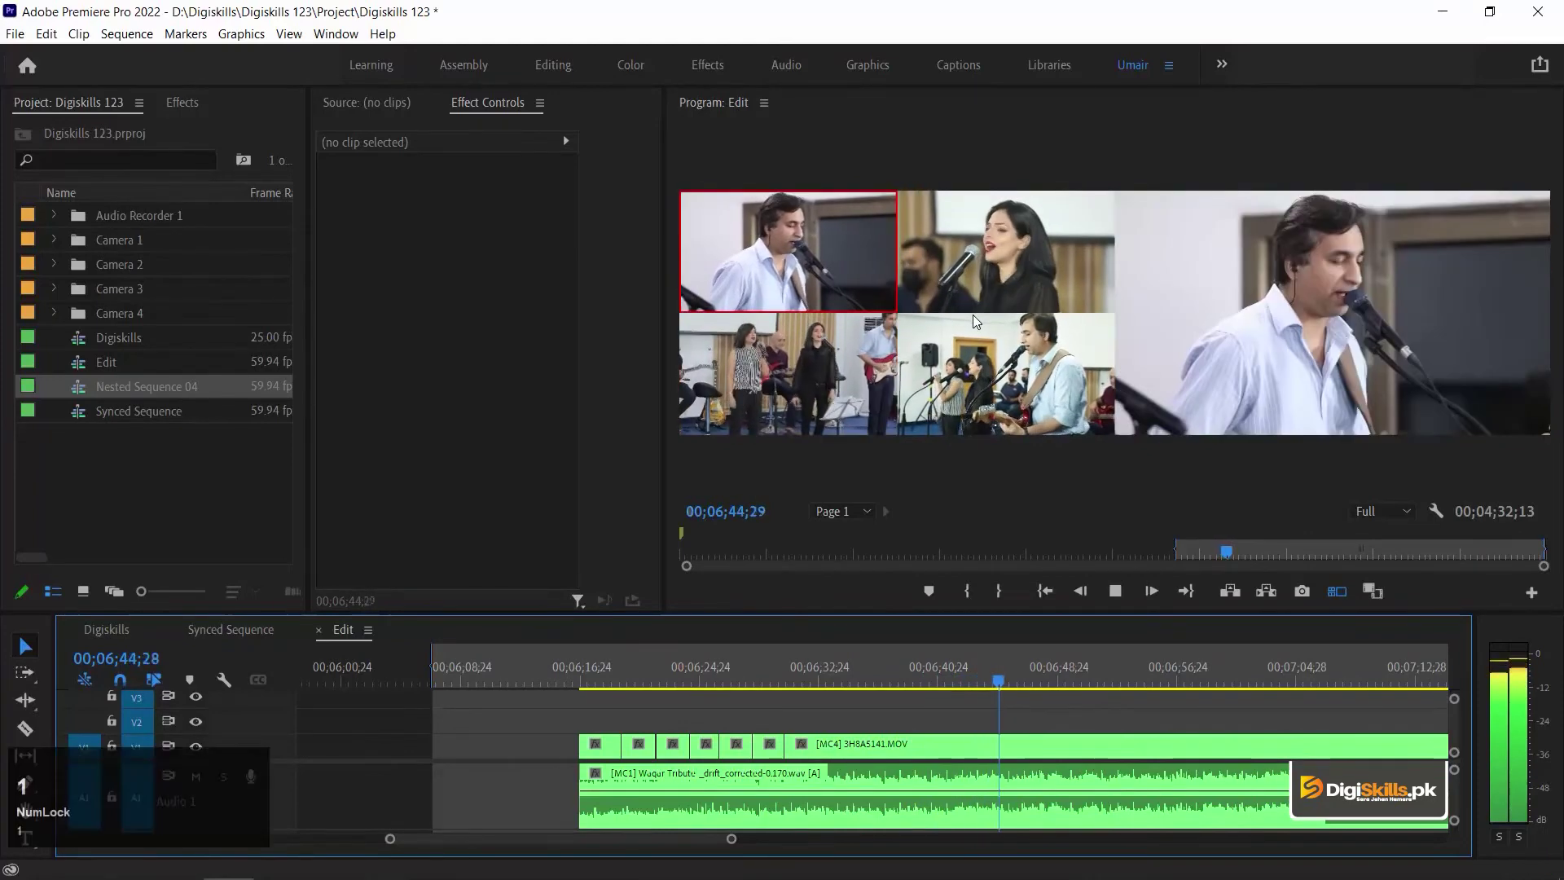
key(2)
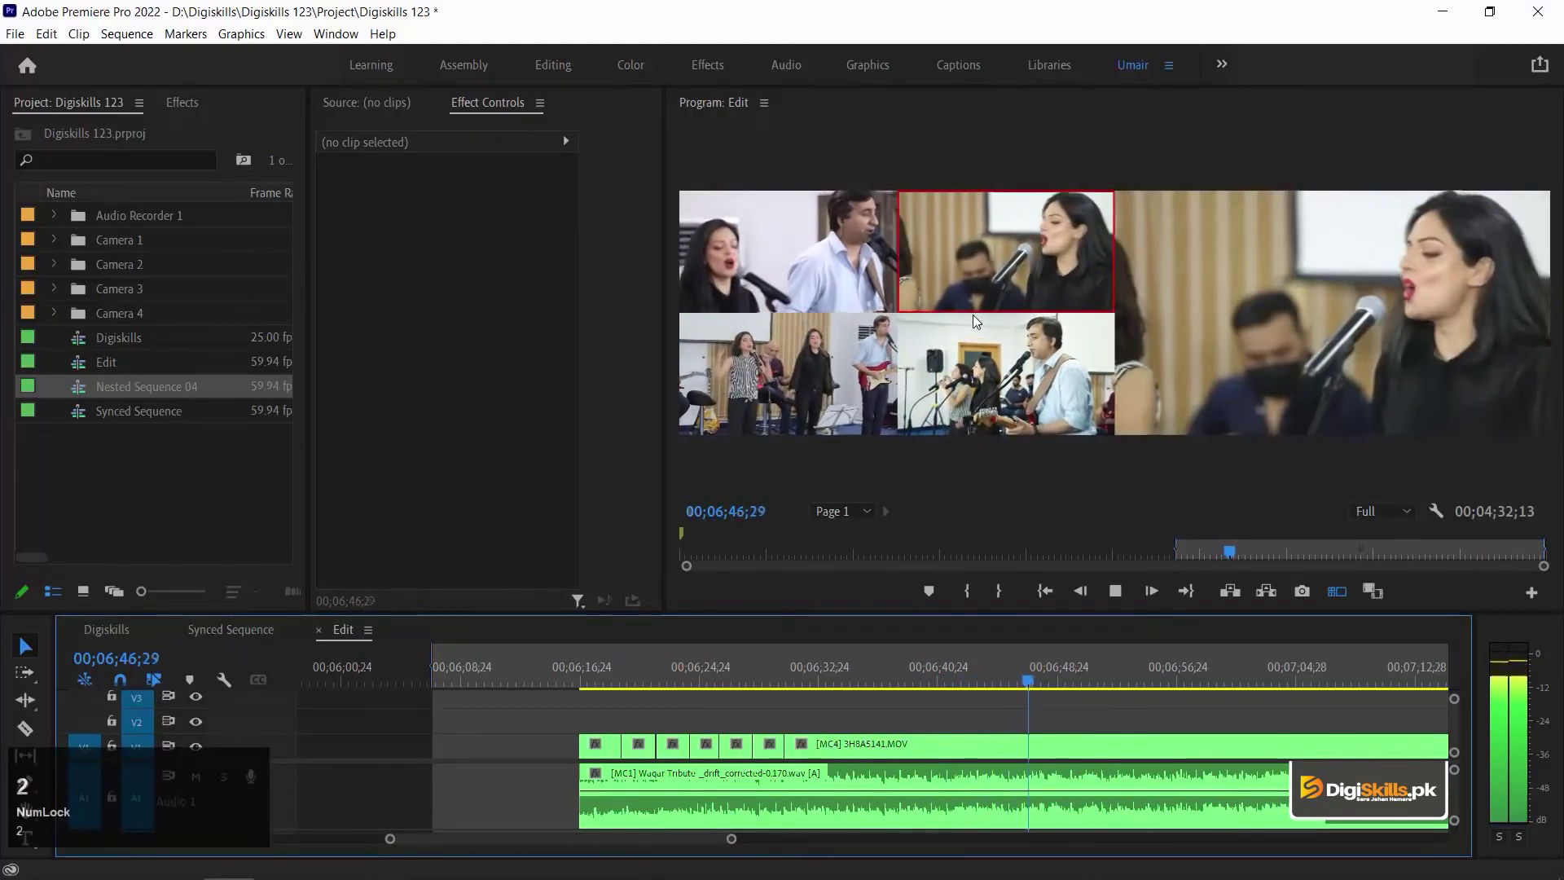
key(4)
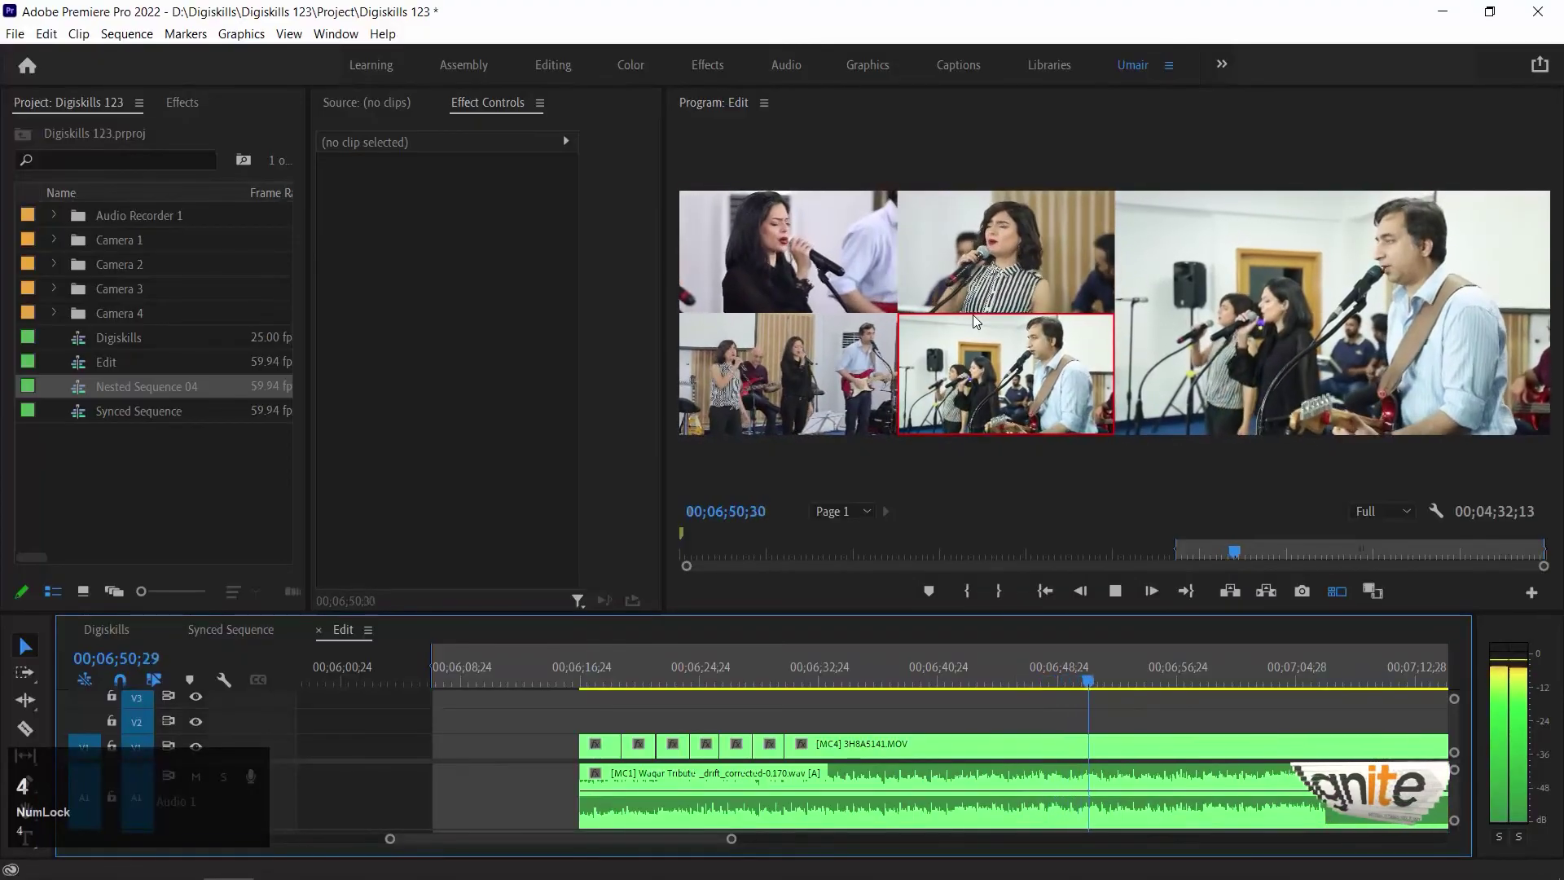
key(1)
key(2)
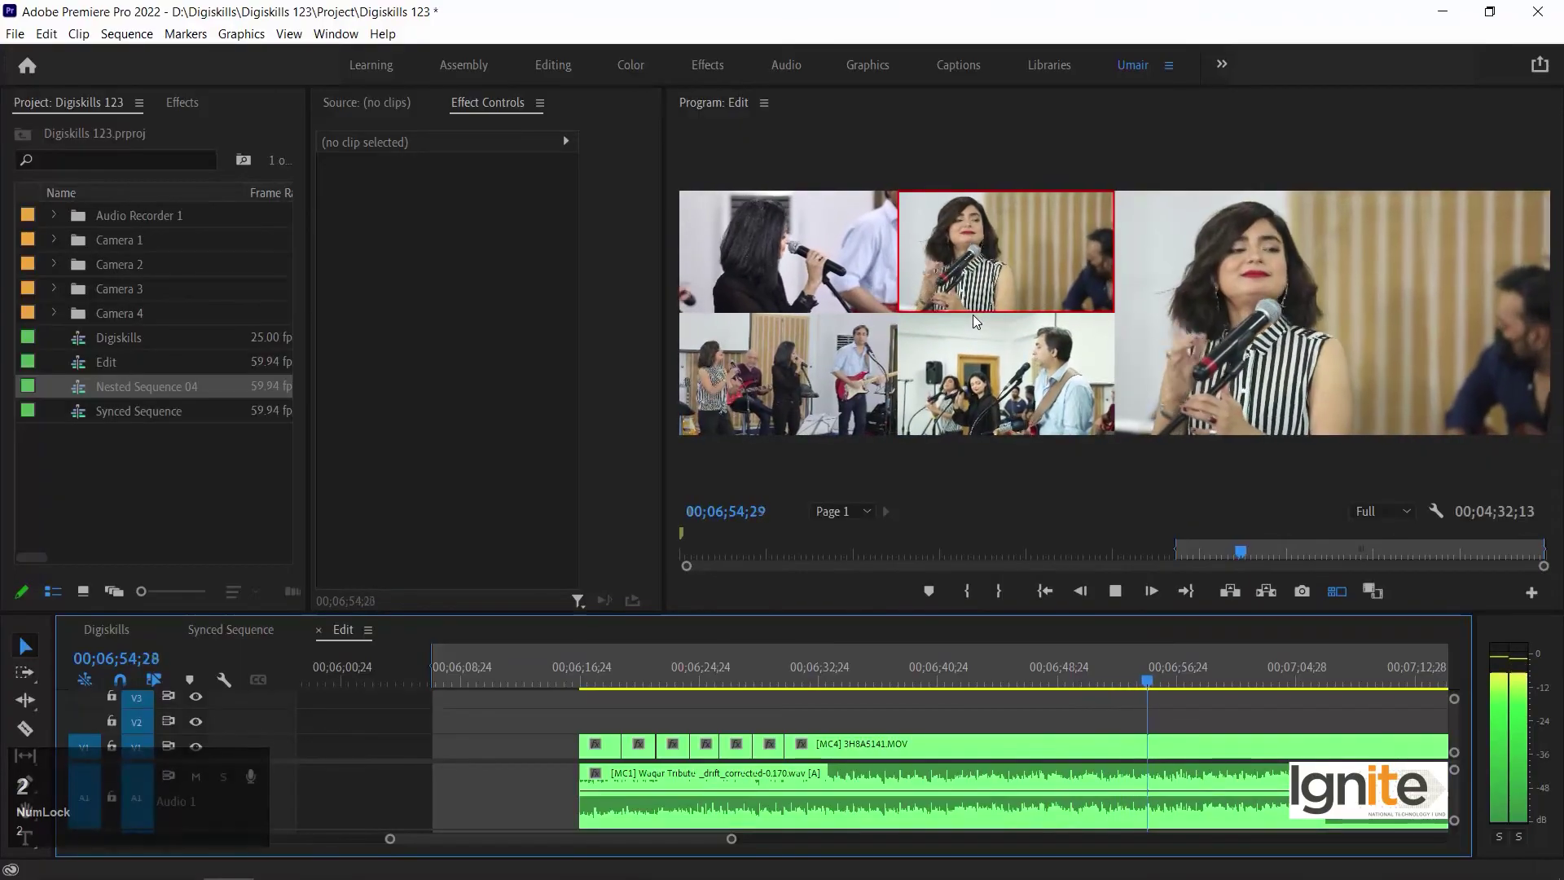
key(space)
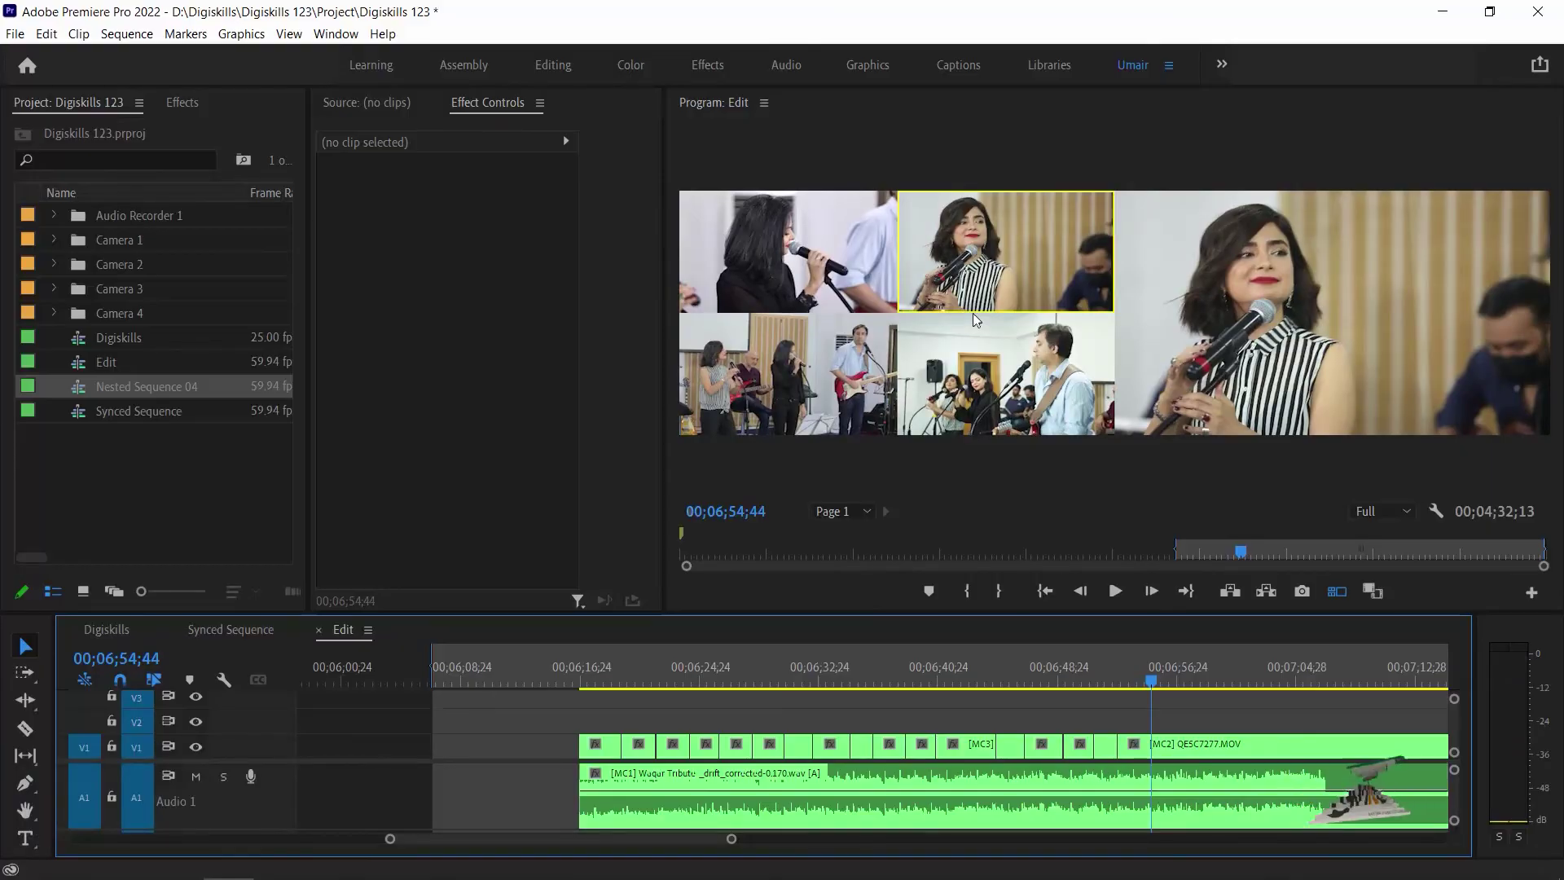
Step: Play back the newly switched cut around 00;06;34 to review the change from camera 2 to camera 3
click(852, 680)
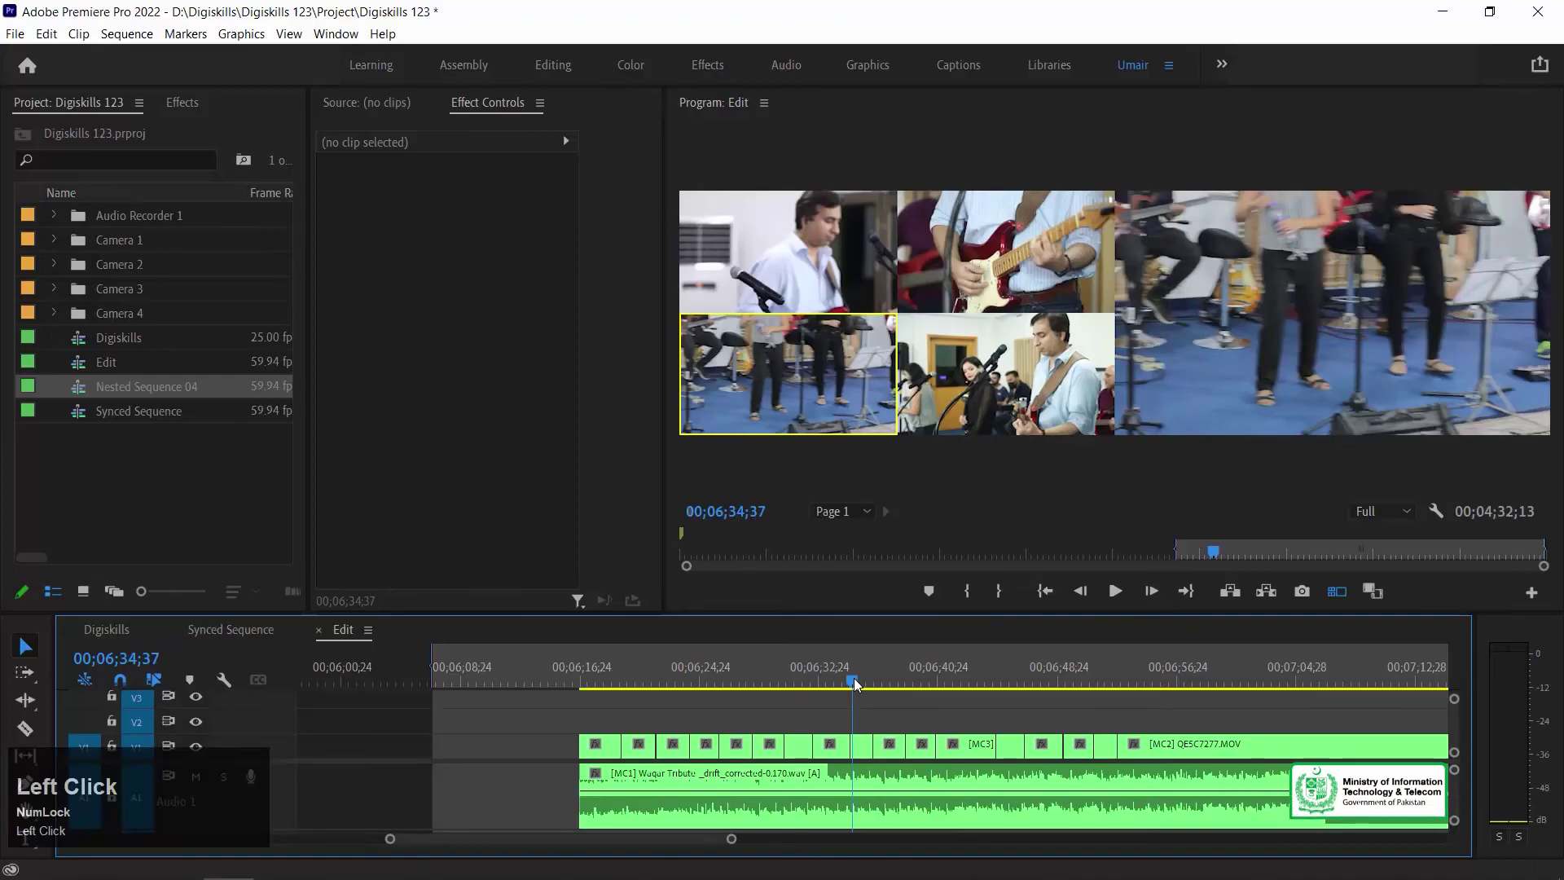
key(=)
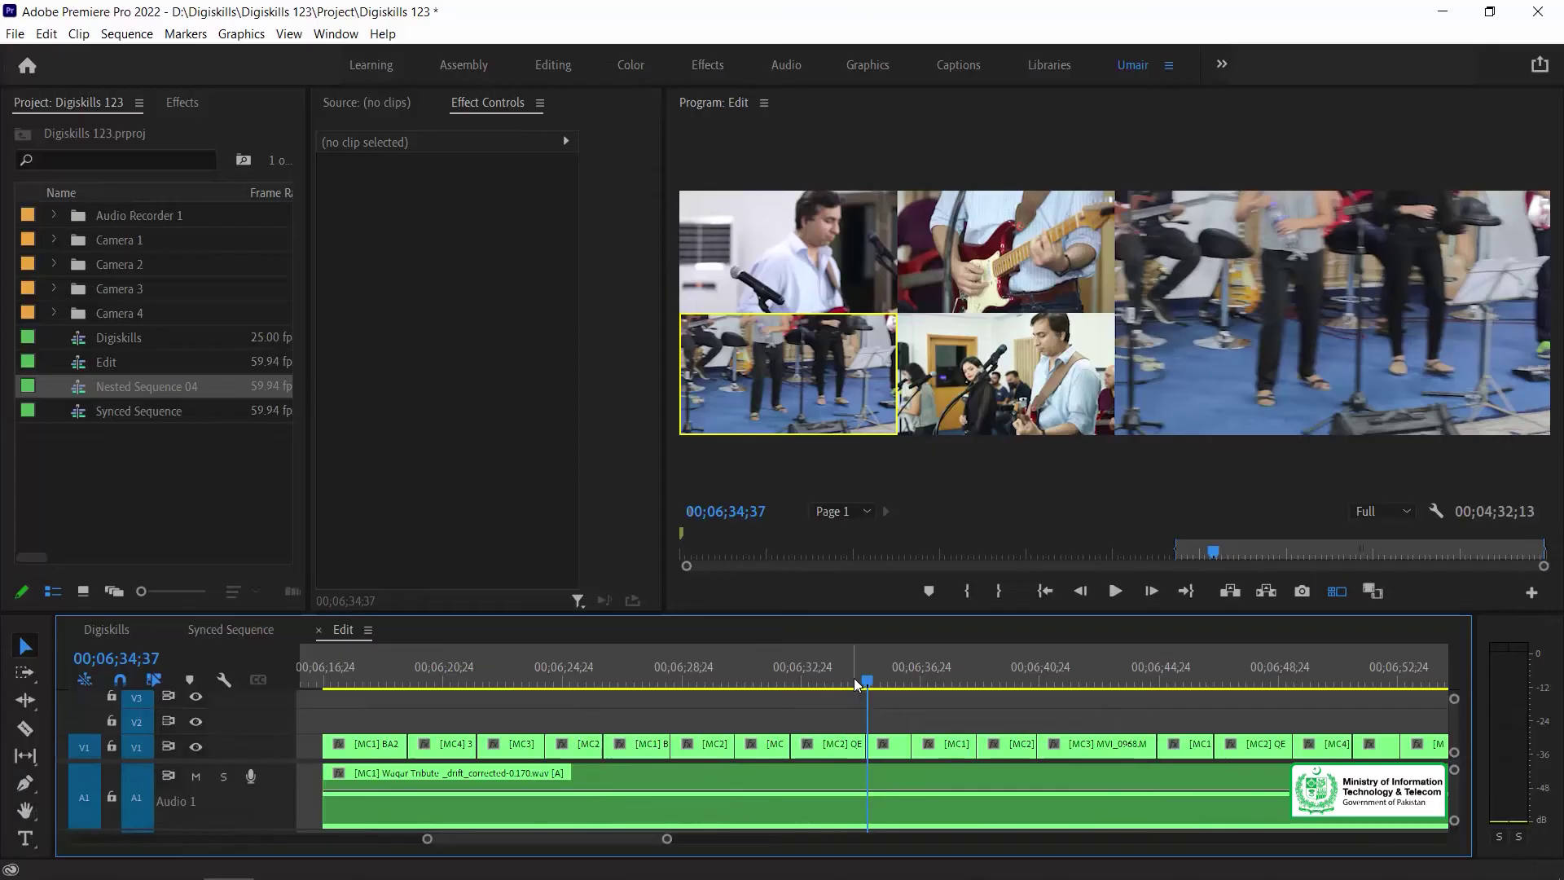
key(Left)
key(Left)
key(Left)
key(Up)
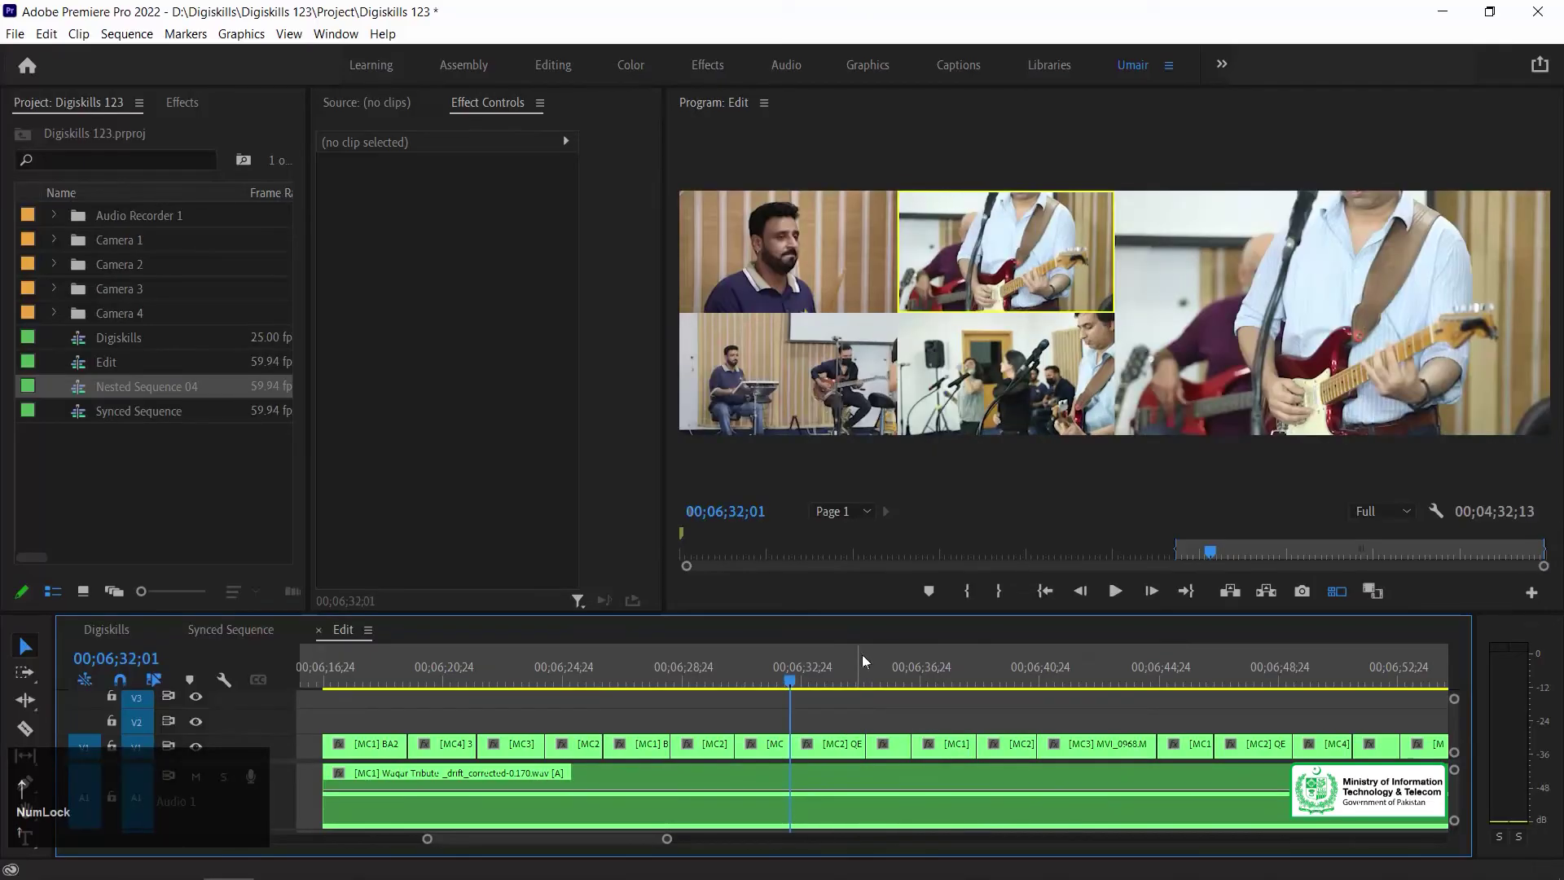
key(Down)
key(space)
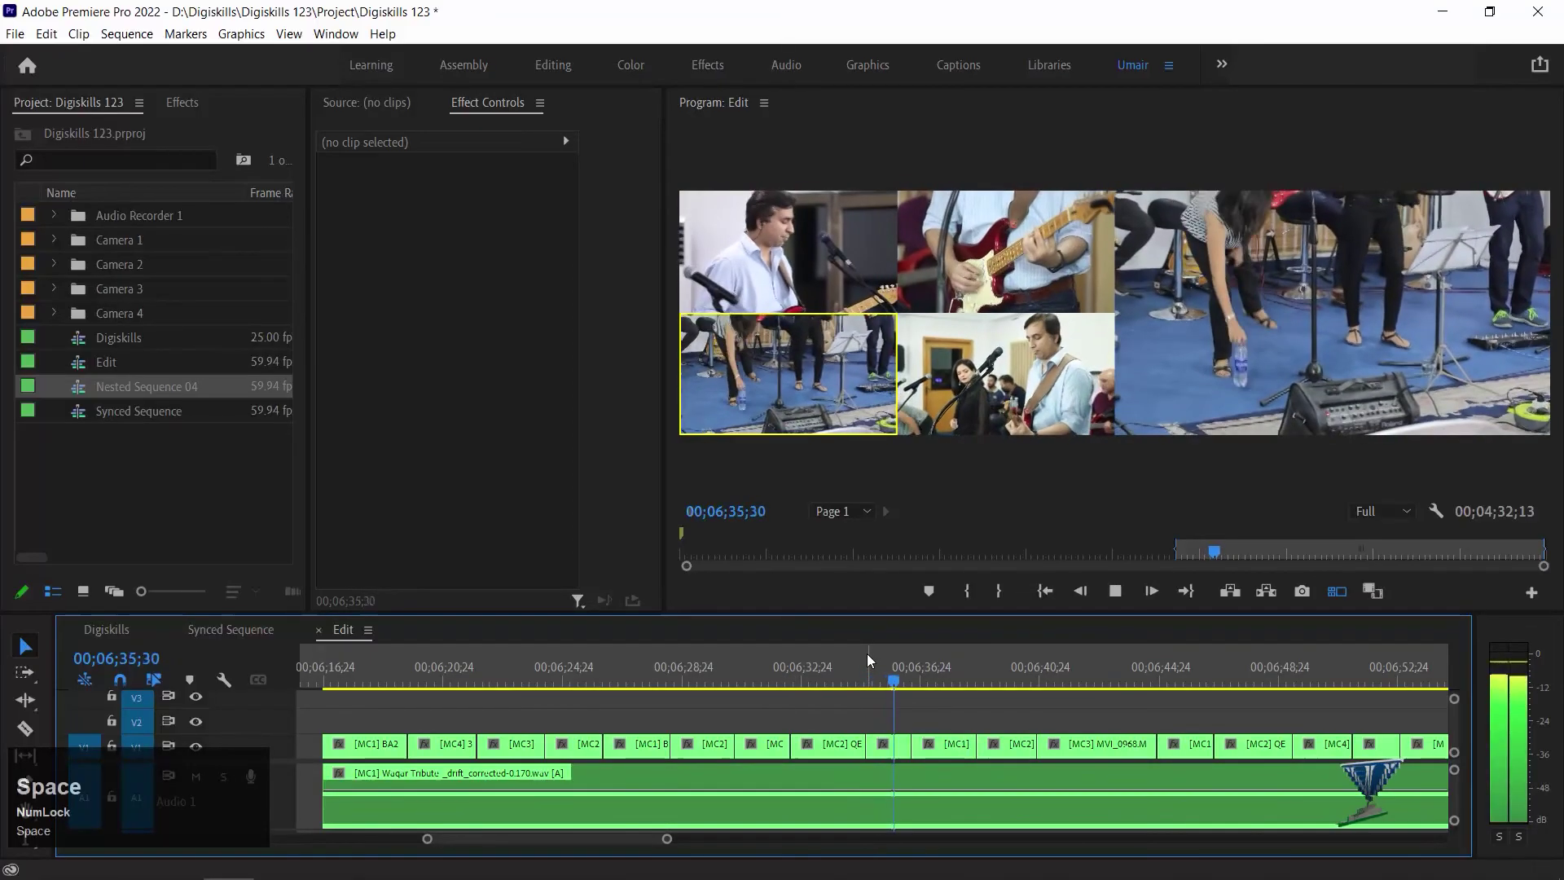
Step: Switch the short camera 3 clip on V1 at about 00;06;35 to camera 4
click(893, 748)
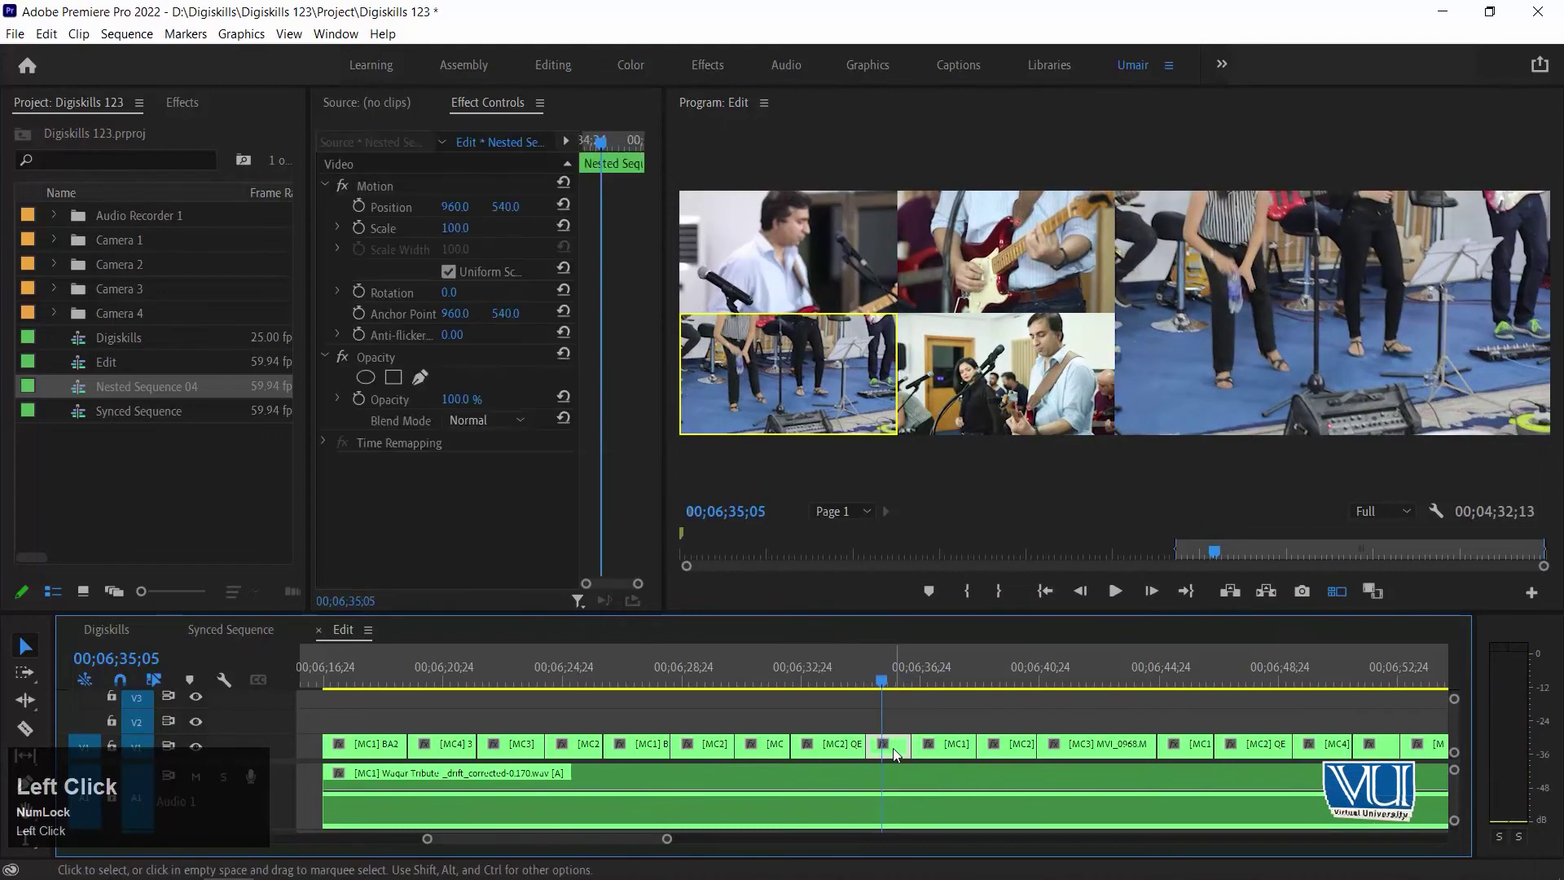
click(1004, 251)
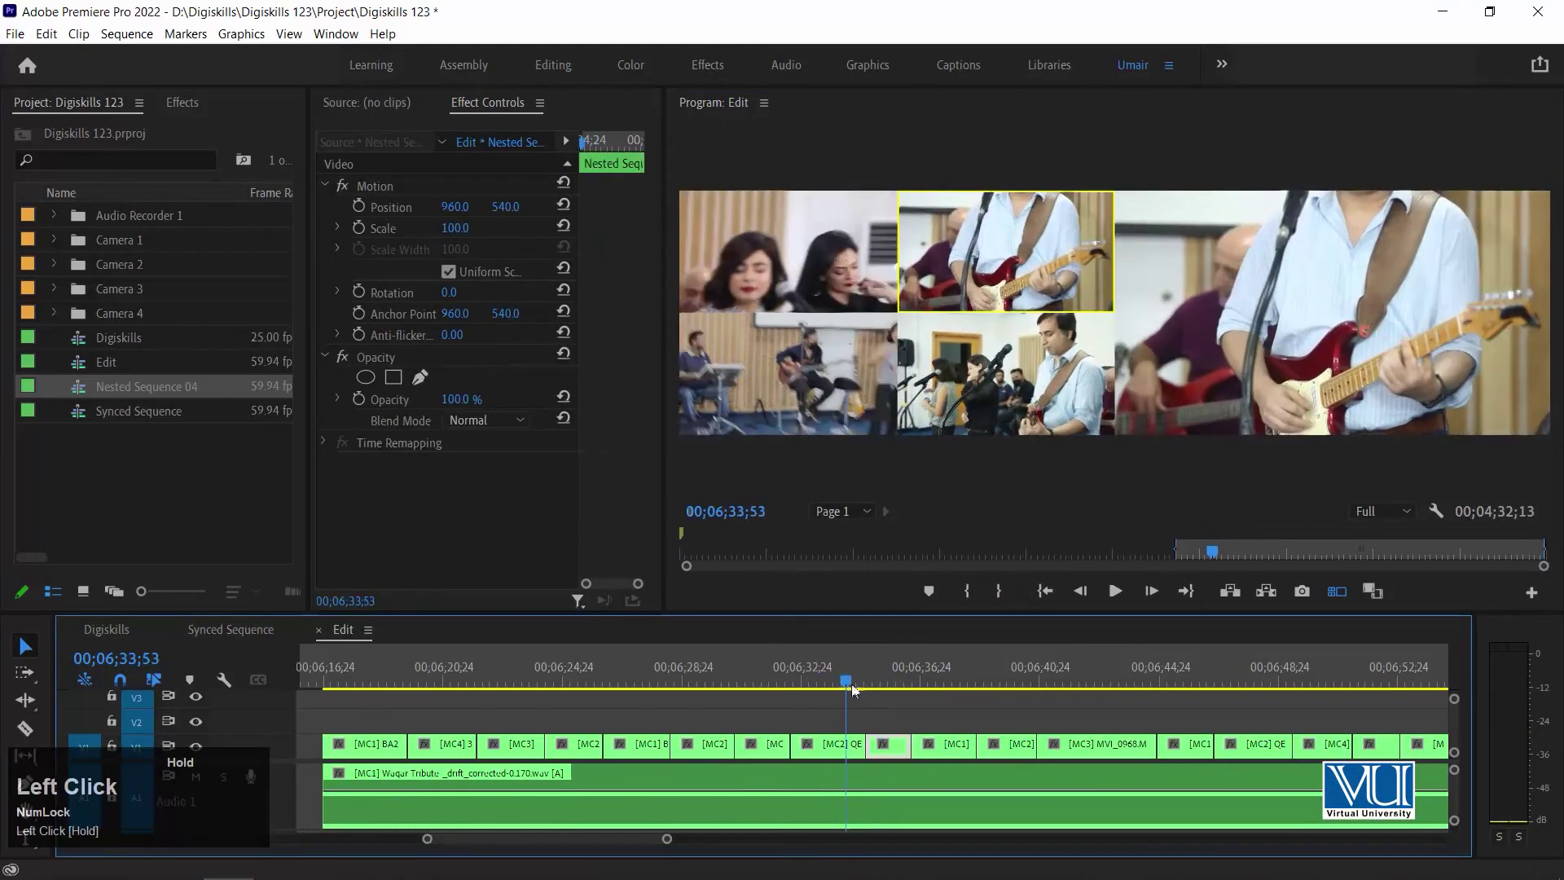
click(1005, 370)
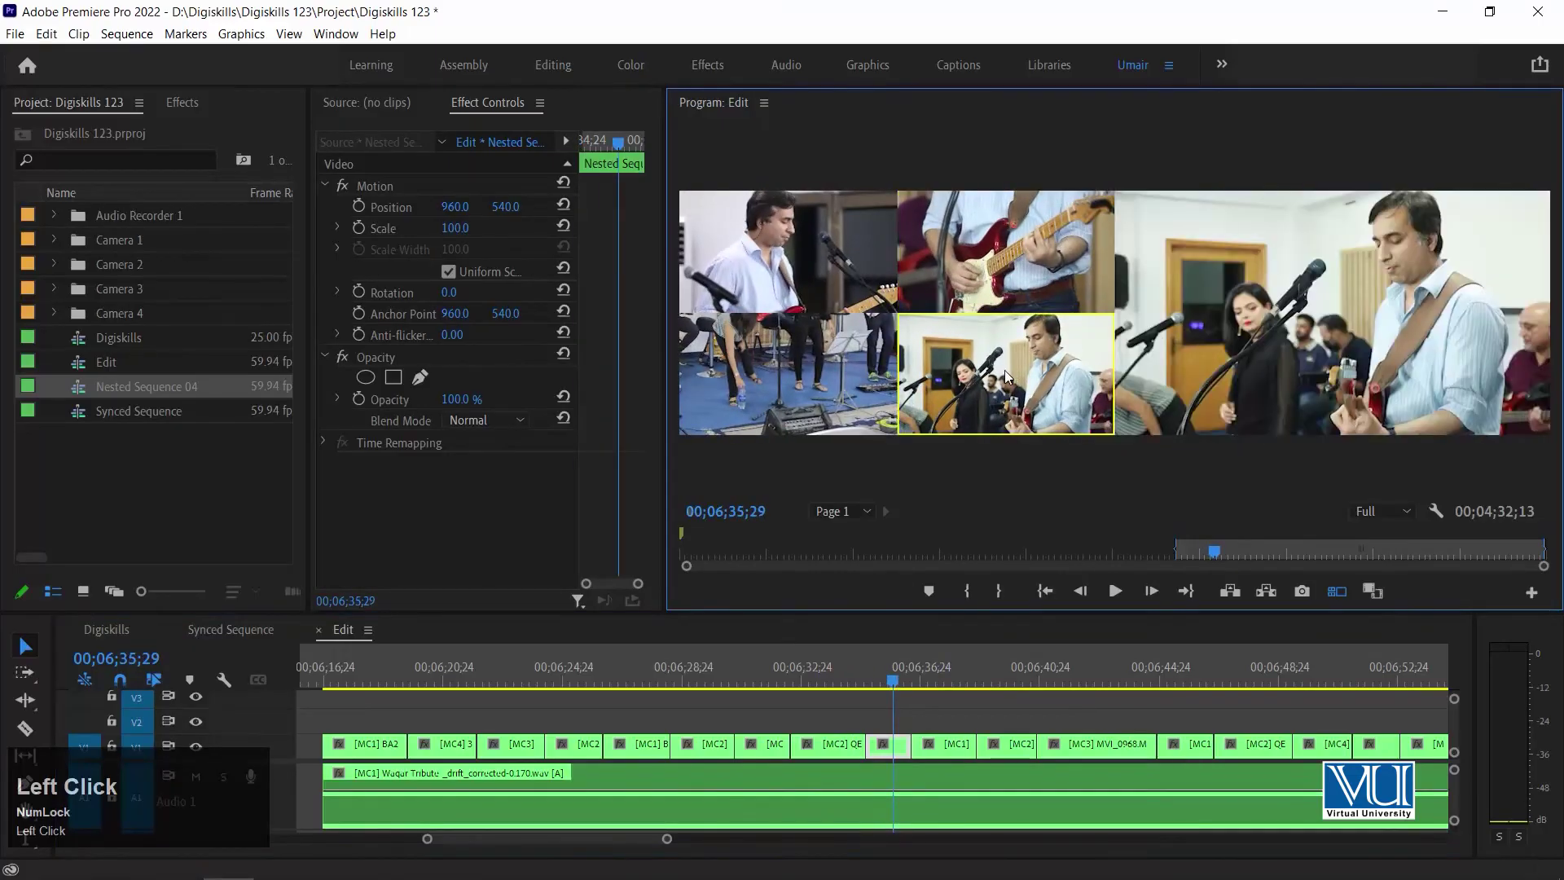
Step: Play back the sequence from just before the changed camera 4 clip to review the following camera cuts
drag(927, 675, 858, 681)
key(space)
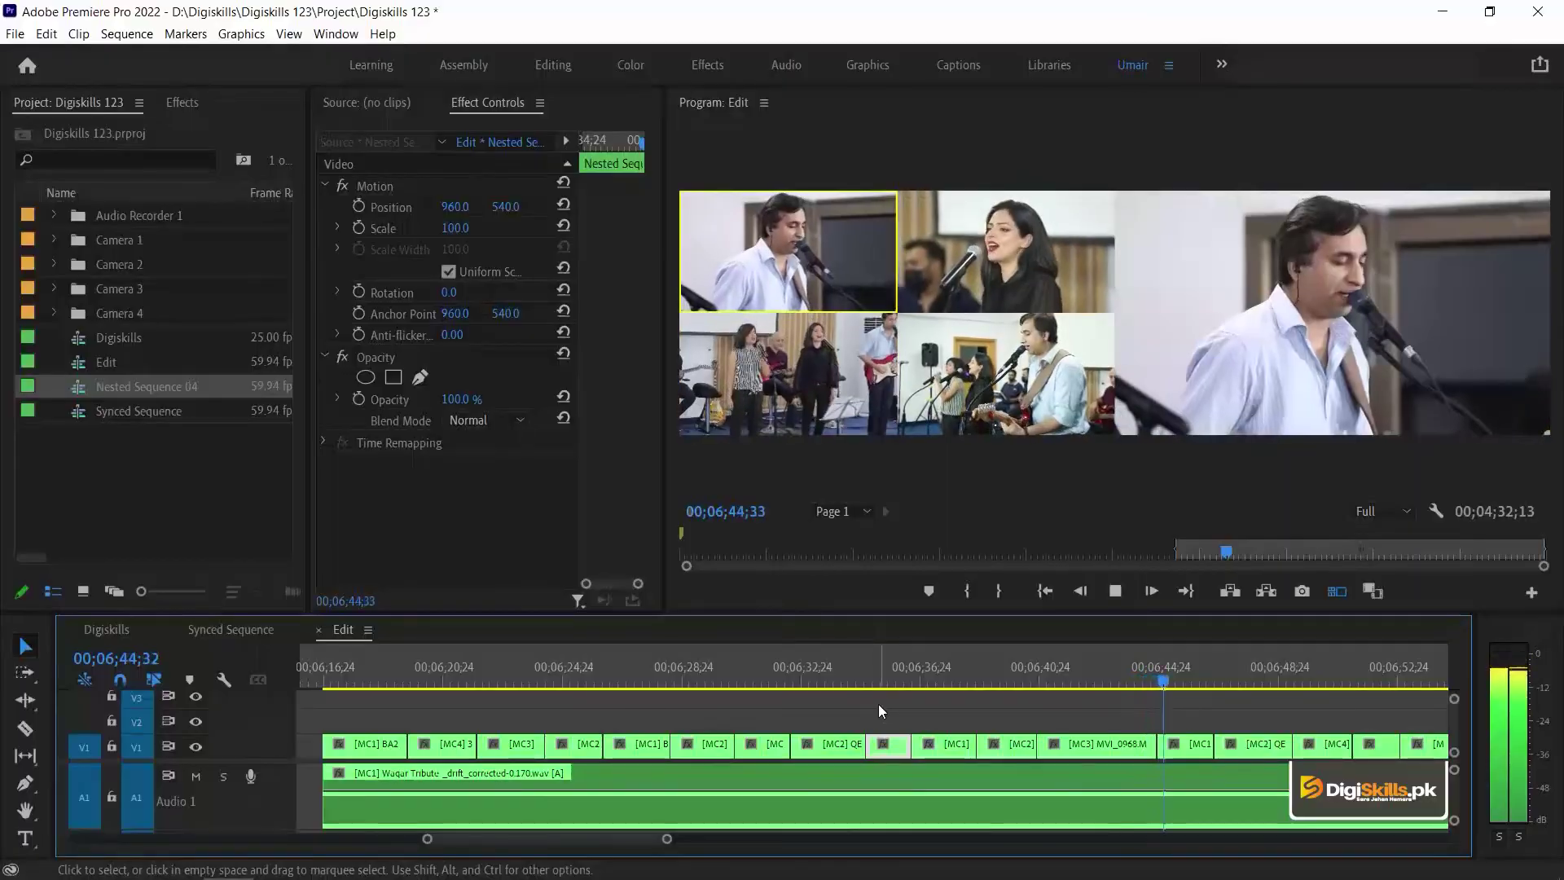
key(space)
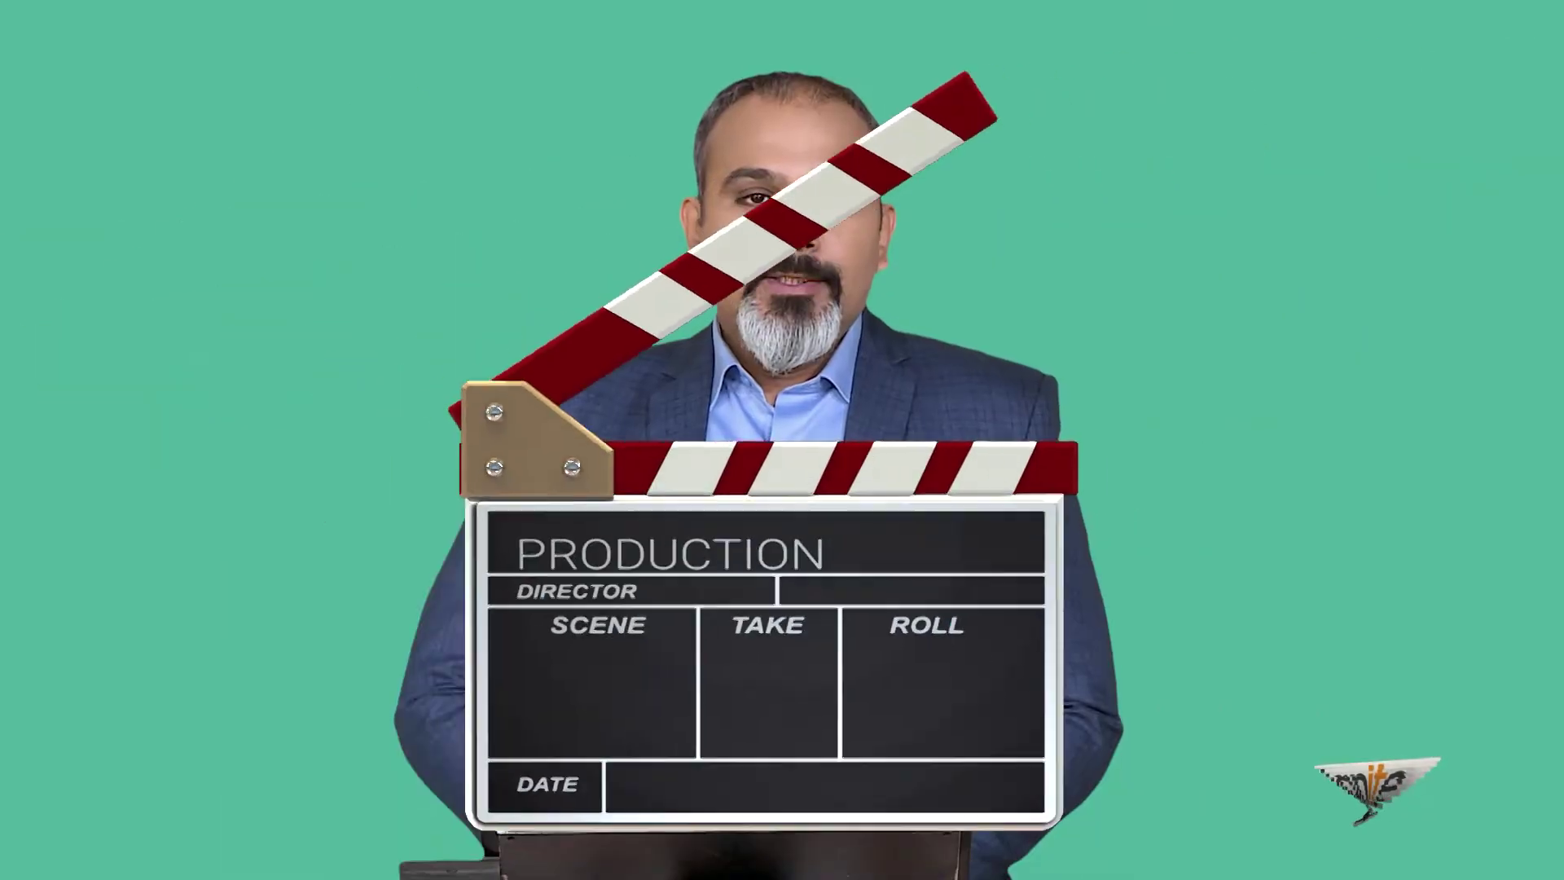